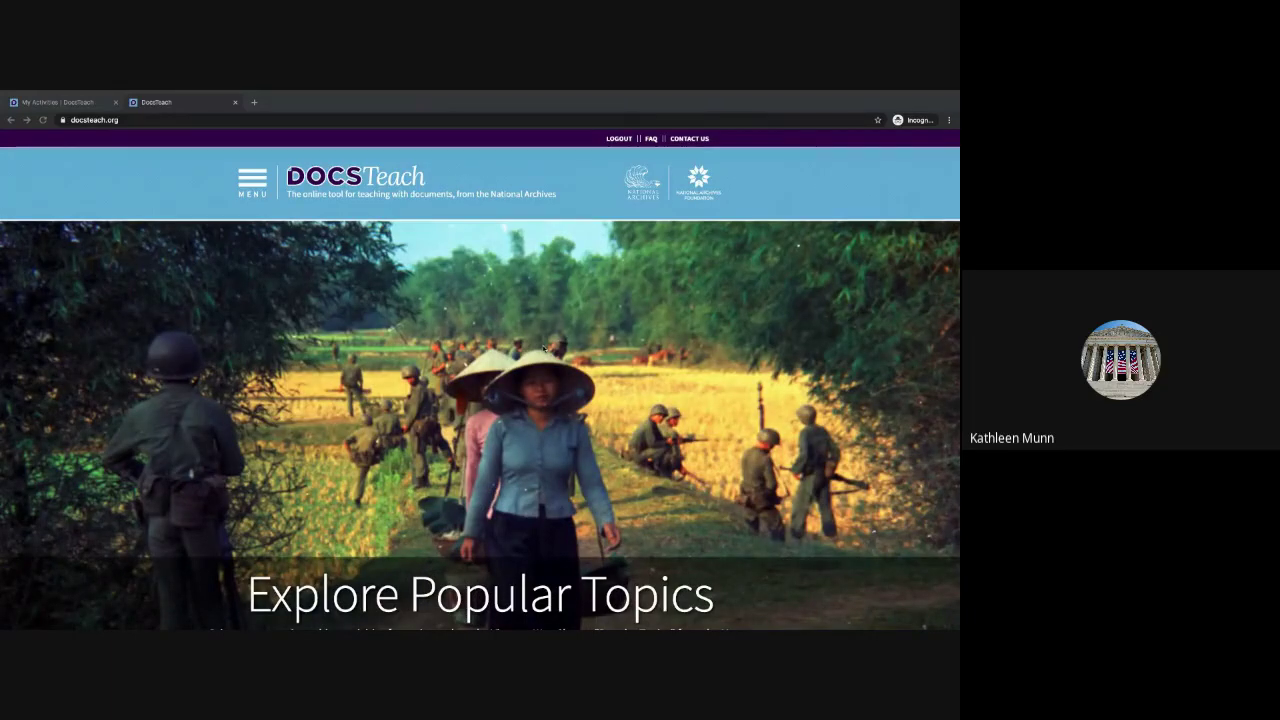
- Open the account's My Activities page from the DocsTeach home page
scroll(543, 348, down, 2)
scroll(543, 348, down, 2)
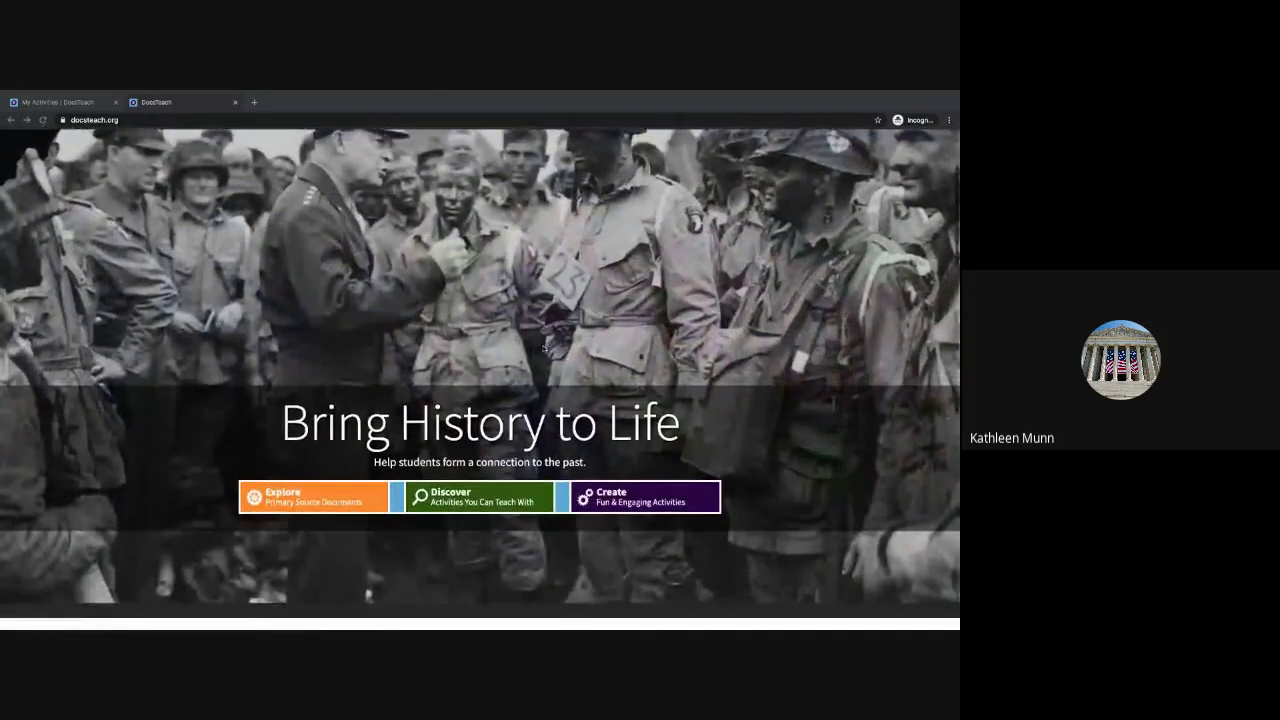
scroll(544, 347, down, 1)
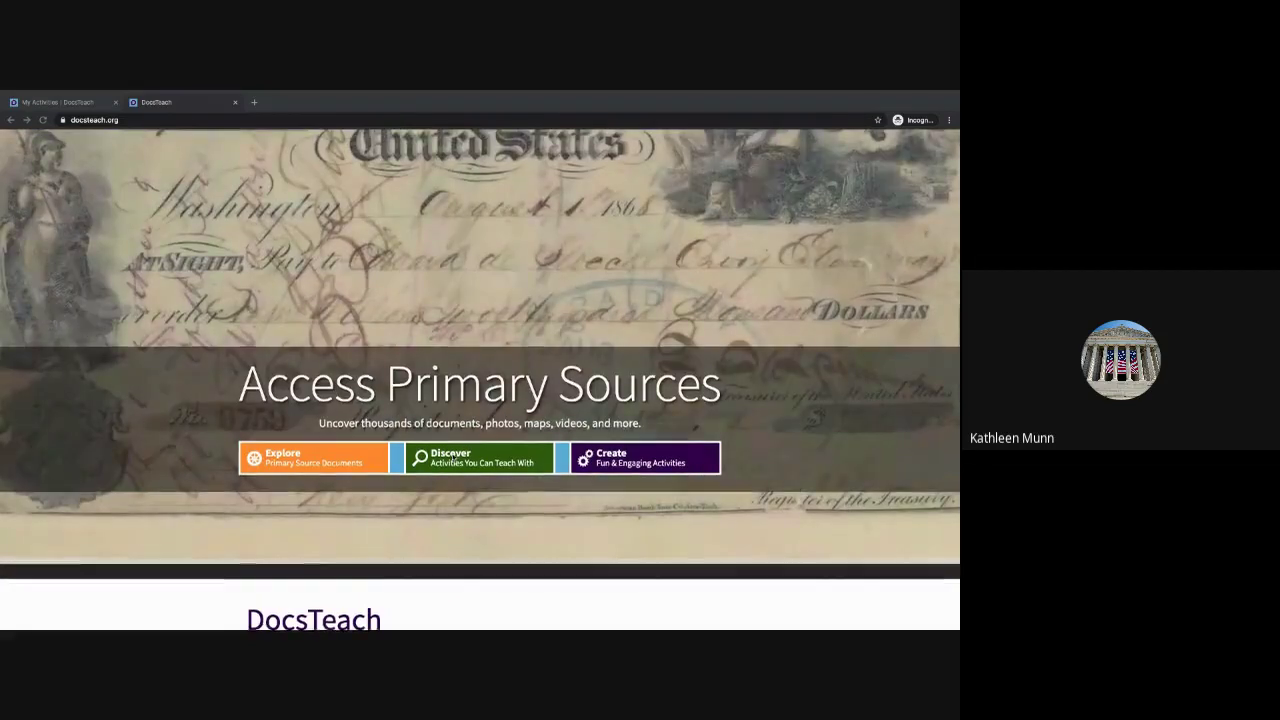
scroll(451, 458, up, 2)
scroll(451, 458, up, 2)
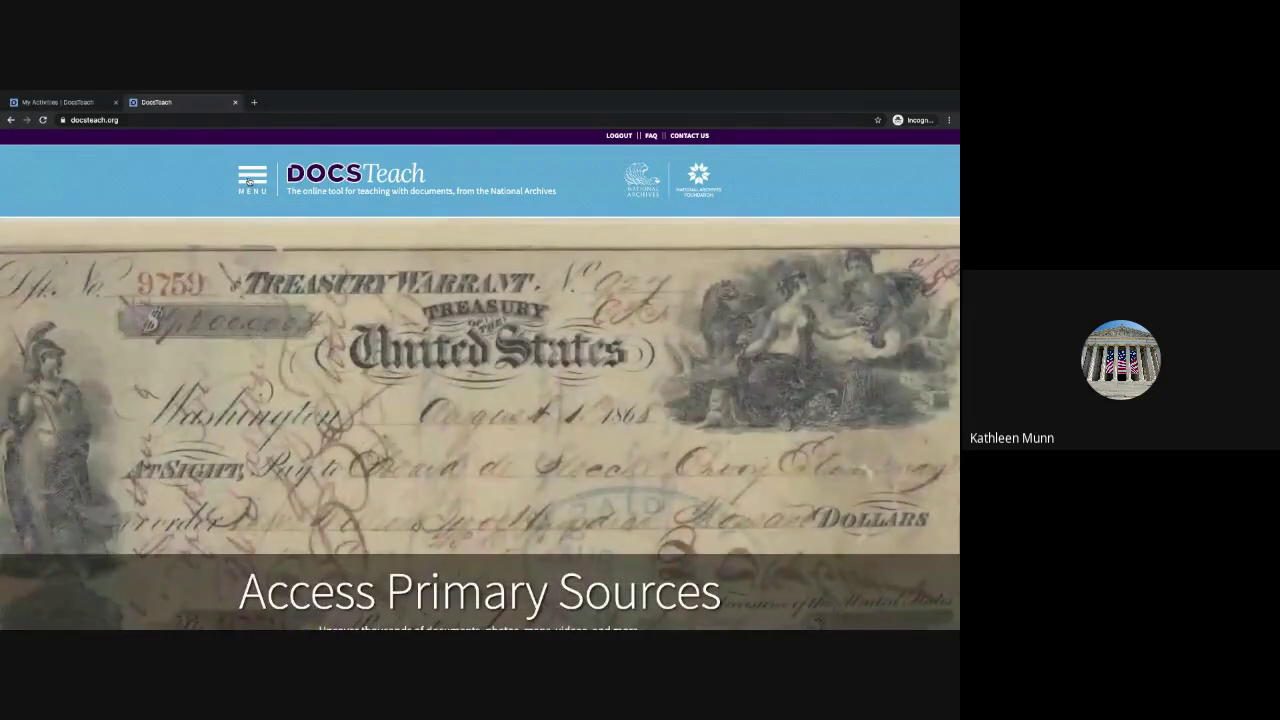
click(248, 181)
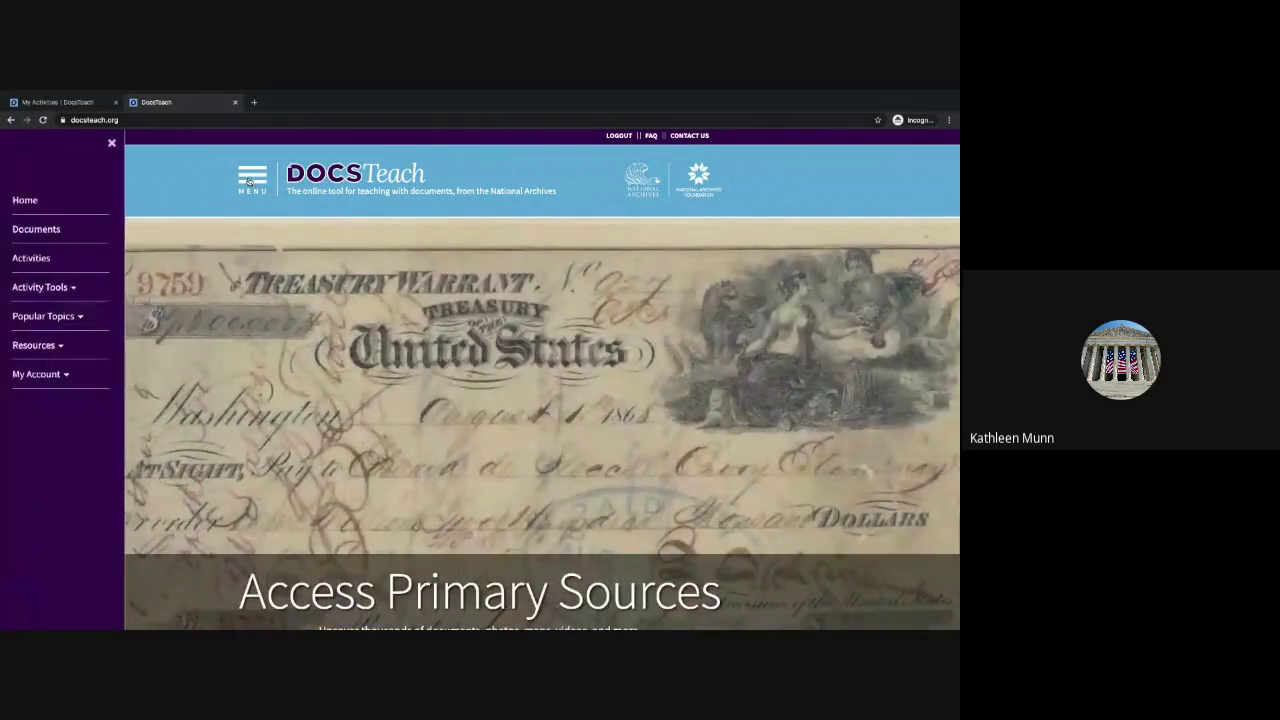
click(36, 374)
click(39, 436)
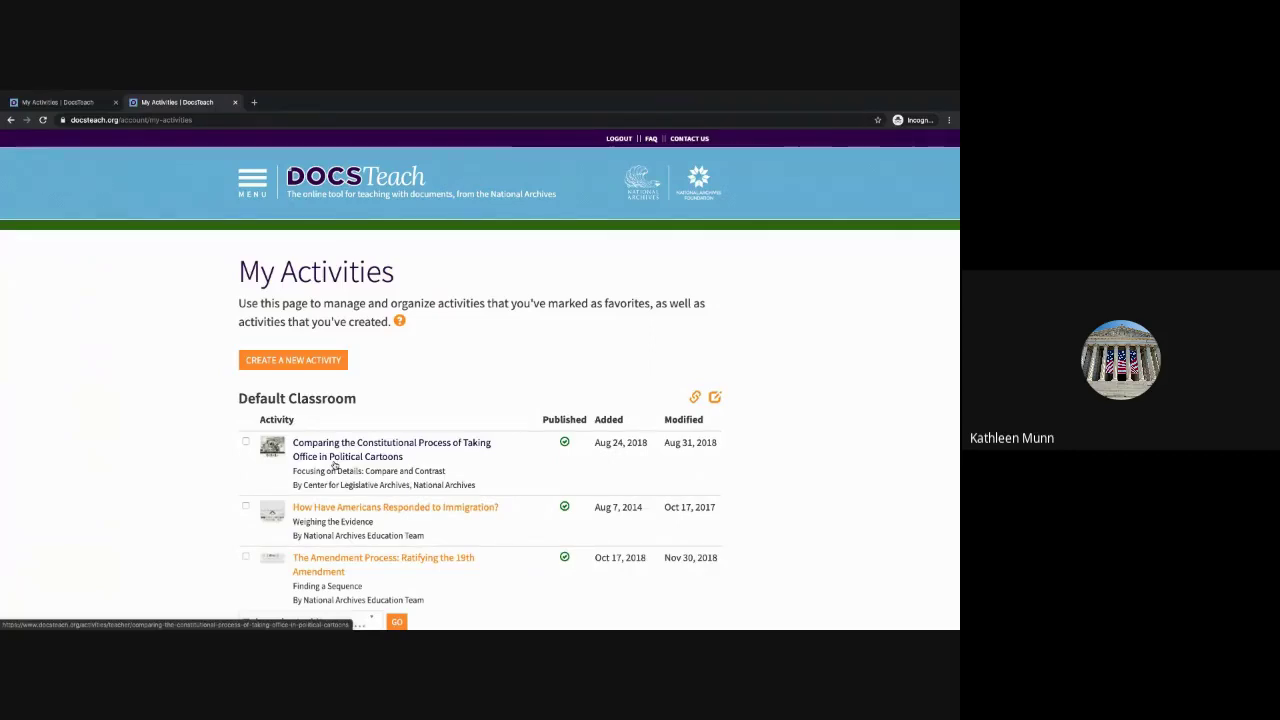
- Open "The Amendment Process: Ratifying the 19th Amendment" from the Default Classroom and start its student activity
scroll(330, 475, down, 1)
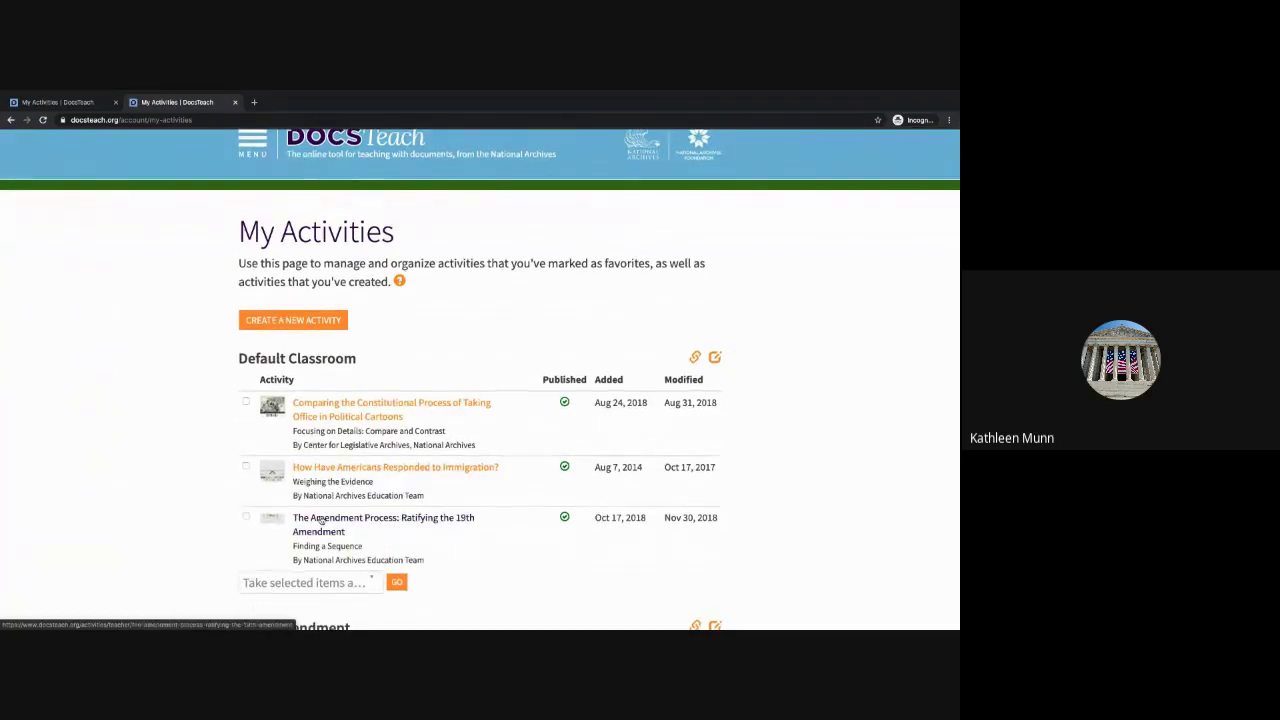
click(321, 519)
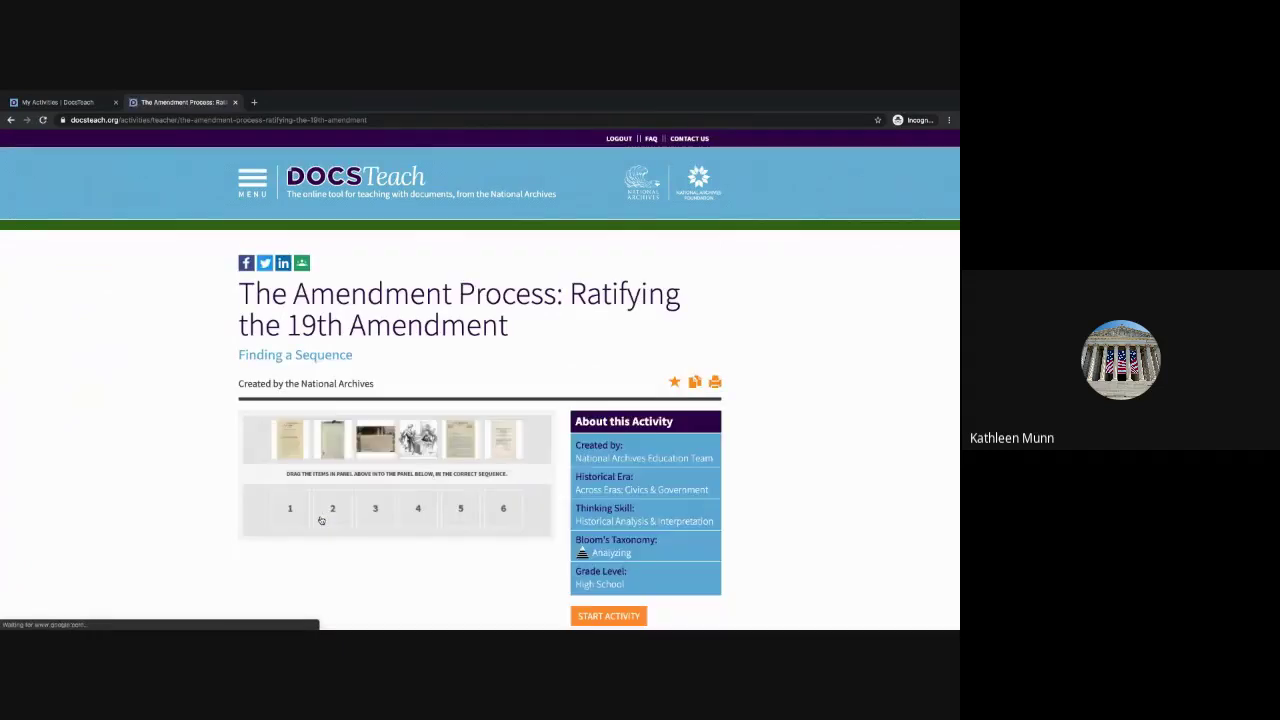
scroll(321, 520, down, 1)
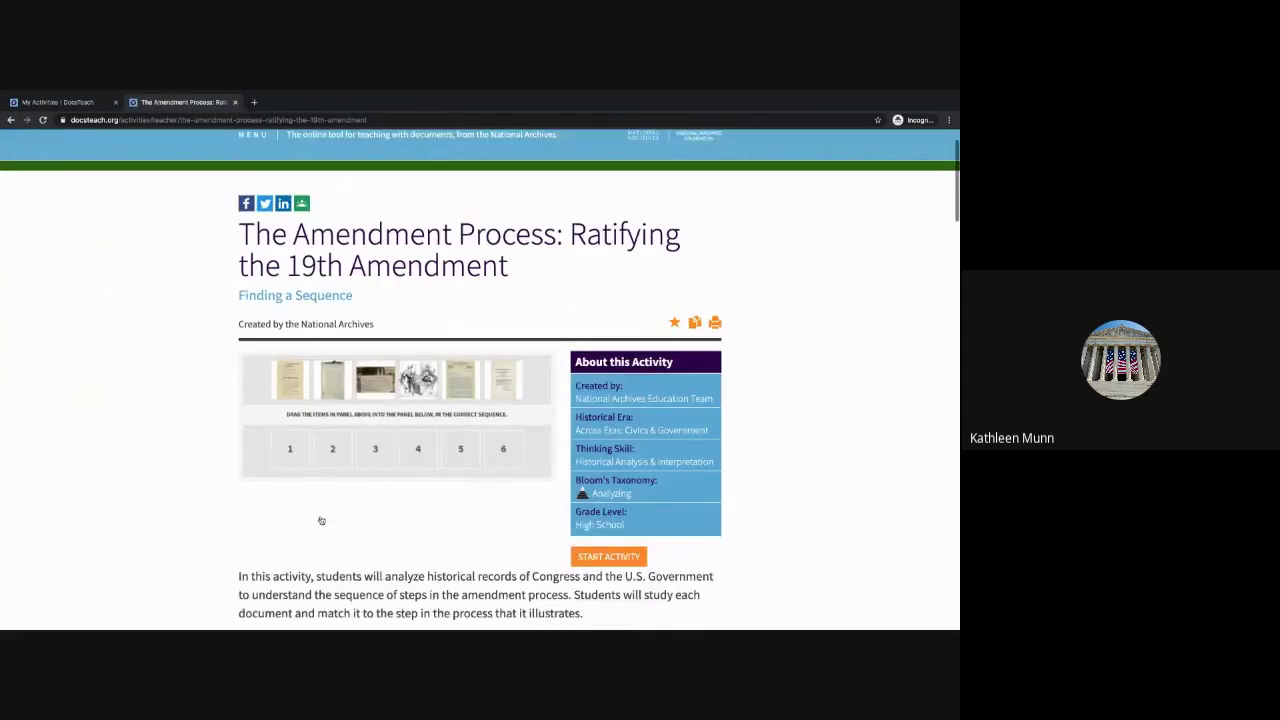
scroll(321, 520, down, 1)
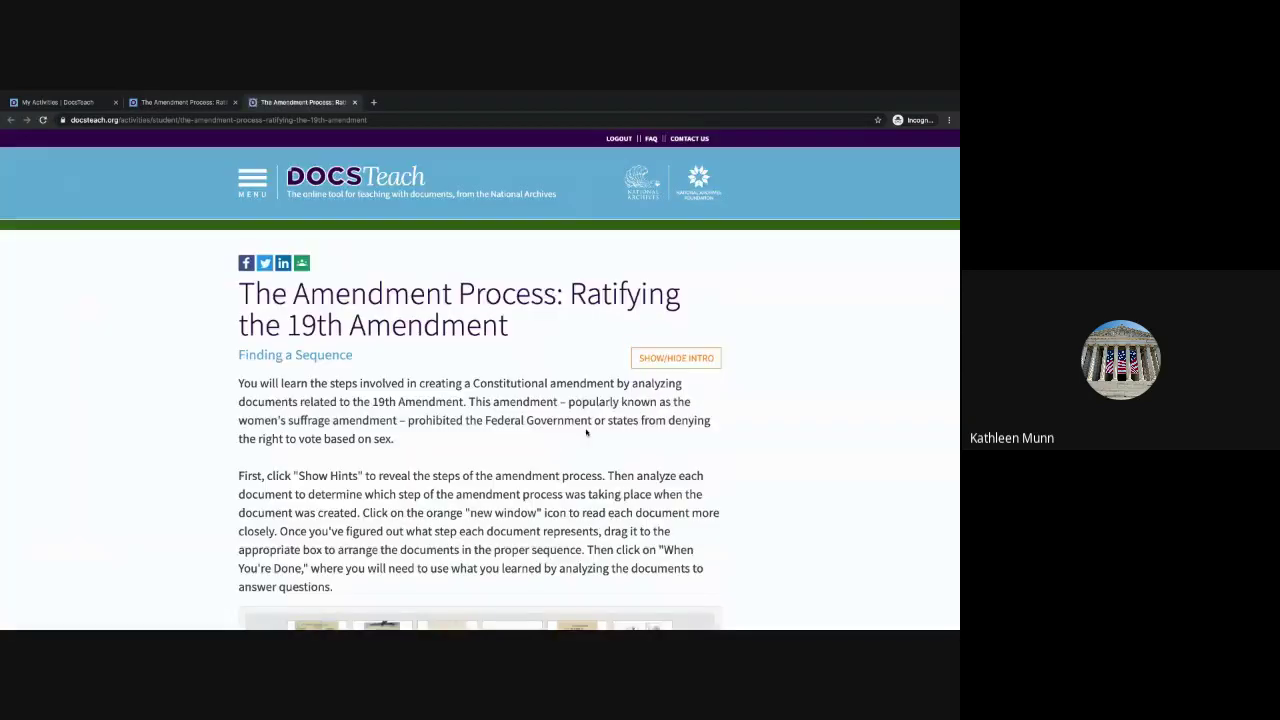
- View the details of the first document, the Congressional Union for Woman Suffrage letter, and return to the activity
scroll(586, 432, down, 3)
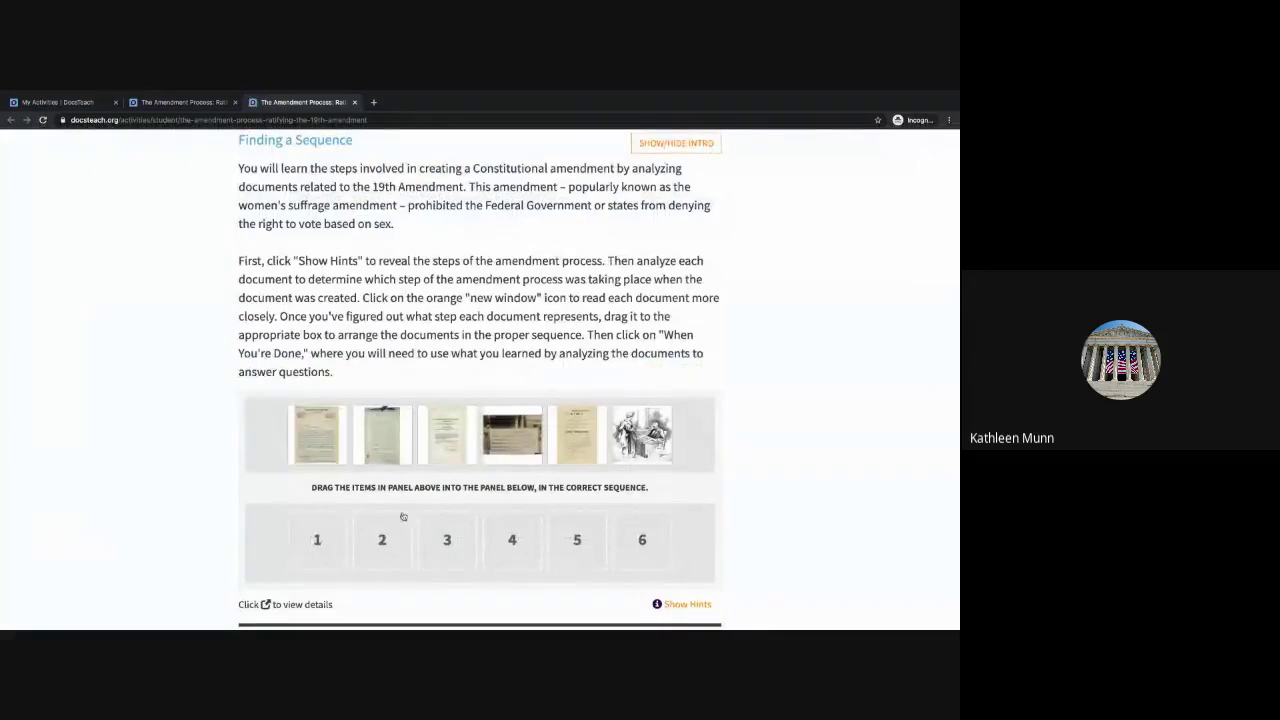
scroll(319, 531, down, 1)
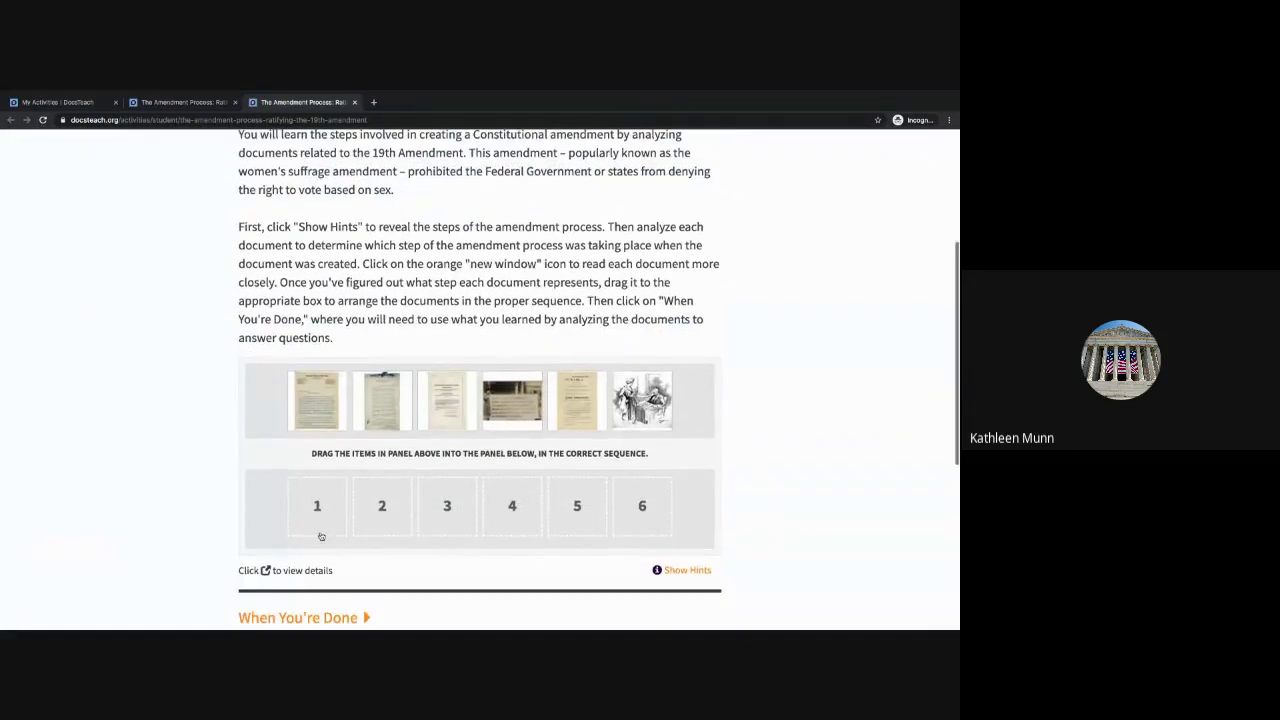
click(339, 422)
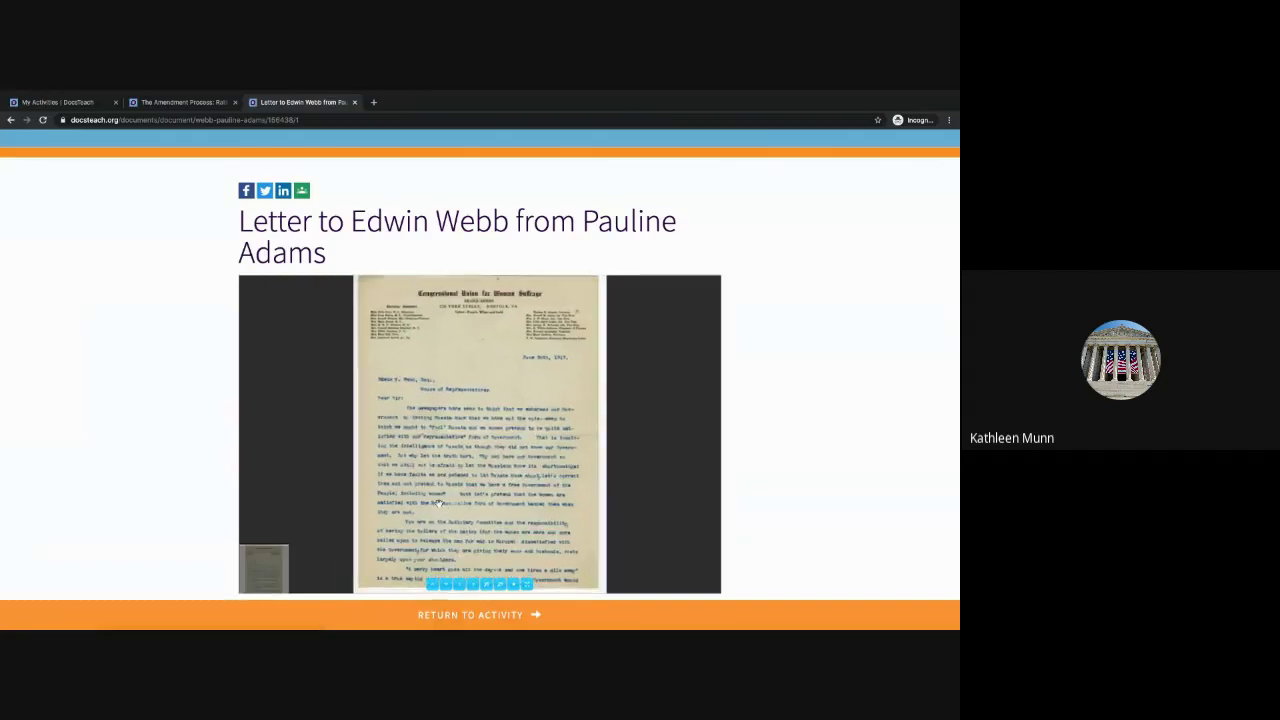
scroll(706, 469, down, 1)
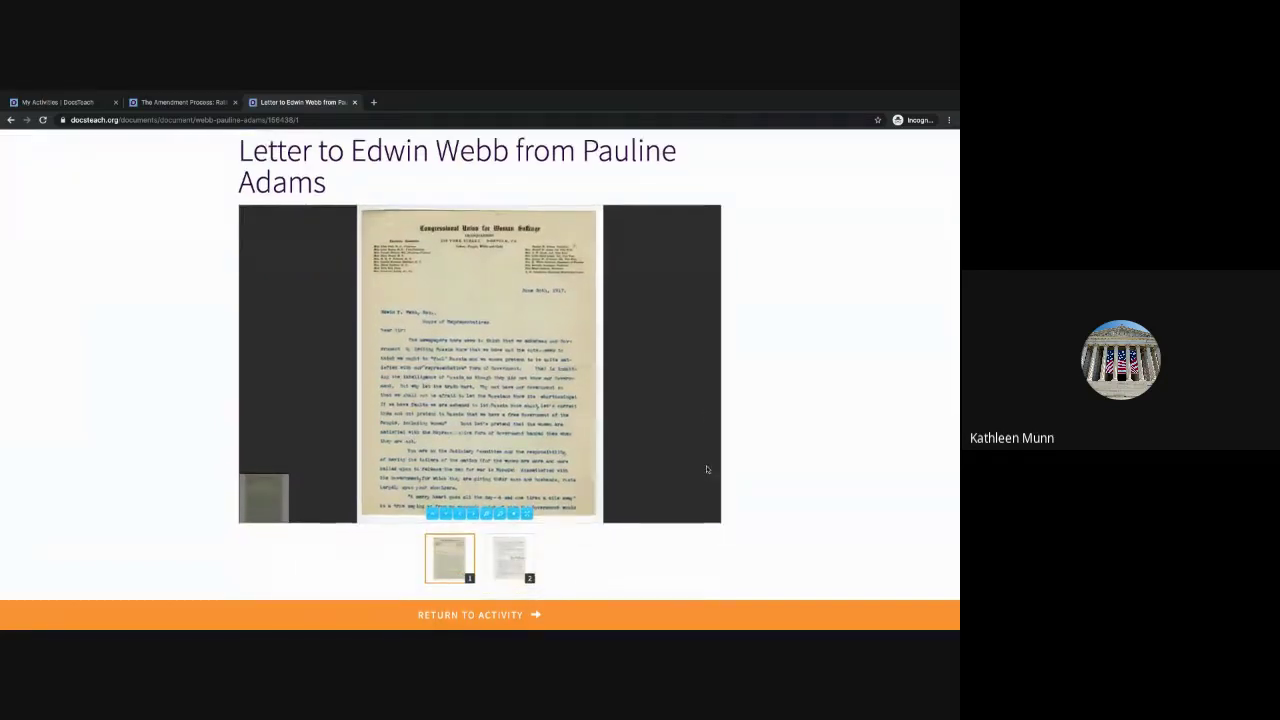
scroll(706, 469, down, 1)
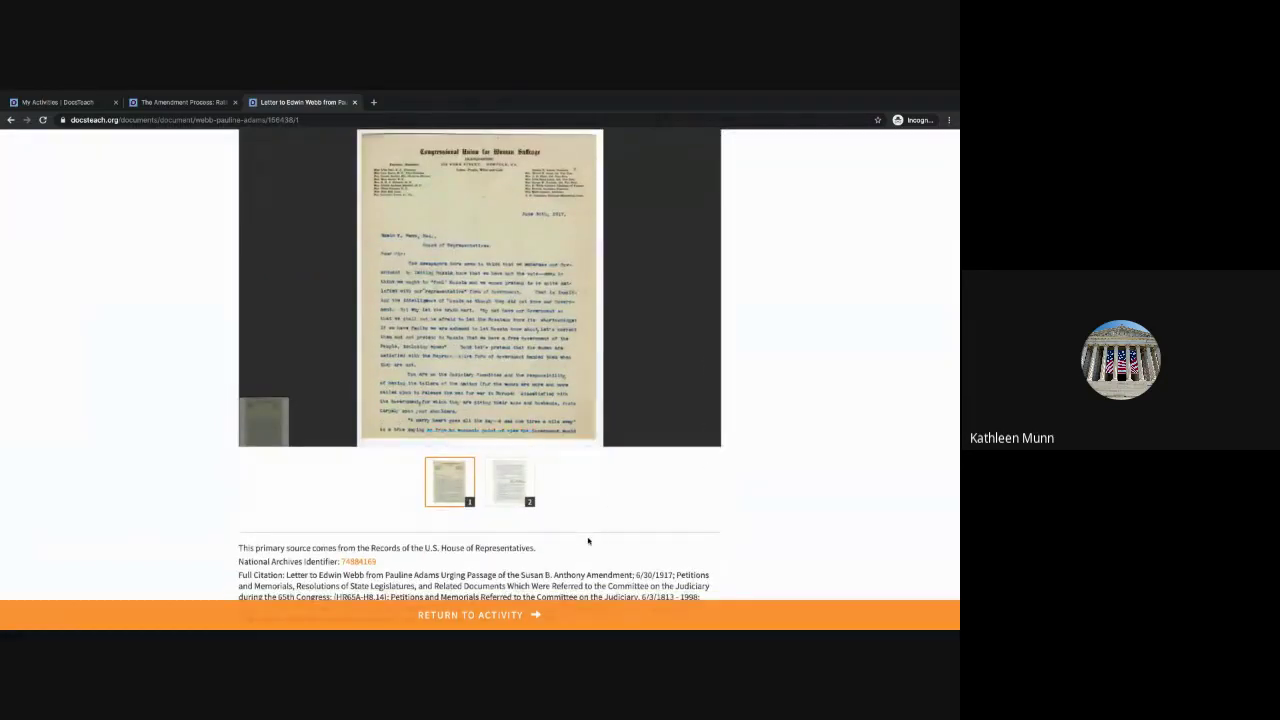
click(491, 616)
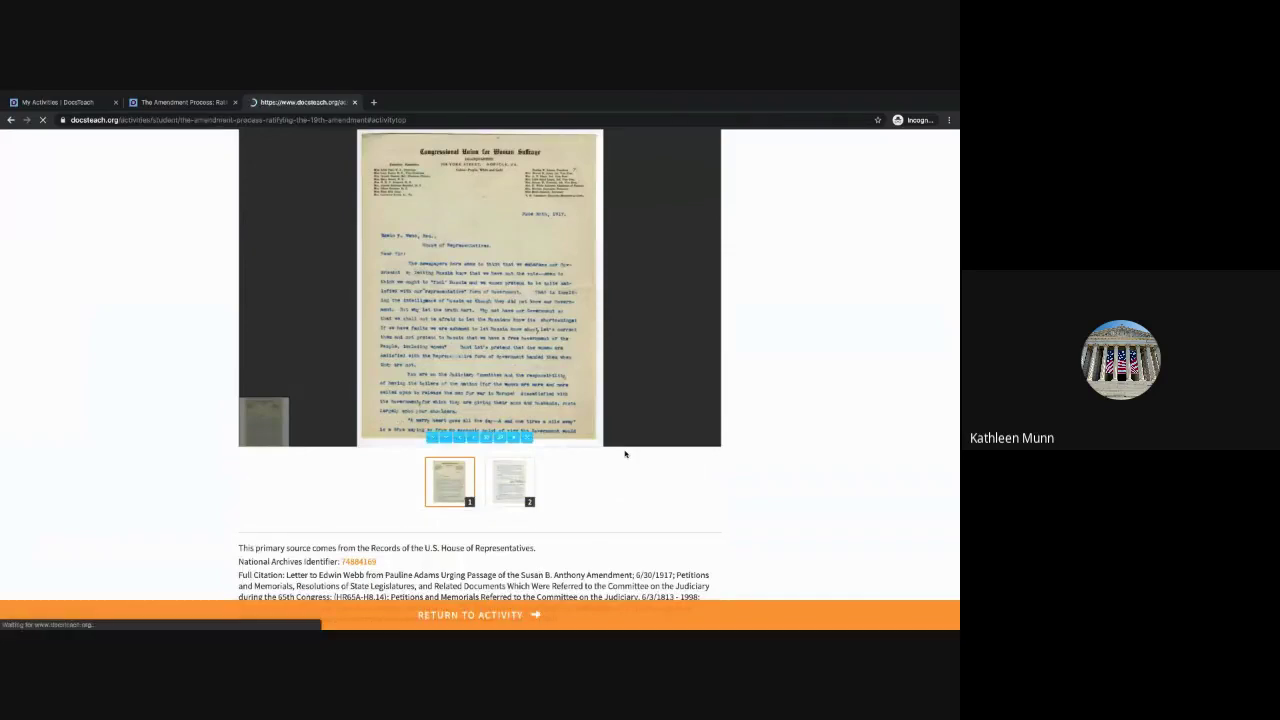
- Check the hints for the six sequence boxes and expand the When You're Done questions
scroll(640, 480, down, 2)
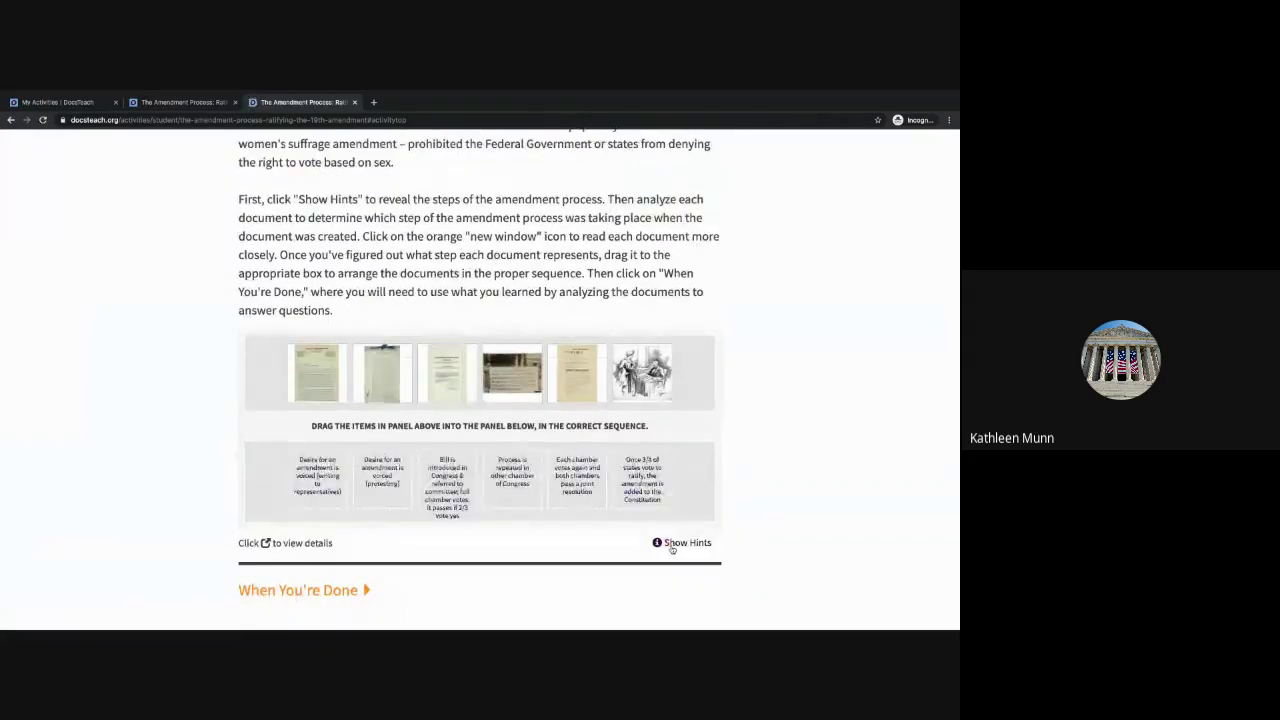
click(672, 545)
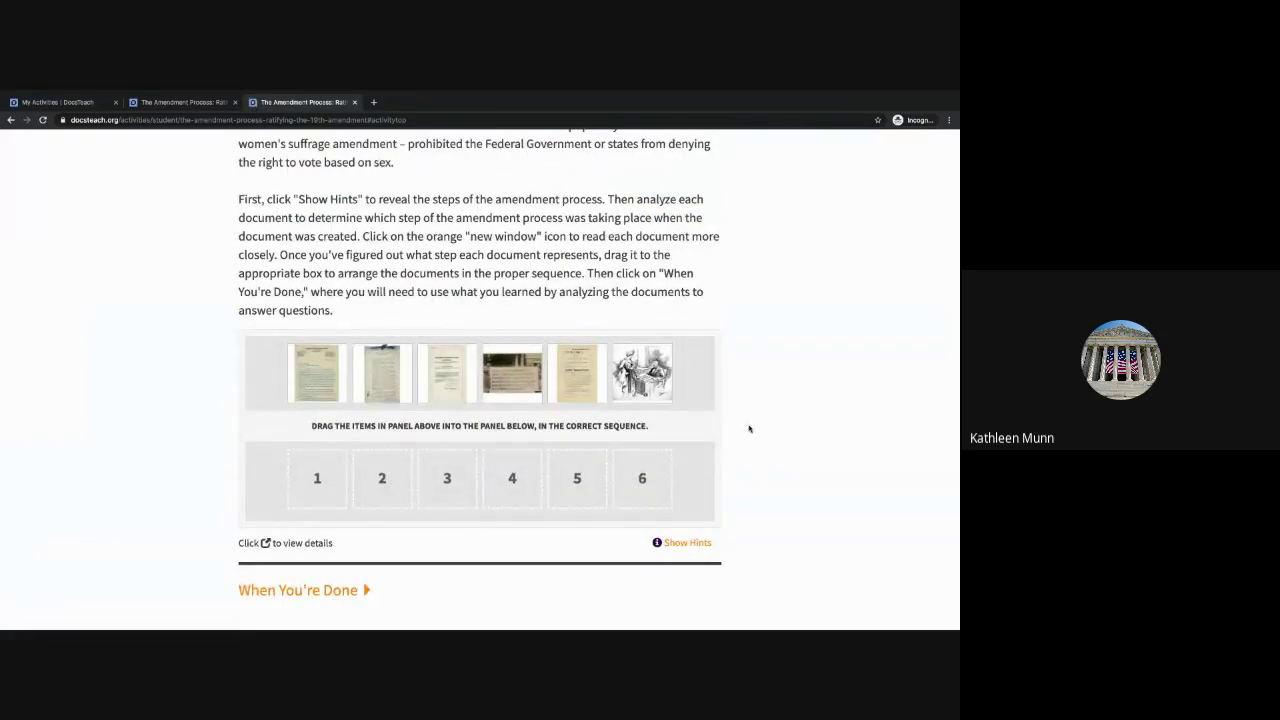
scroll(749, 429, down, 1)
click(291, 505)
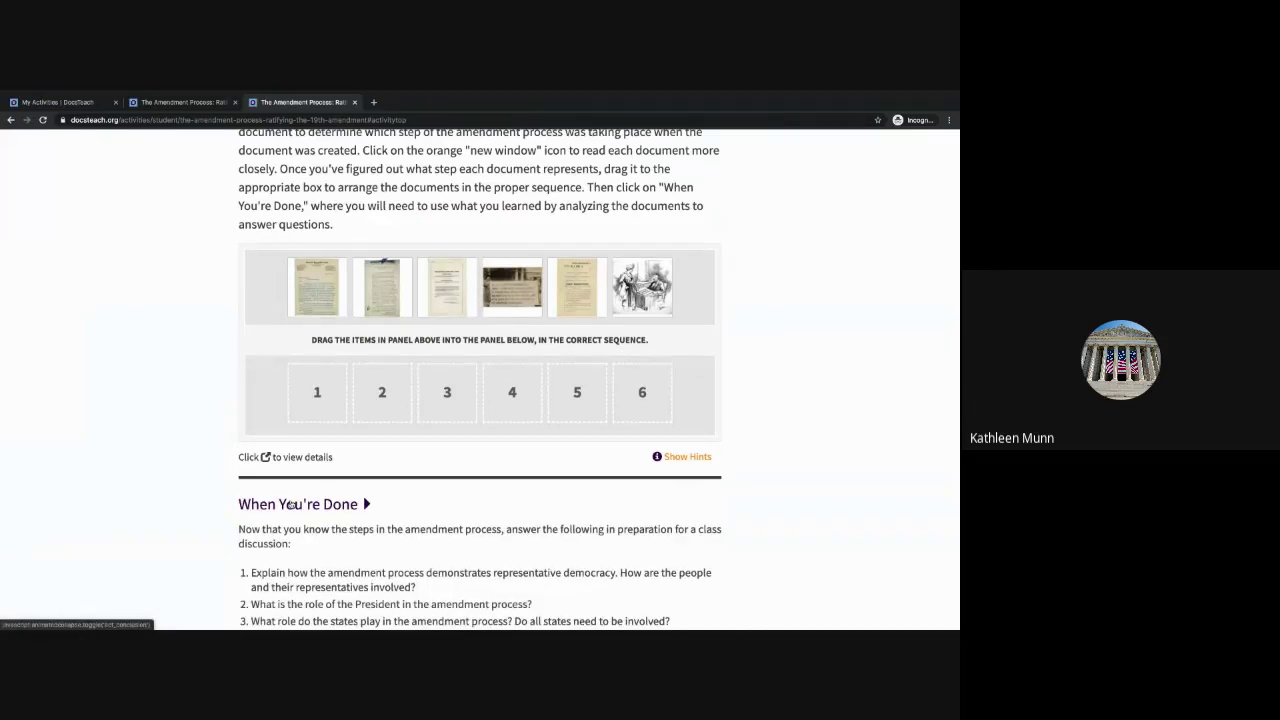
scroll(291, 505, down, 1)
scroll(291, 505, up, 3)
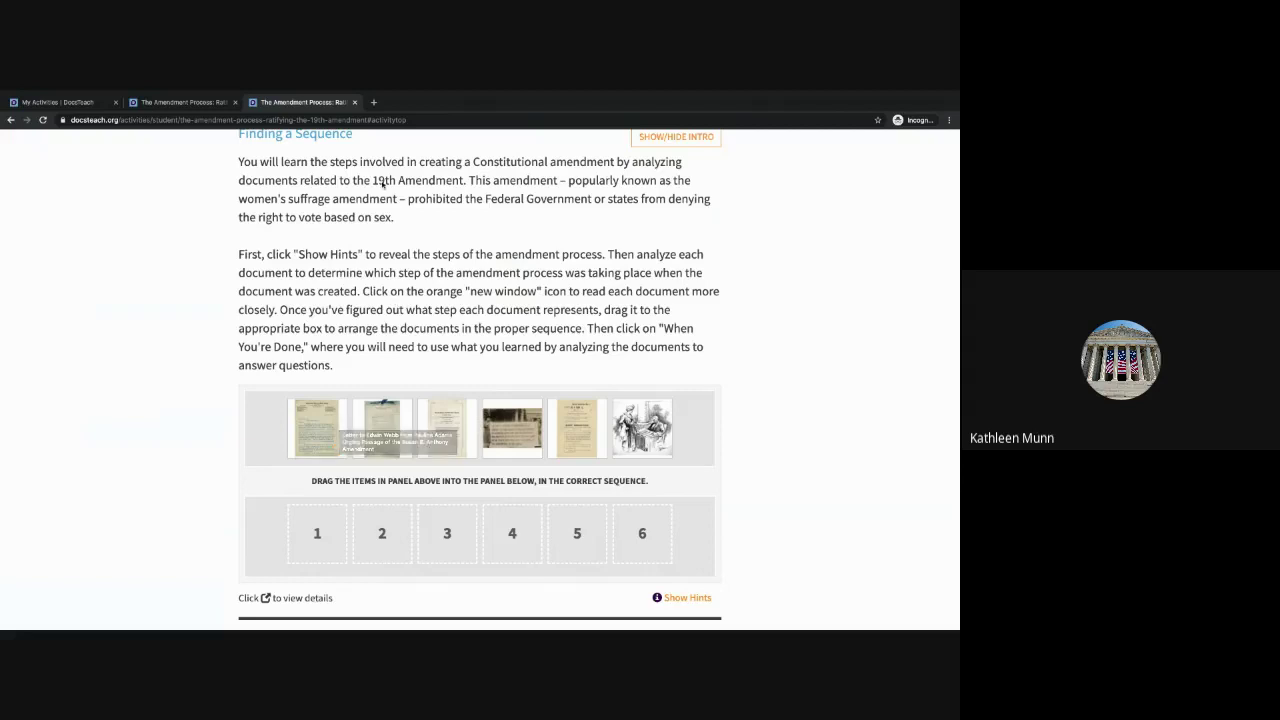
- Close the student view and copy the activity to the In Development classroom for editing
click(354, 102)
scroll(600, 300, down, 1)
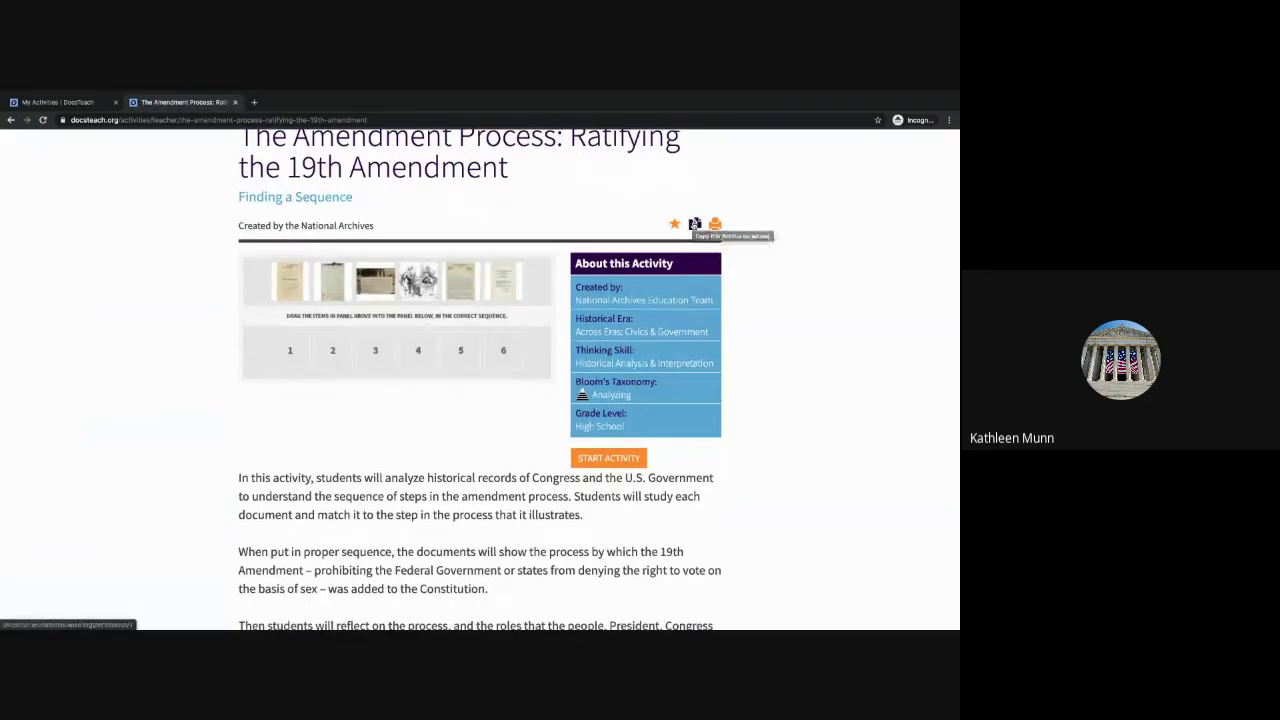
click(695, 224)
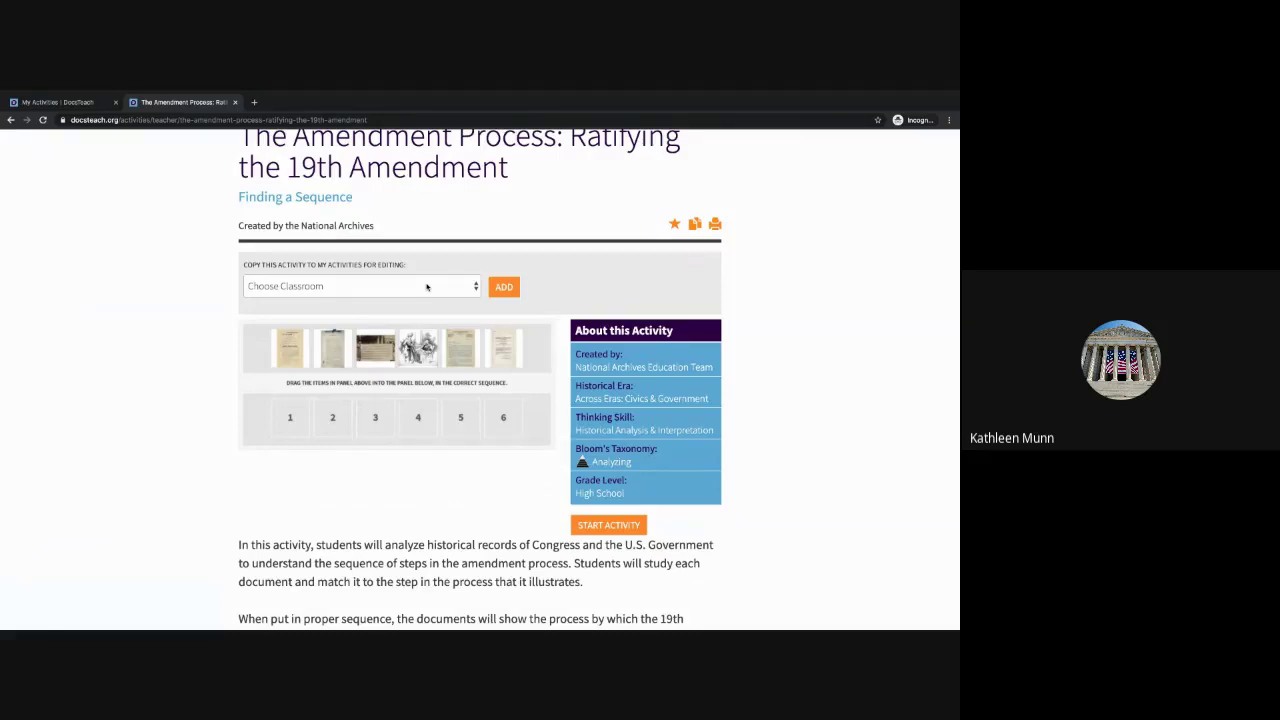
click(426, 287)
click(440, 340)
click(498, 287)
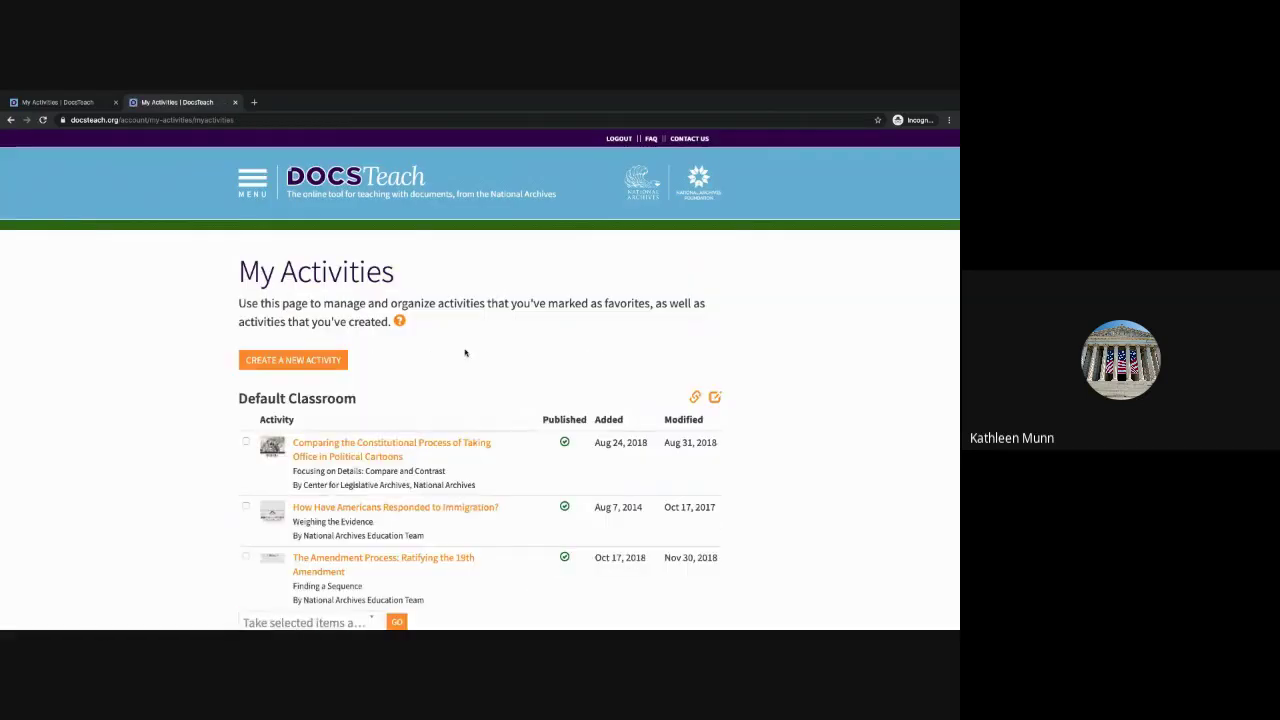
- Open "The Amendment Process: Ratifying the 19th Amendment (COPY)" in the In Development folder for editing
scroll(465, 352, down, 2)
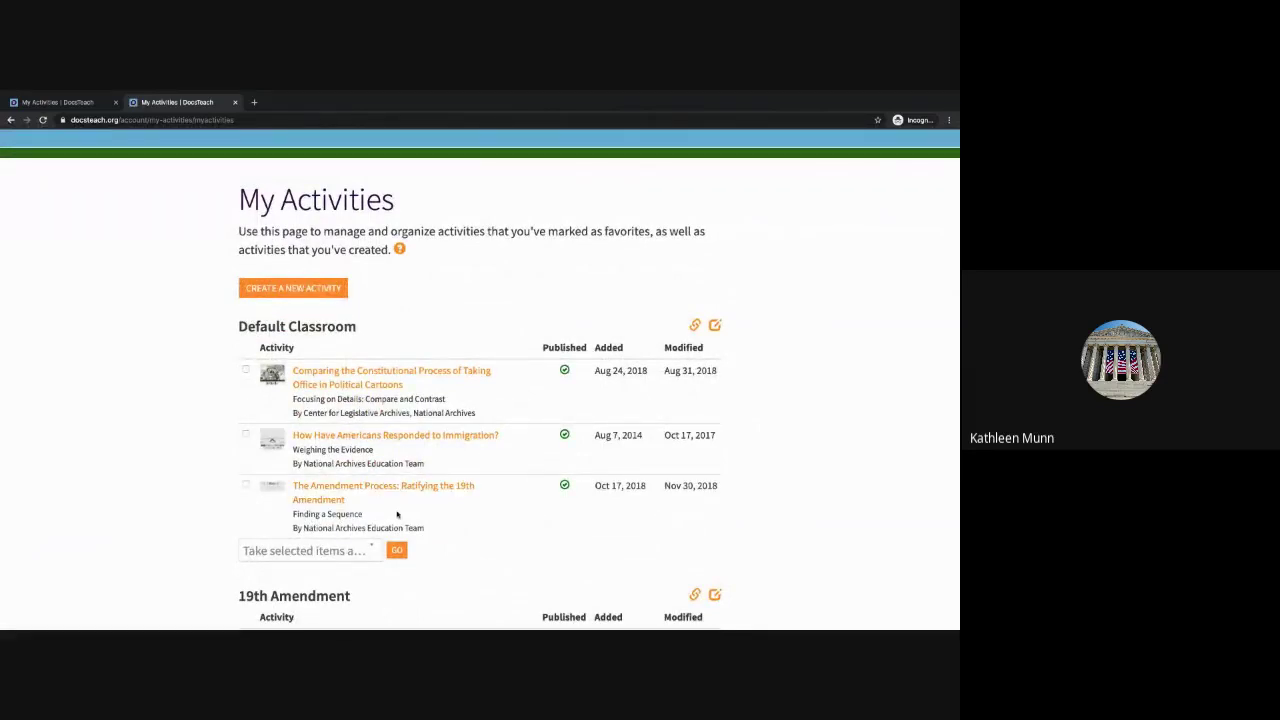
scroll(522, 524, down, 10)
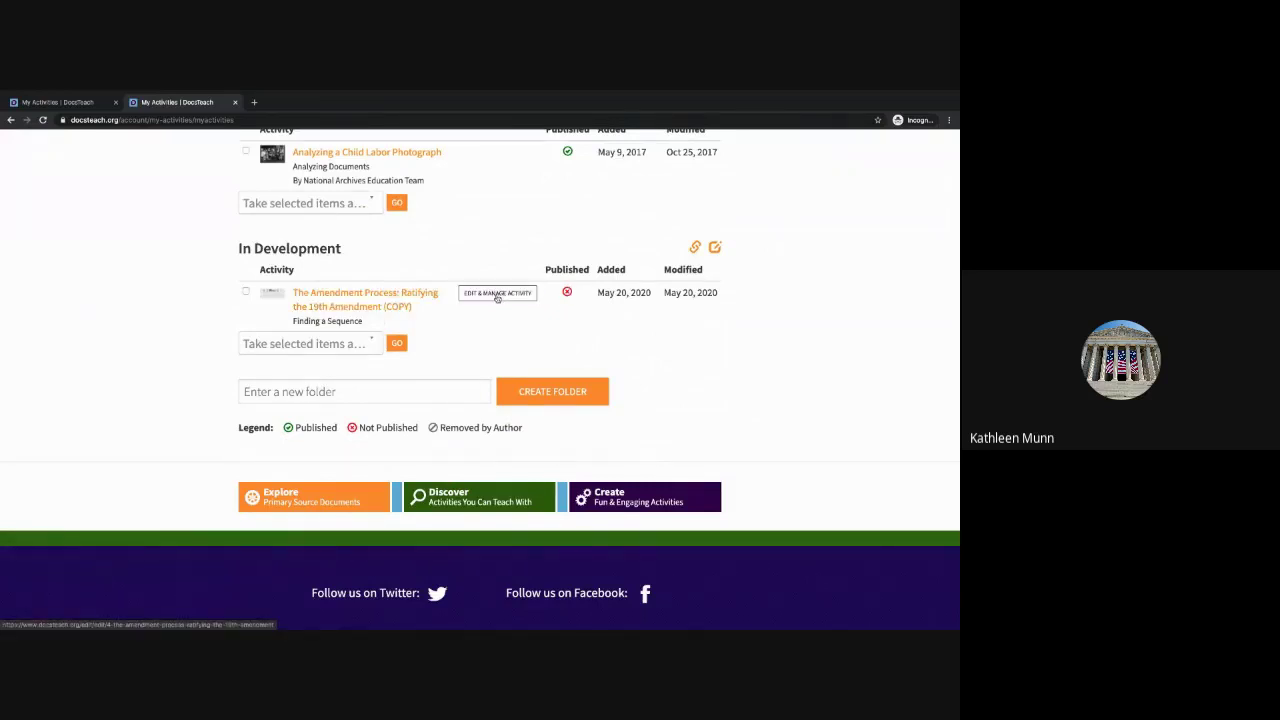
click(497, 294)
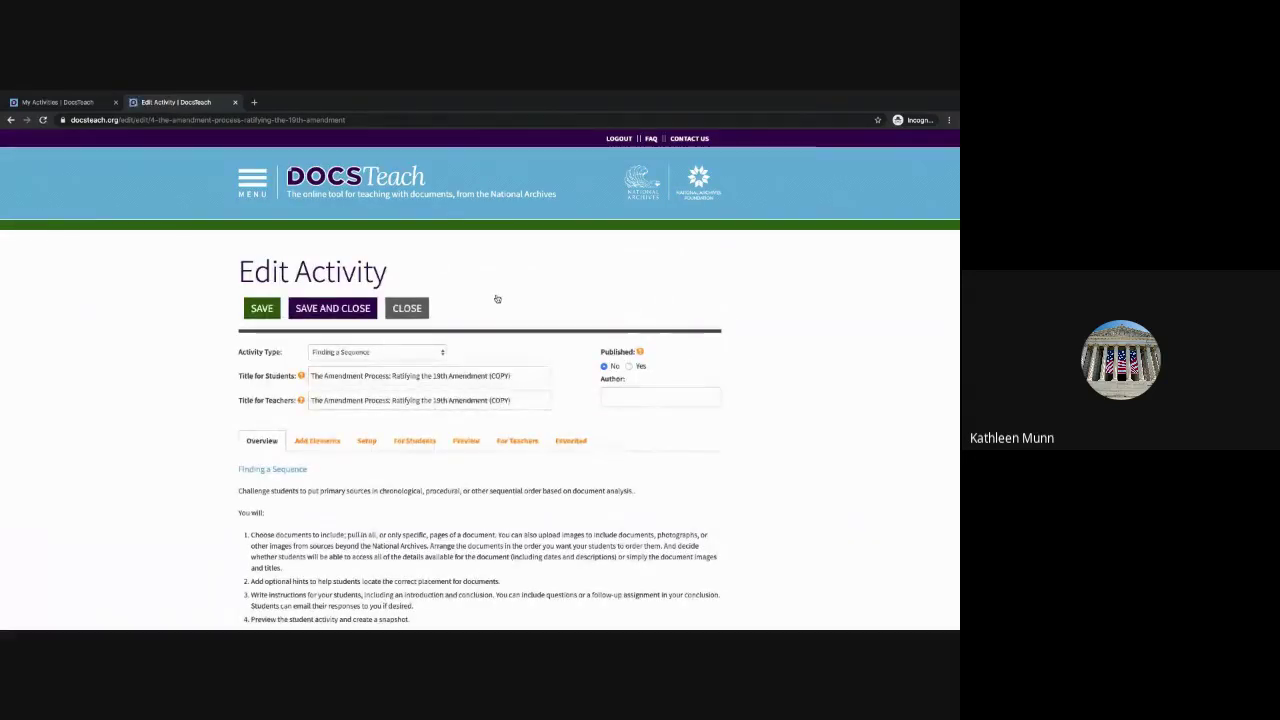
- Set both the student title and the teacher title to "Making the 19th Amendment"
scroll(497, 298, down, 1)
scroll(497, 298, down, 1)
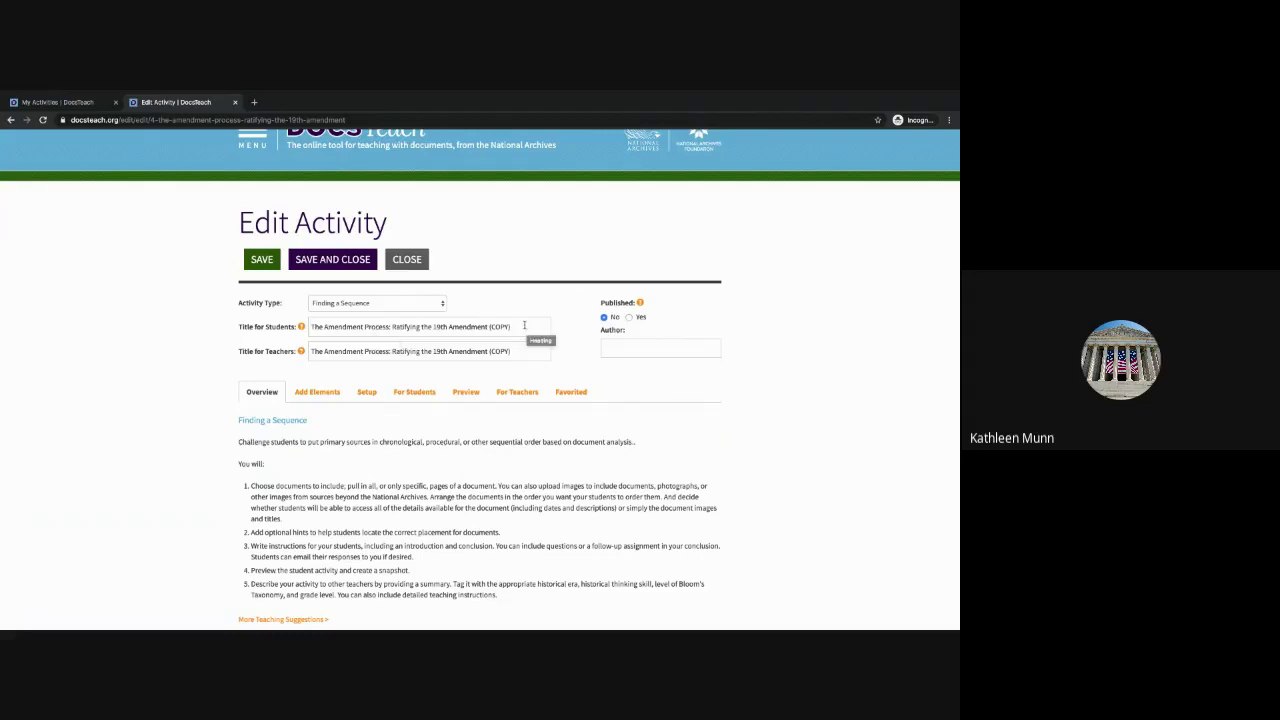
drag(524, 325, 424, 289)
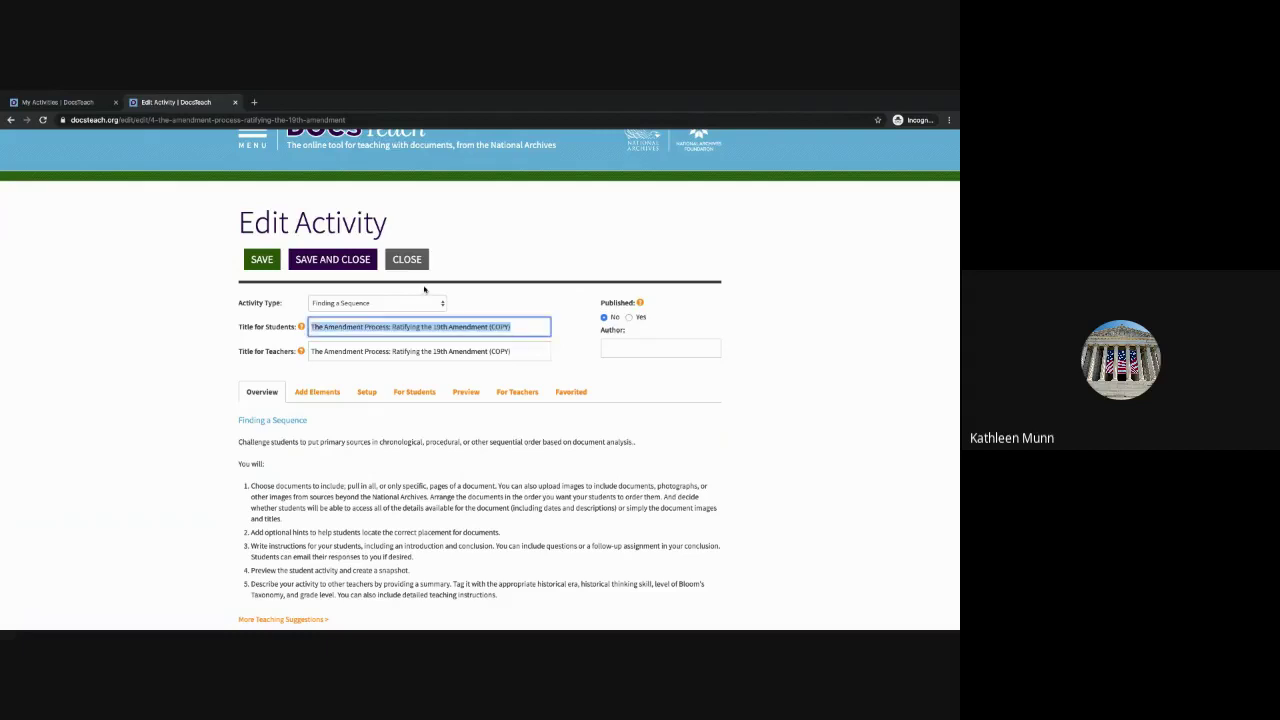
text(Making the)
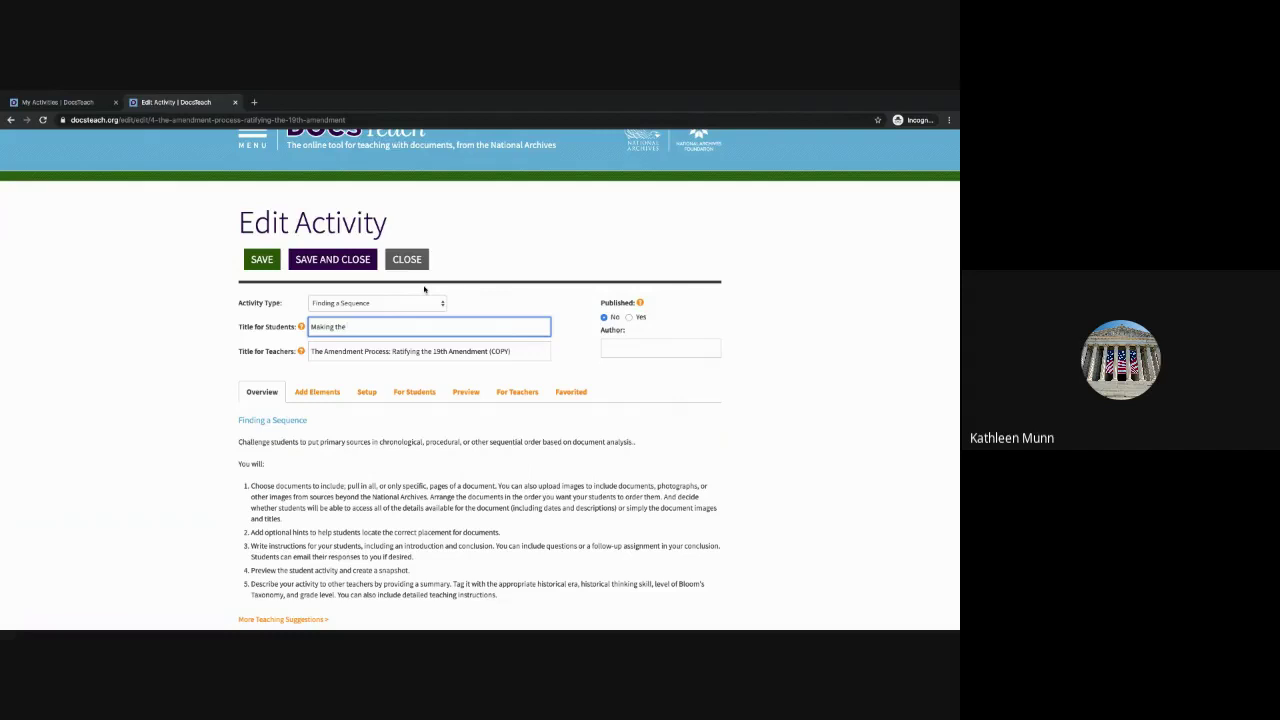
text( 19th AM)
key(BackSpace)
text(mendment)
key(Tab)
text(Mak)
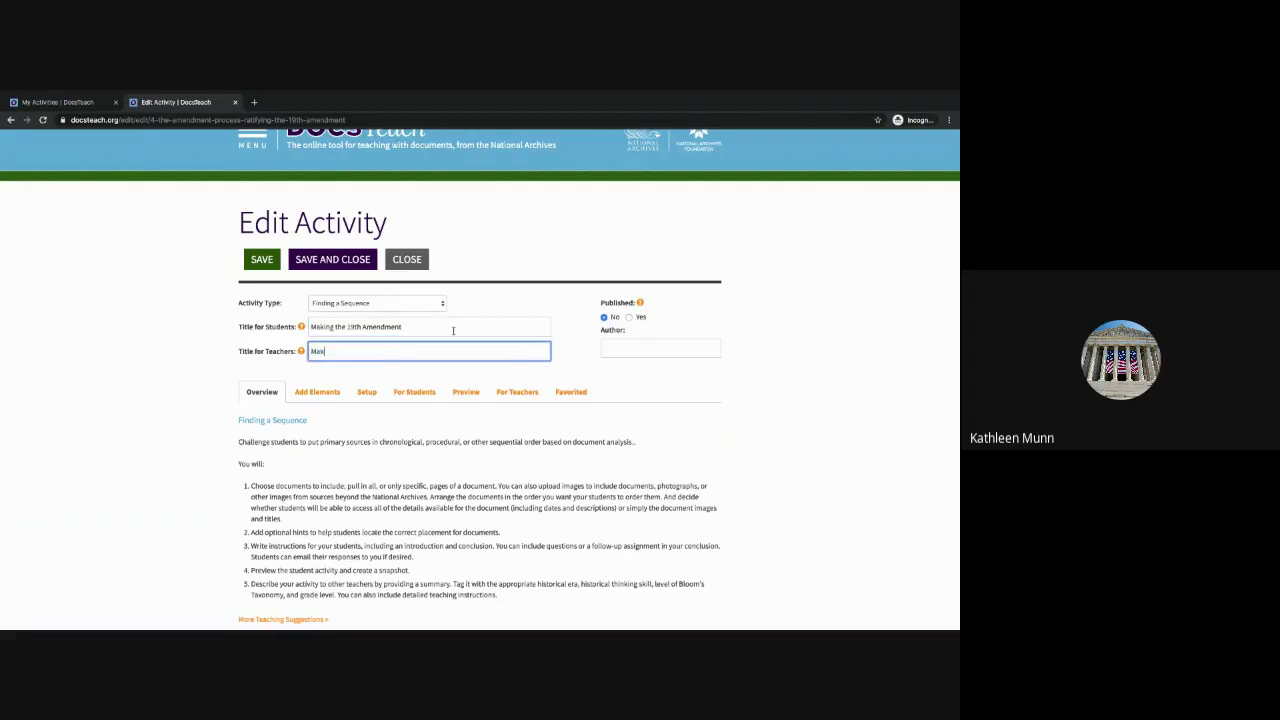
text(ing the 19th Amendment)
- Show the activity's documents and other elements, and save the activity
scroll(541, 462, down, 1)
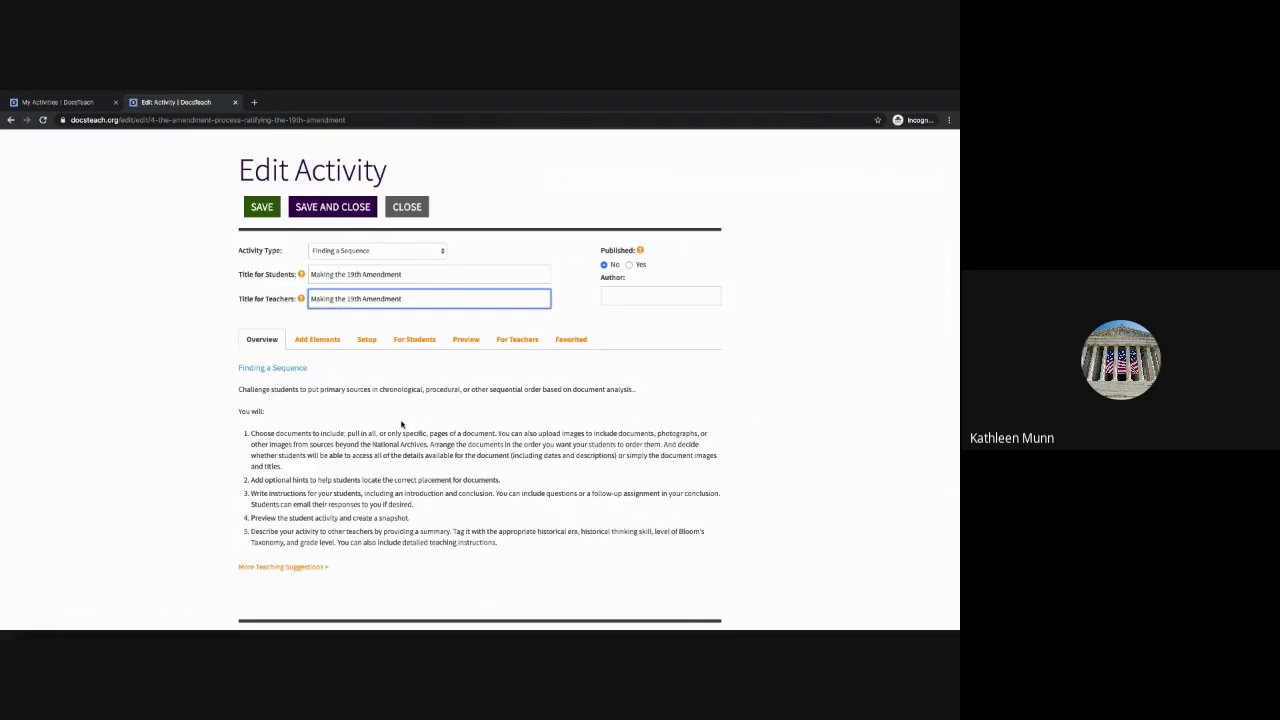
click(317, 340)
scroll(329, 354, down, 2)
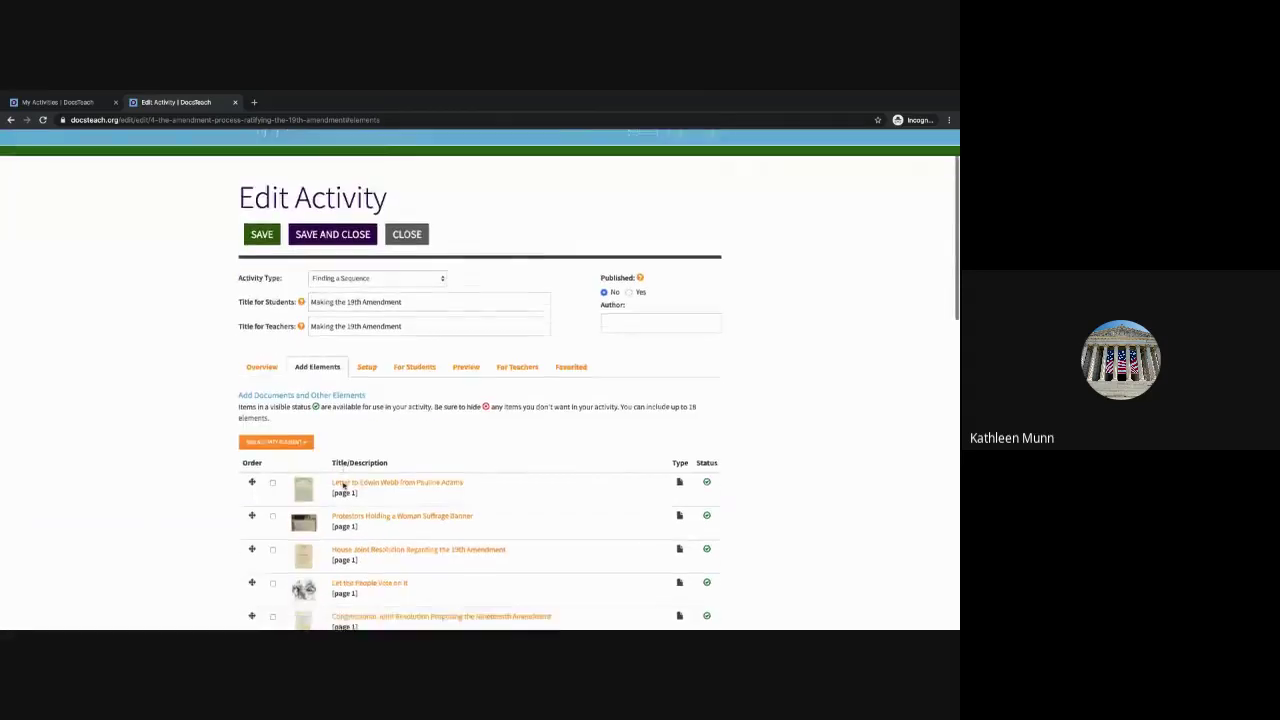
scroll(343, 486, down, 2)
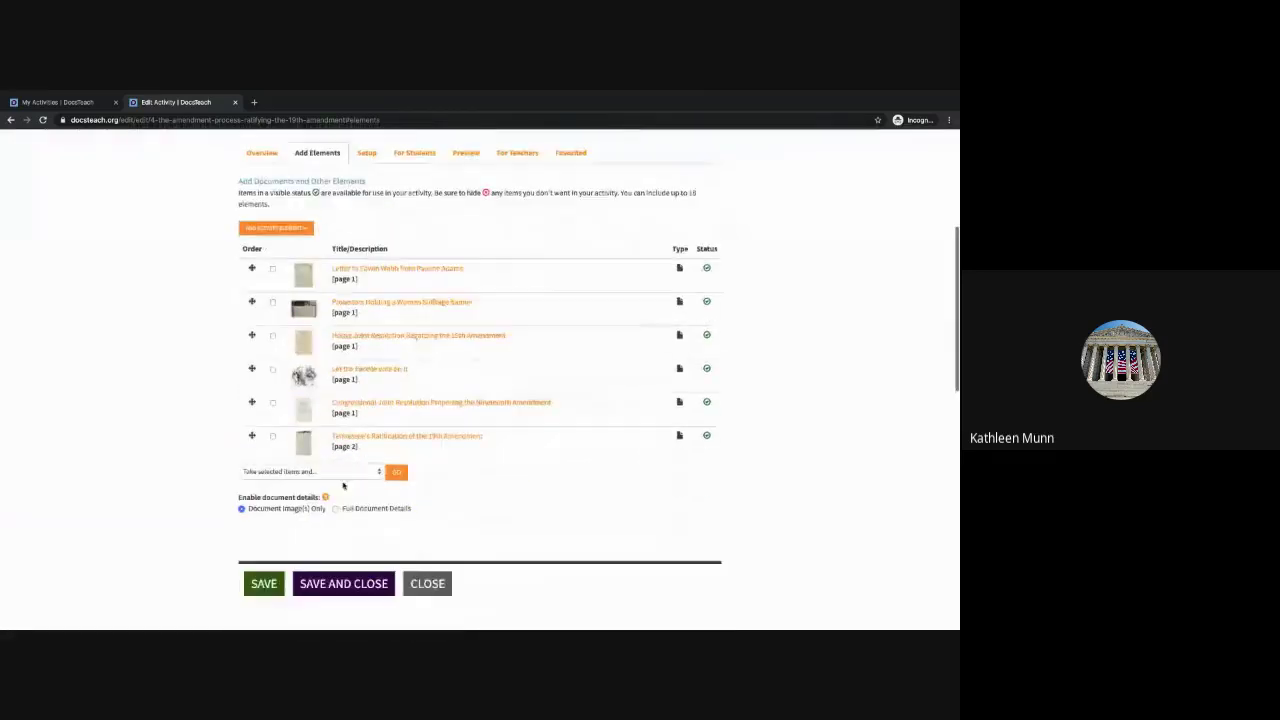
click(263, 569)
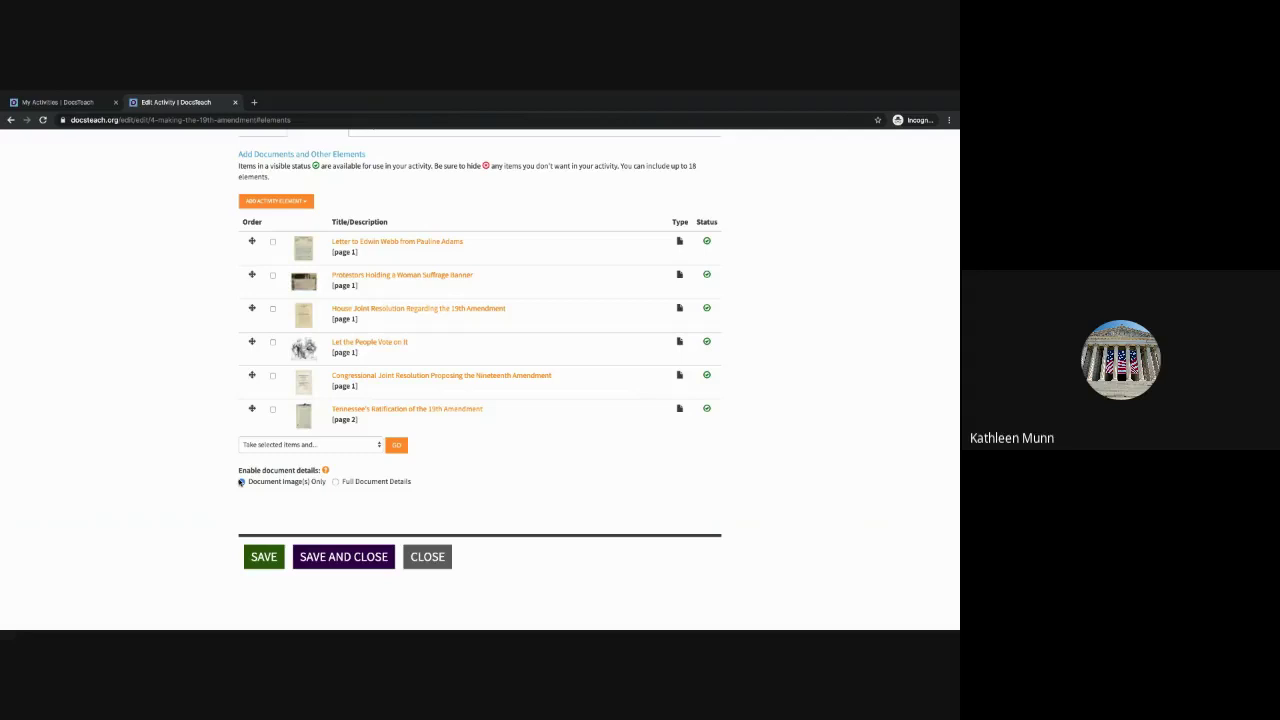
- Set document details to "Document Image(s) Only" and remove "Letter to Edwin Webb from Pauline Adams" from the activity
click(241, 482)
click(291, 448)
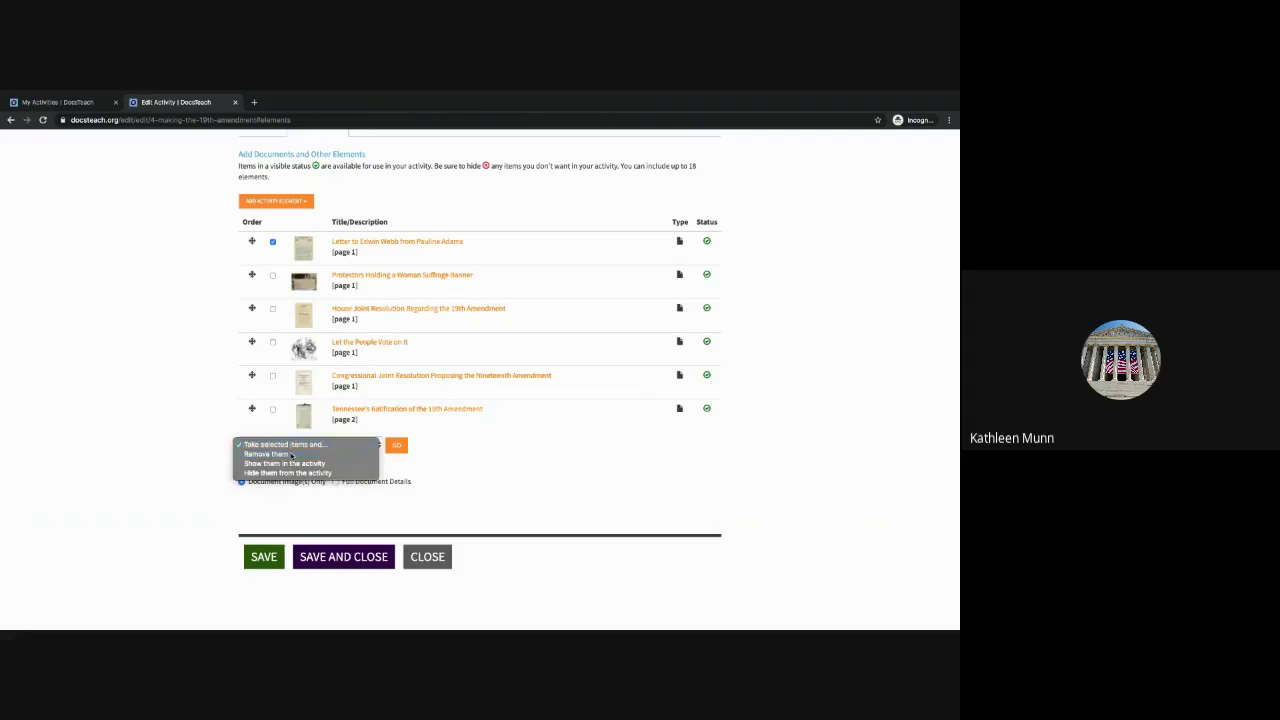
click(291, 454)
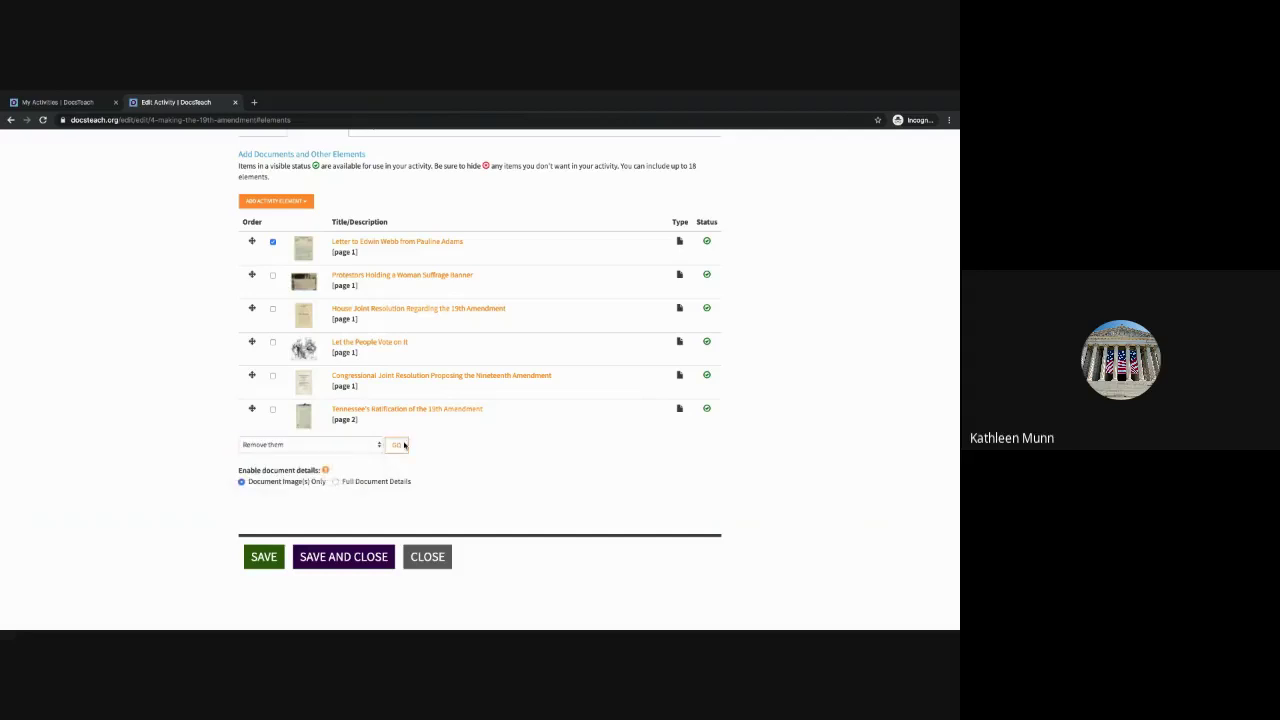
click(397, 445)
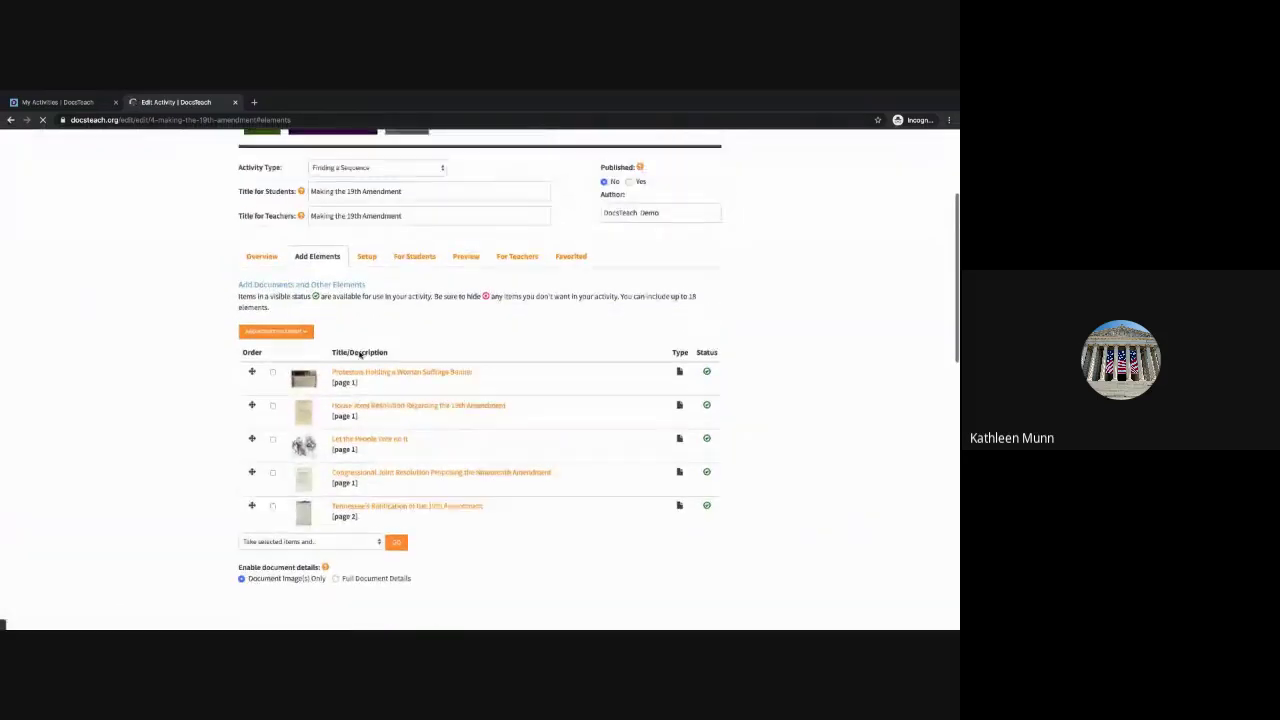
- Start adding a document to the activity and open the 1867 Petition for Universal Suffrage from the account's saved documents, in the Default Folder
click(286, 355)
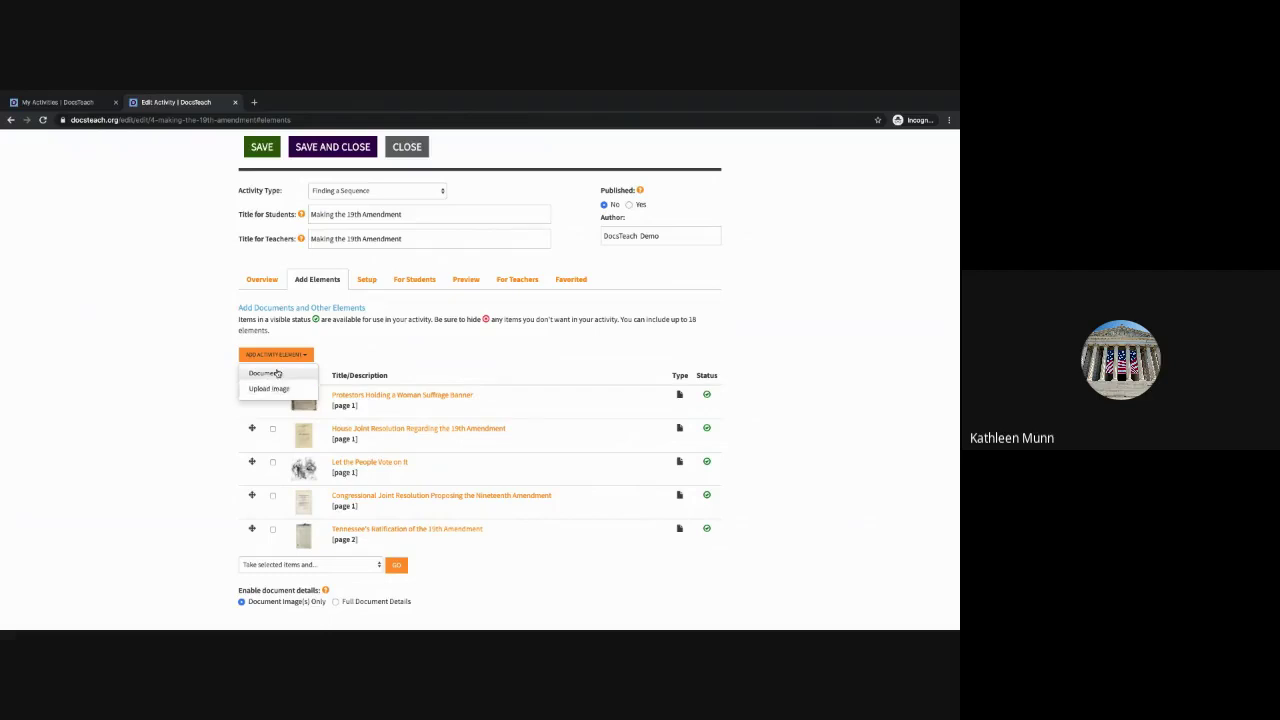
click(278, 372)
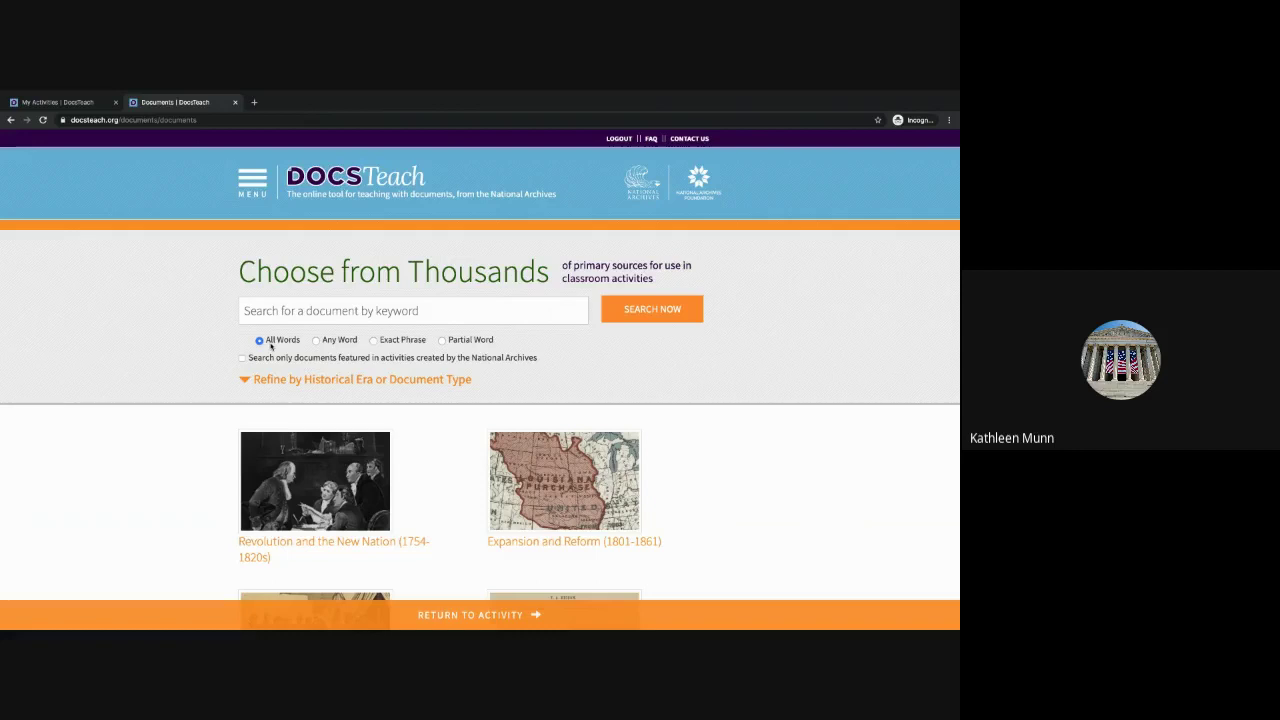
click(259, 181)
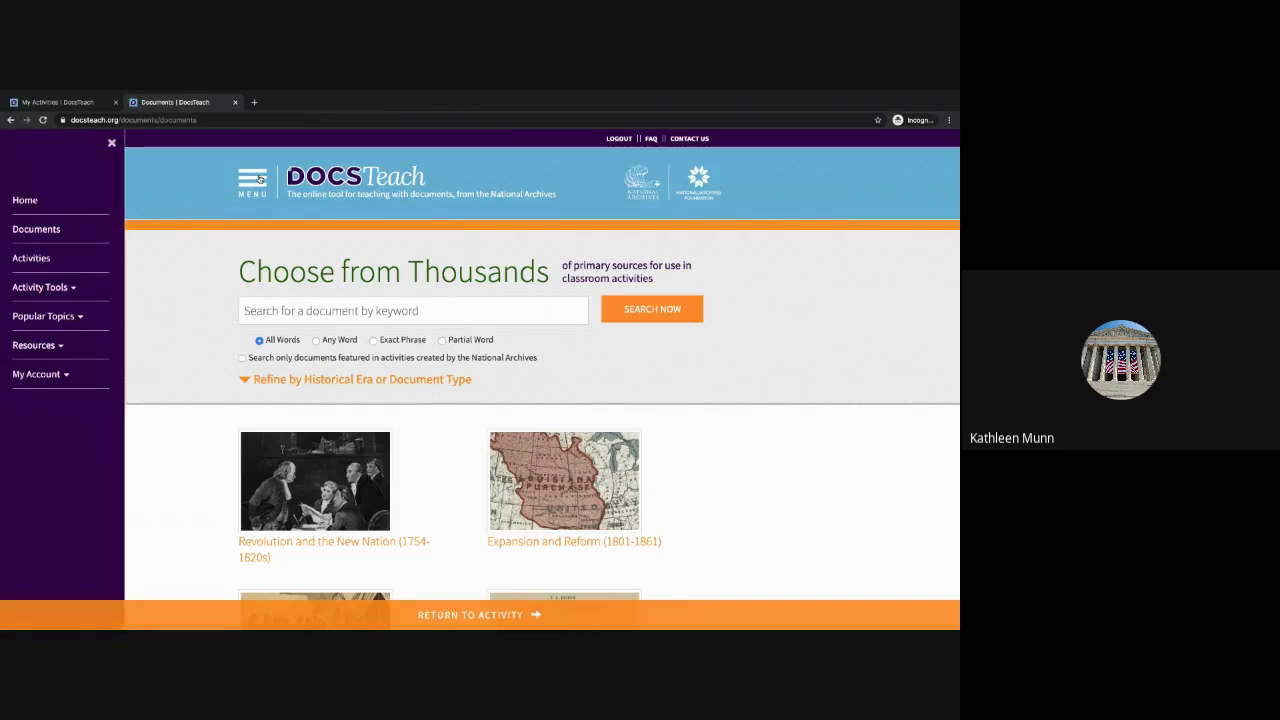
click(48, 375)
click(52, 416)
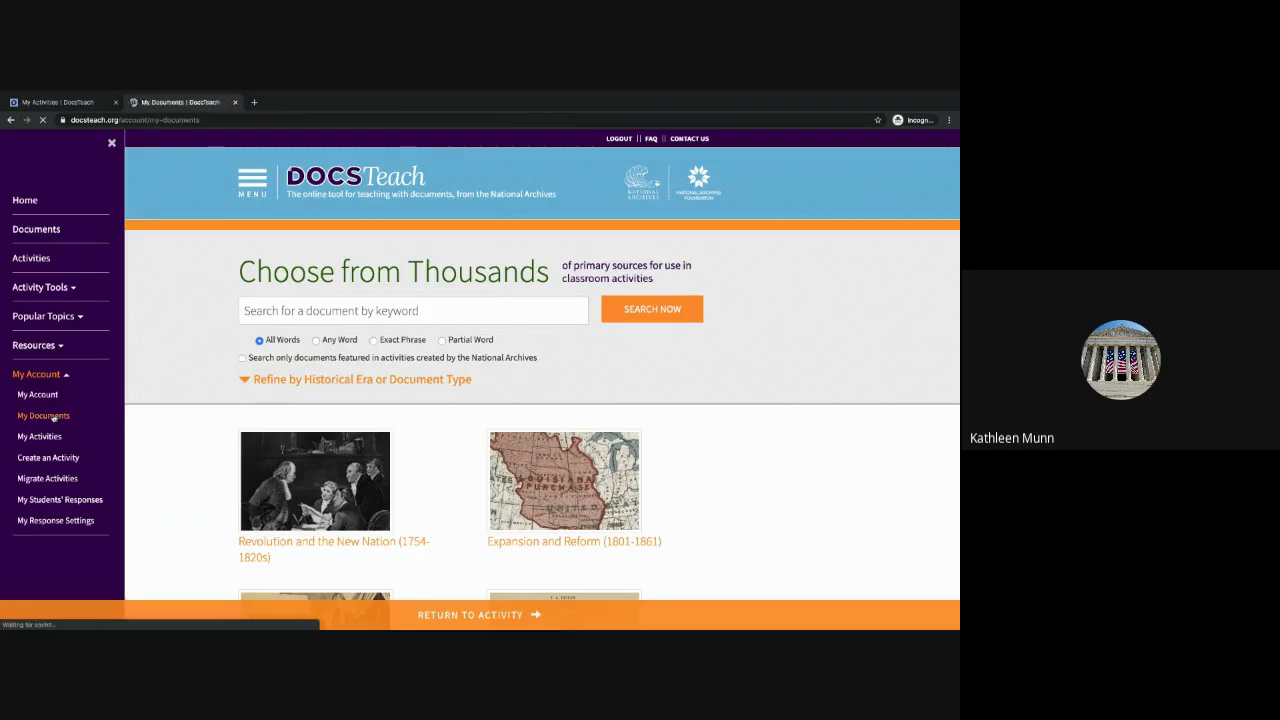
scroll(441, 489, down, 4)
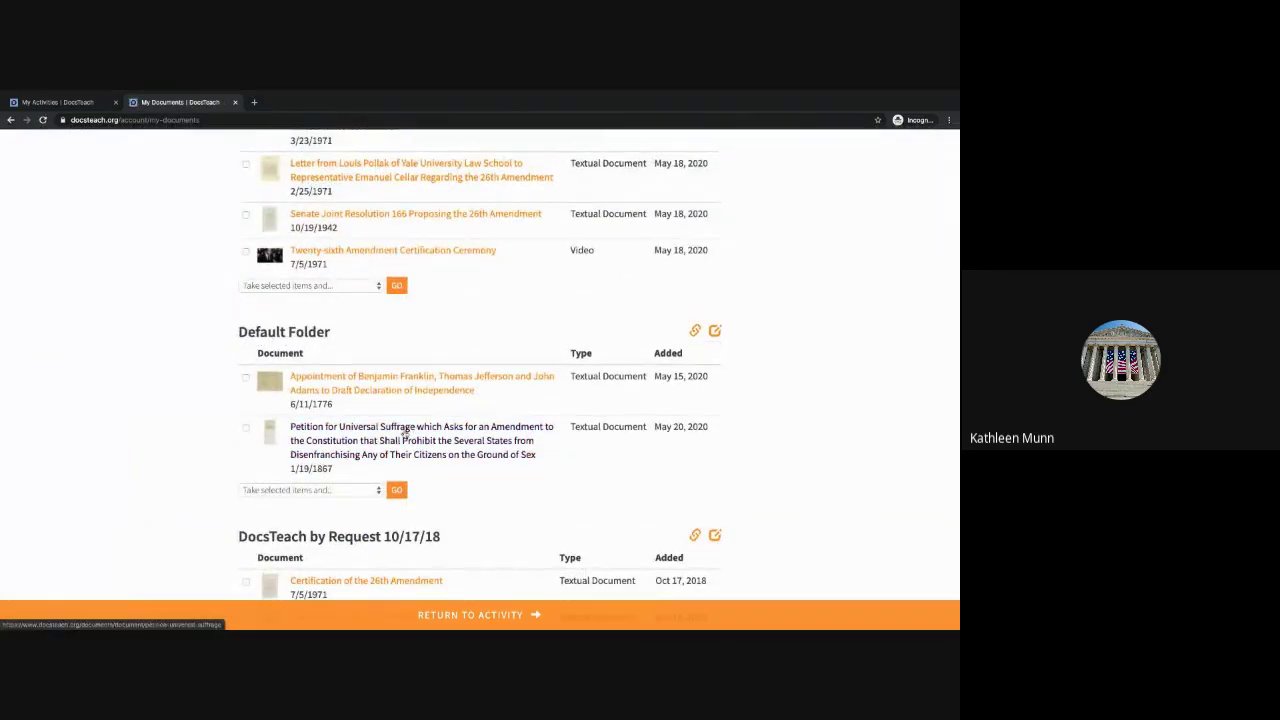
click(405, 431)
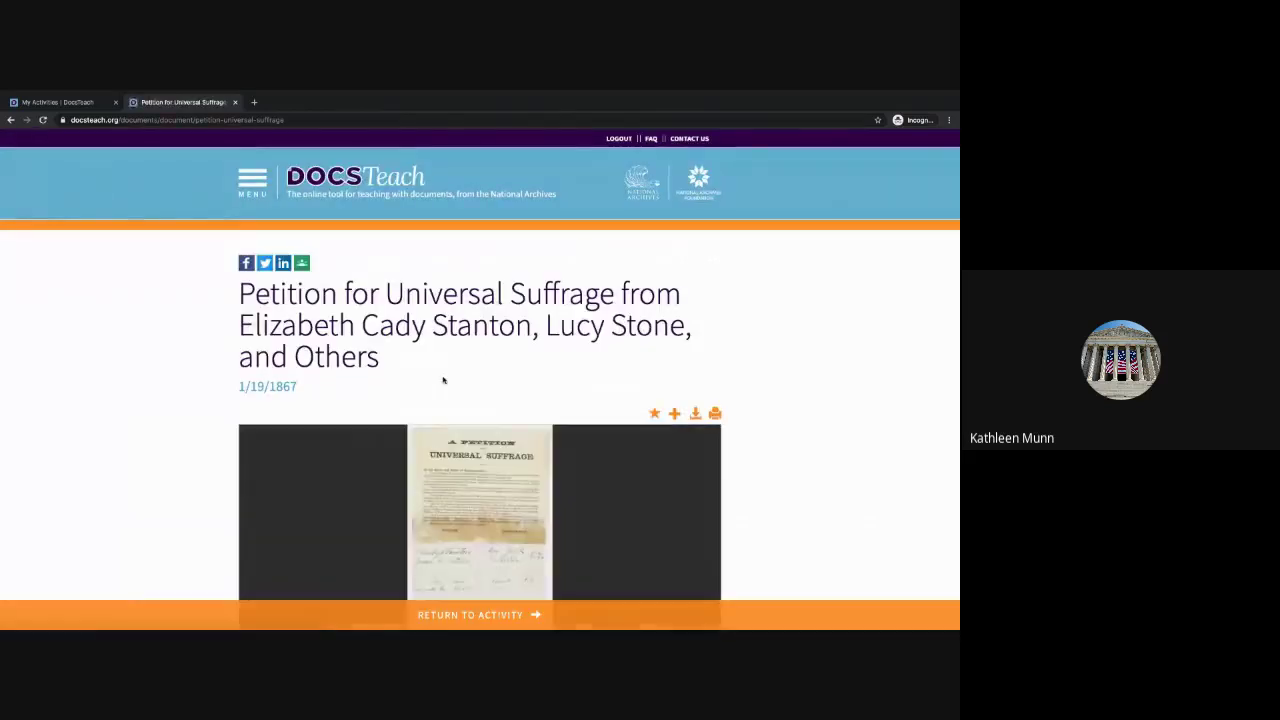
- Add only page 1 of the petition to the "Making the 19th Amendment" activity, and return to the activity
scroll(444, 380, down, 1)
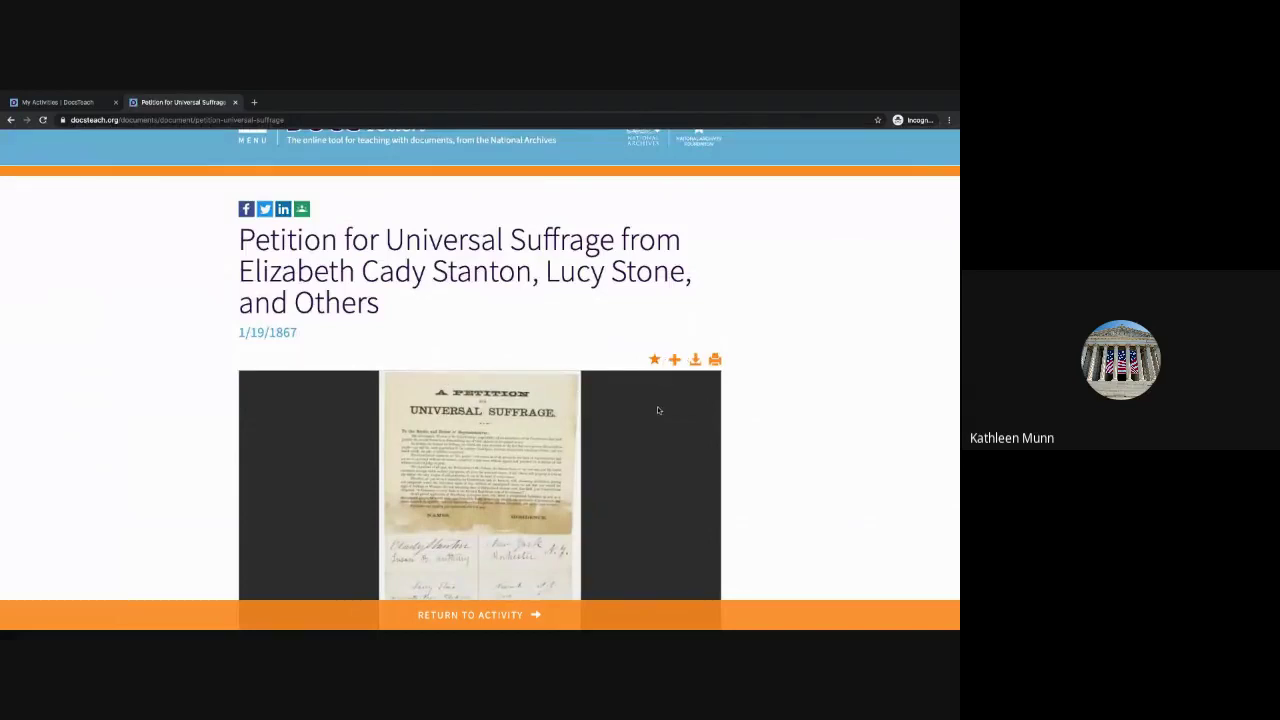
scroll(657, 406, down, 3)
scroll(747, 454, down, 2)
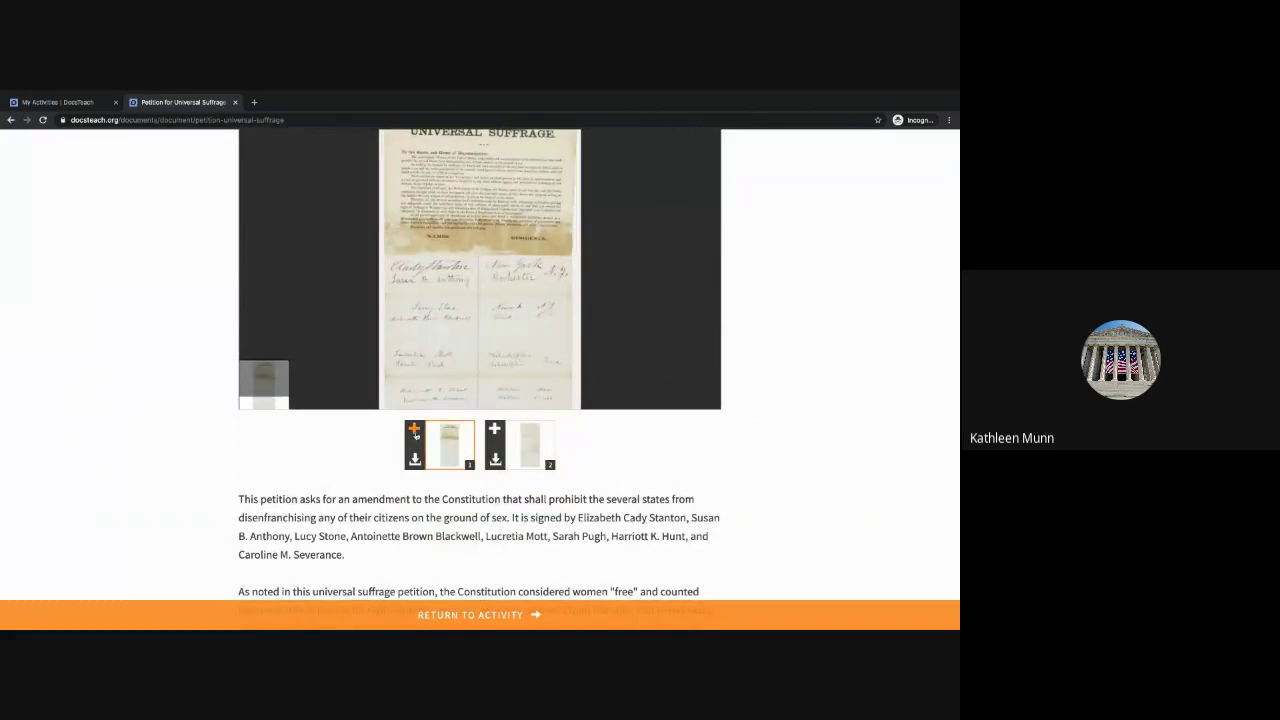
click(415, 431)
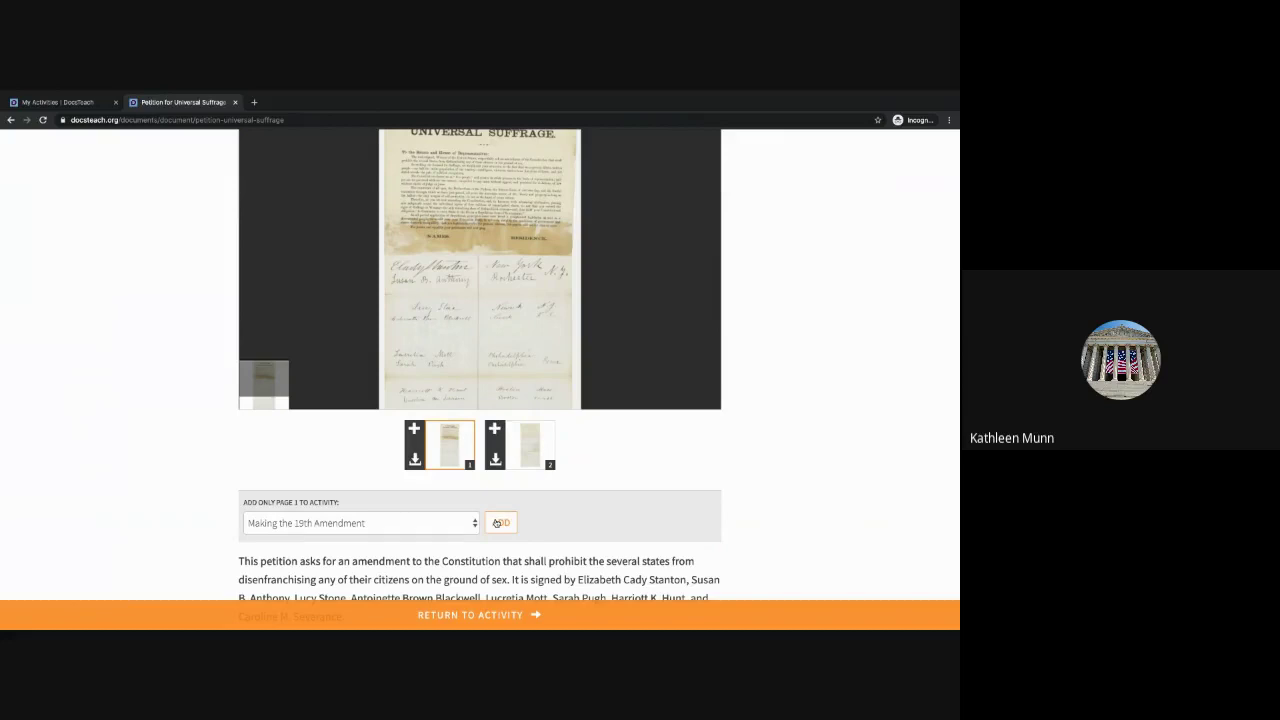
click(496, 523)
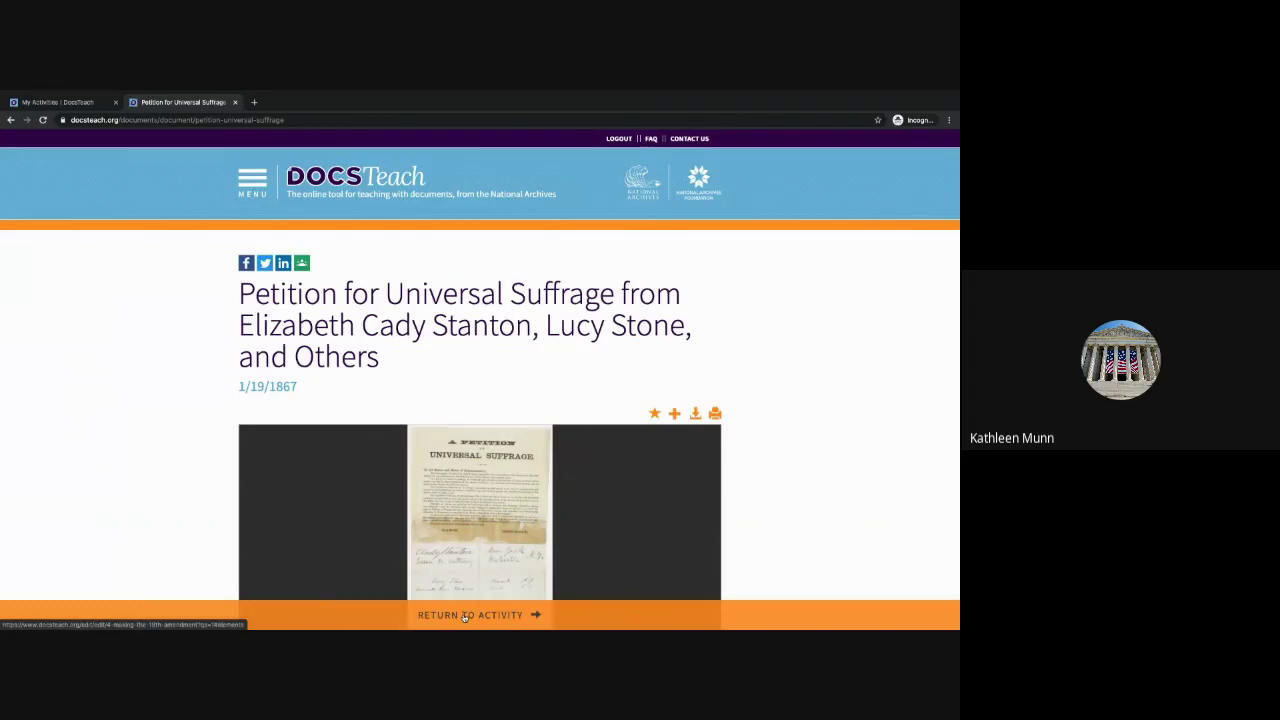
click(464, 617)
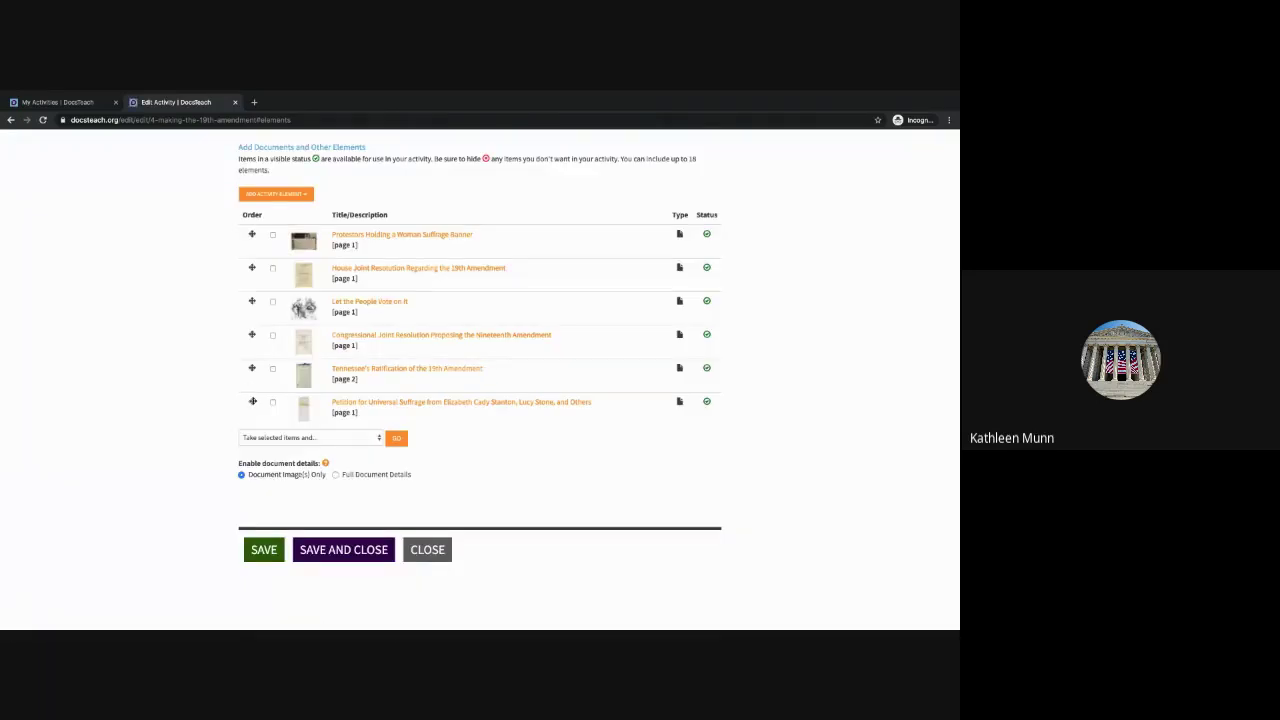
- Move the Petition for Universal Suffrage to first place in the document order and save the activity
drag(252, 401, 246, 221)
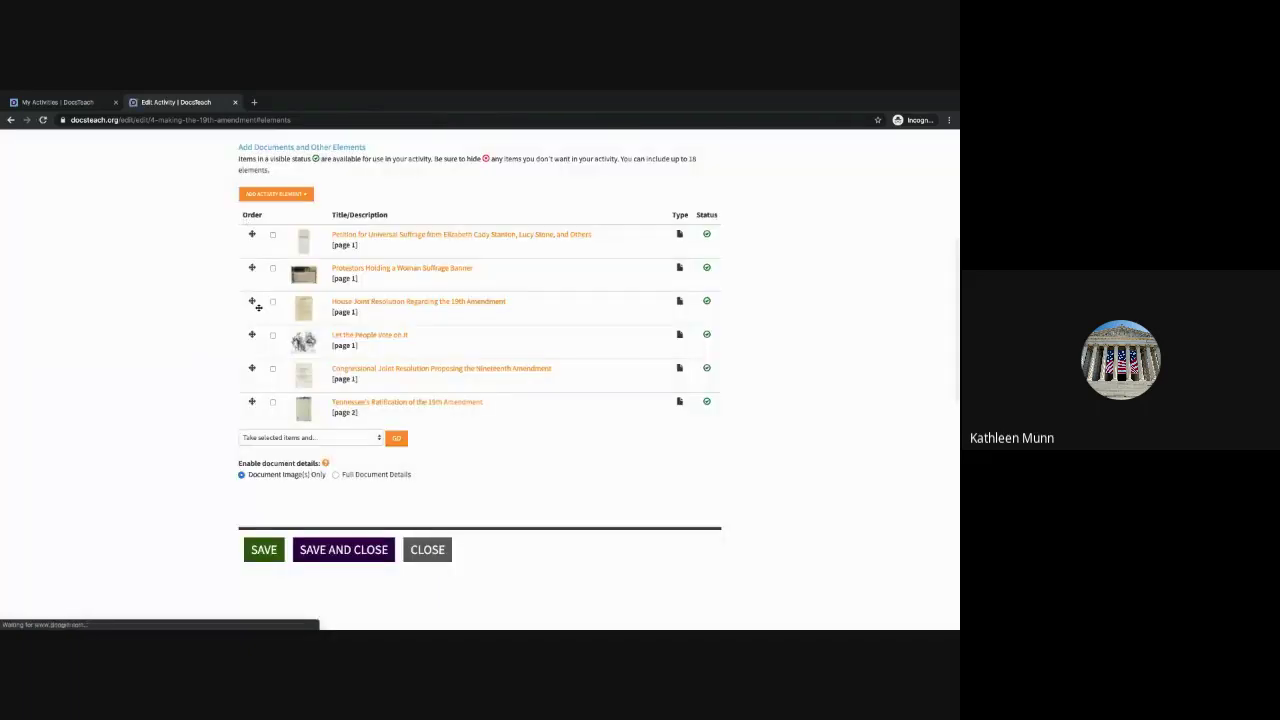
scroll(258, 307, up, 1)
scroll(258, 307, down, 1)
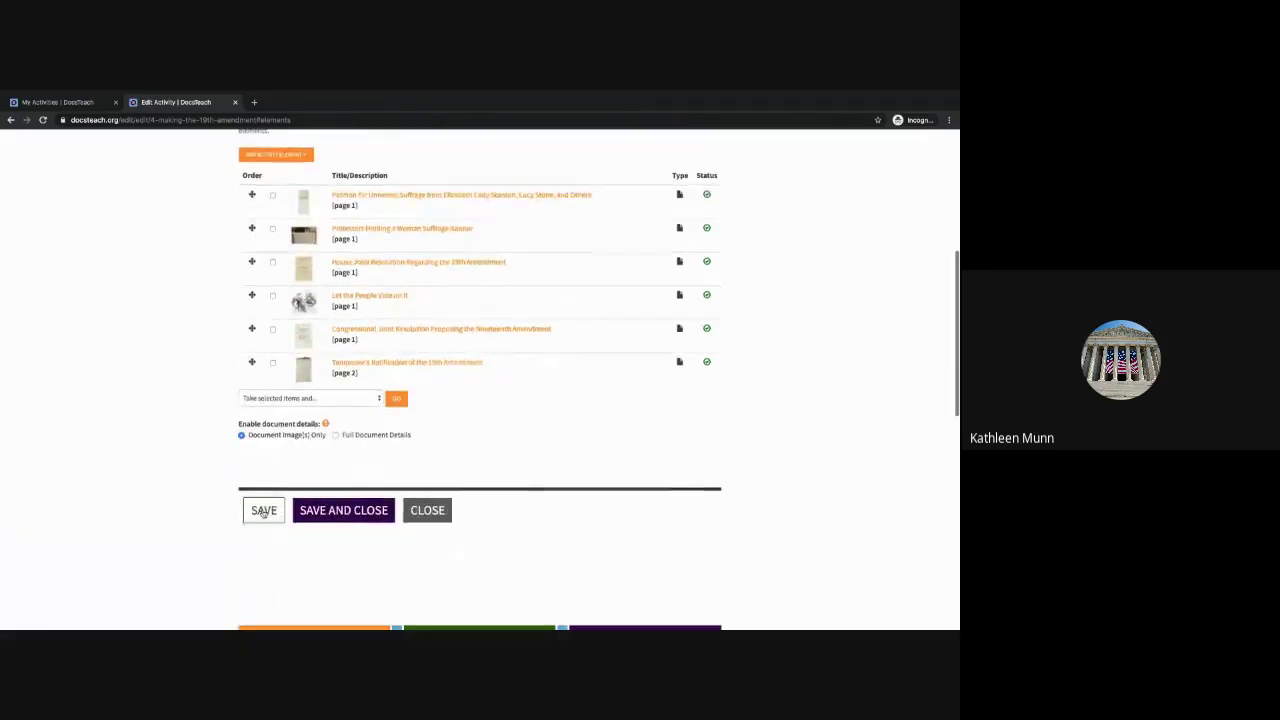
click(263, 511)
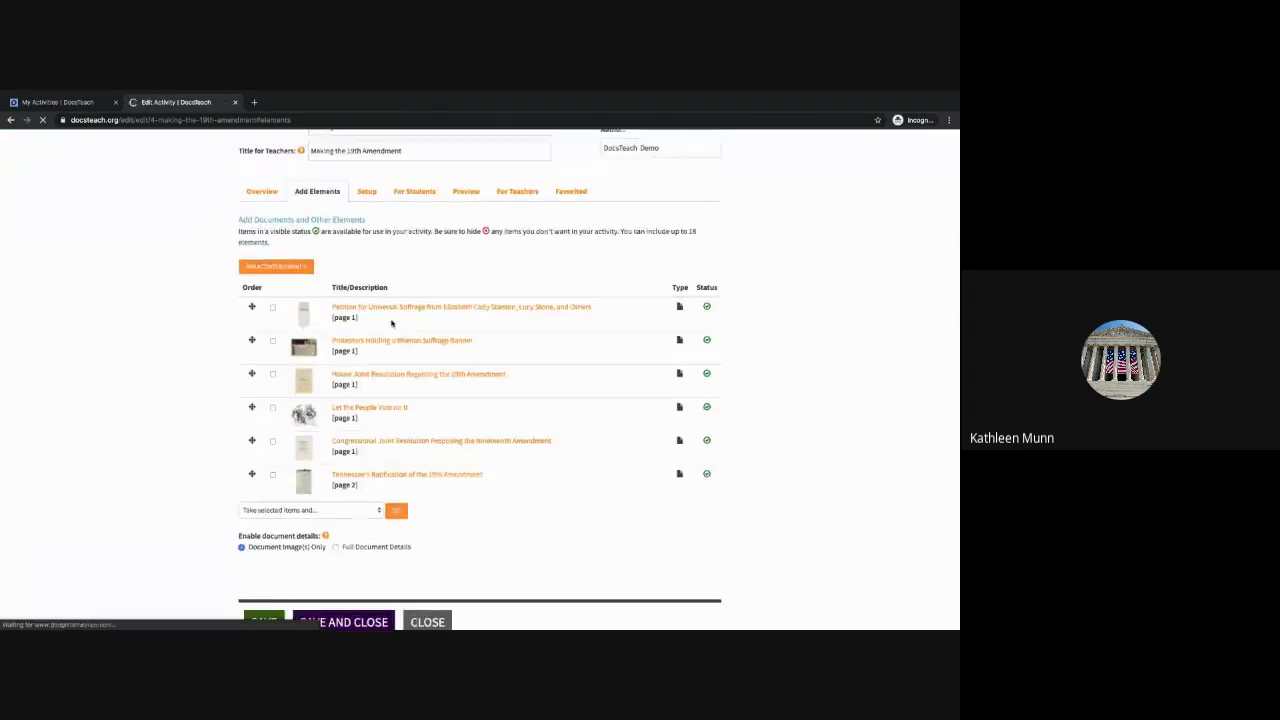
- Give the petition the hint "Desire for an amendment is voiced (petitioning Congress)", adapted from the second document's hint, and save the activity
click(368, 192)
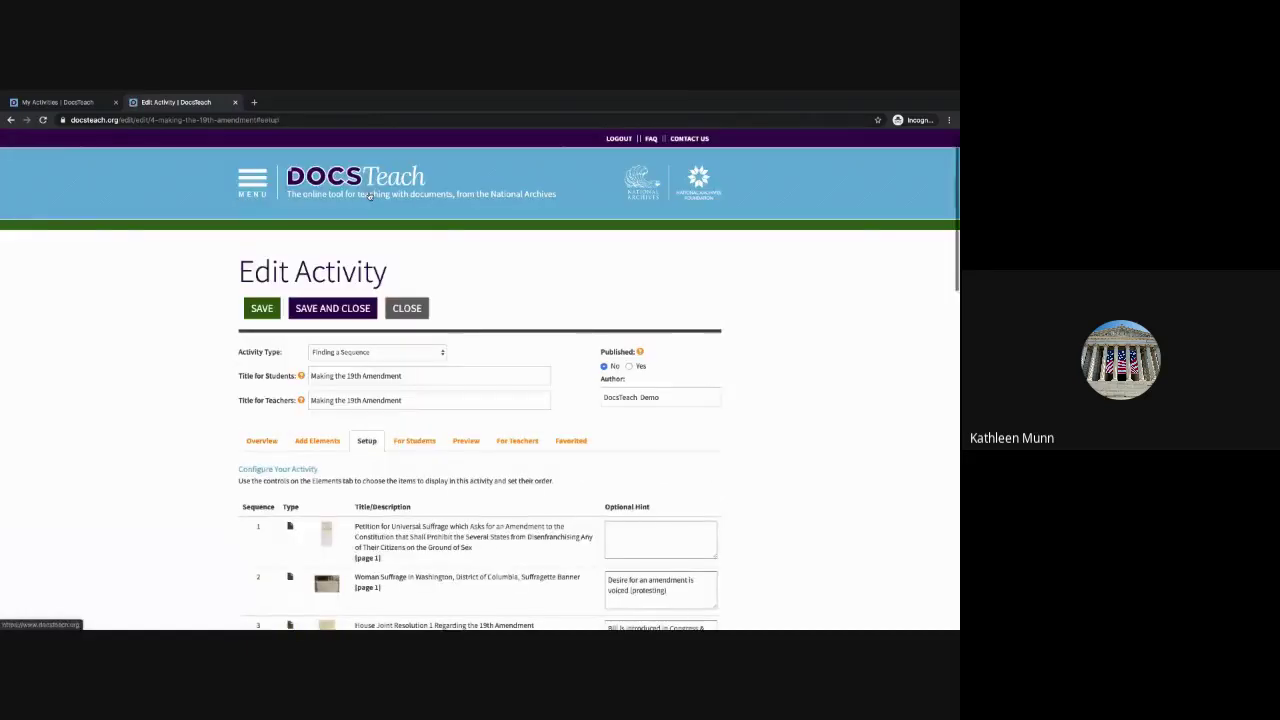
scroll(517, 406, down, 2)
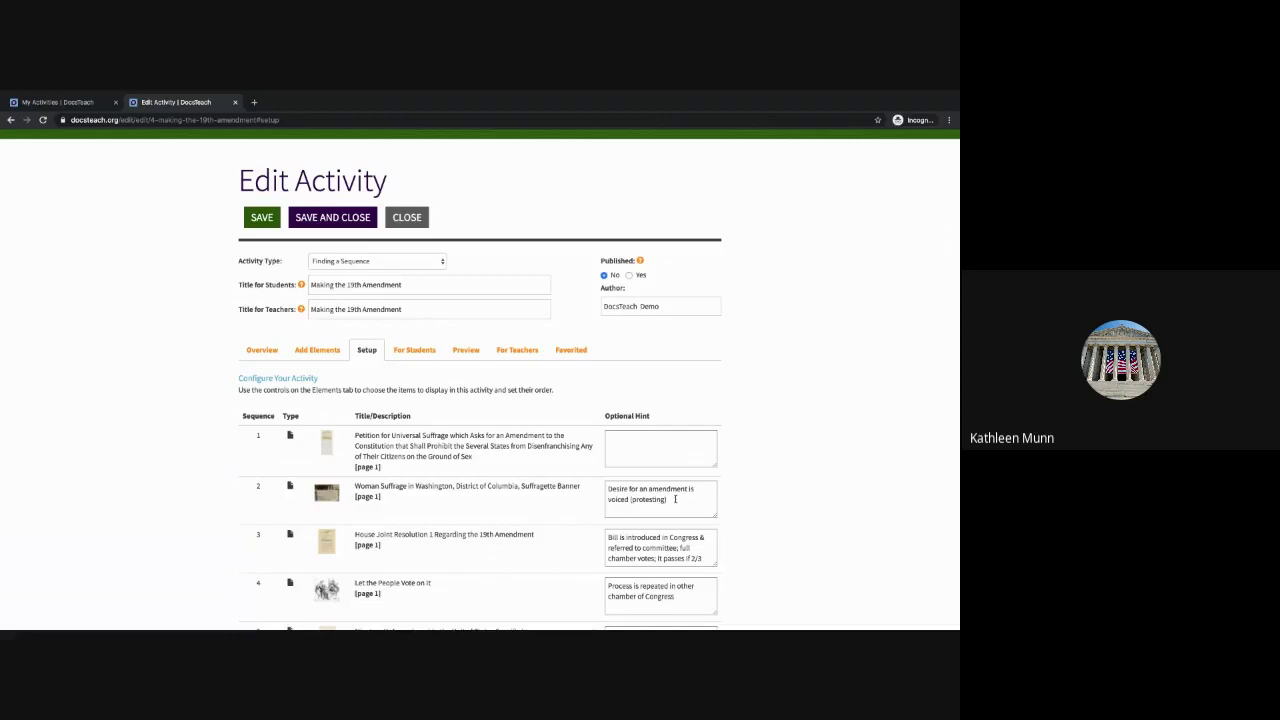
drag(675, 499, 575, 445)
key(ctrl+c)
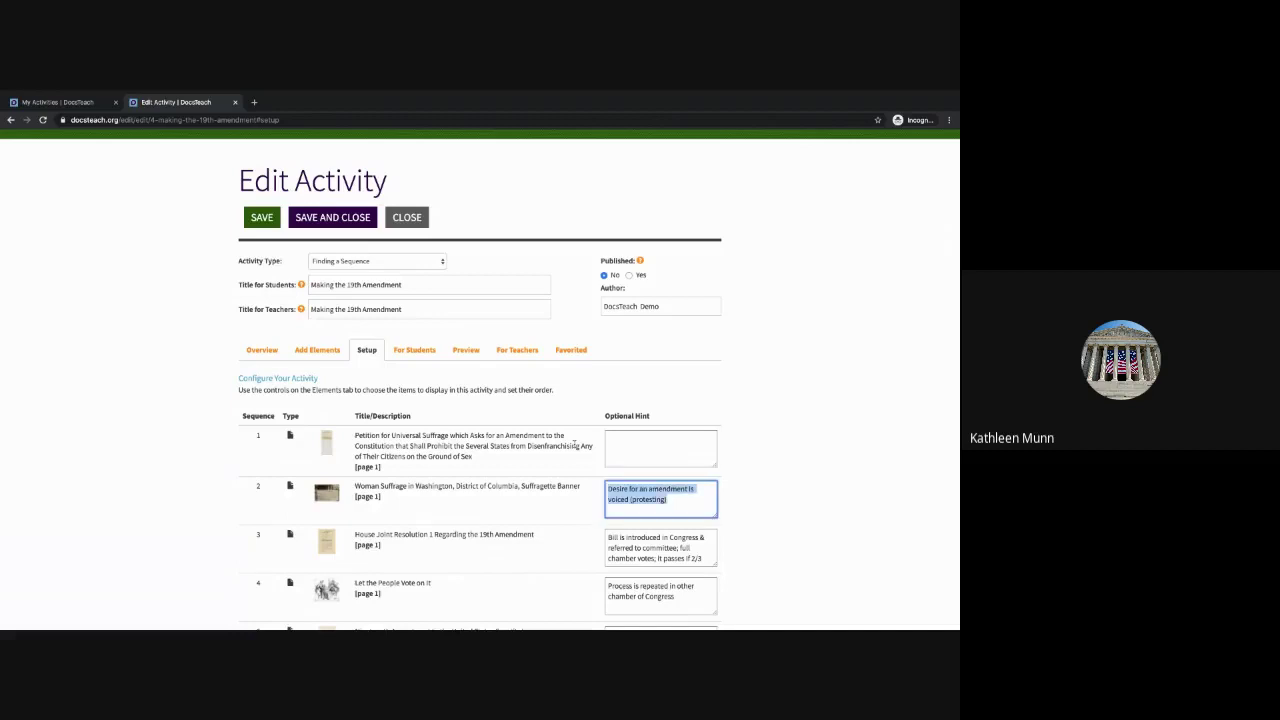
click(663, 454)
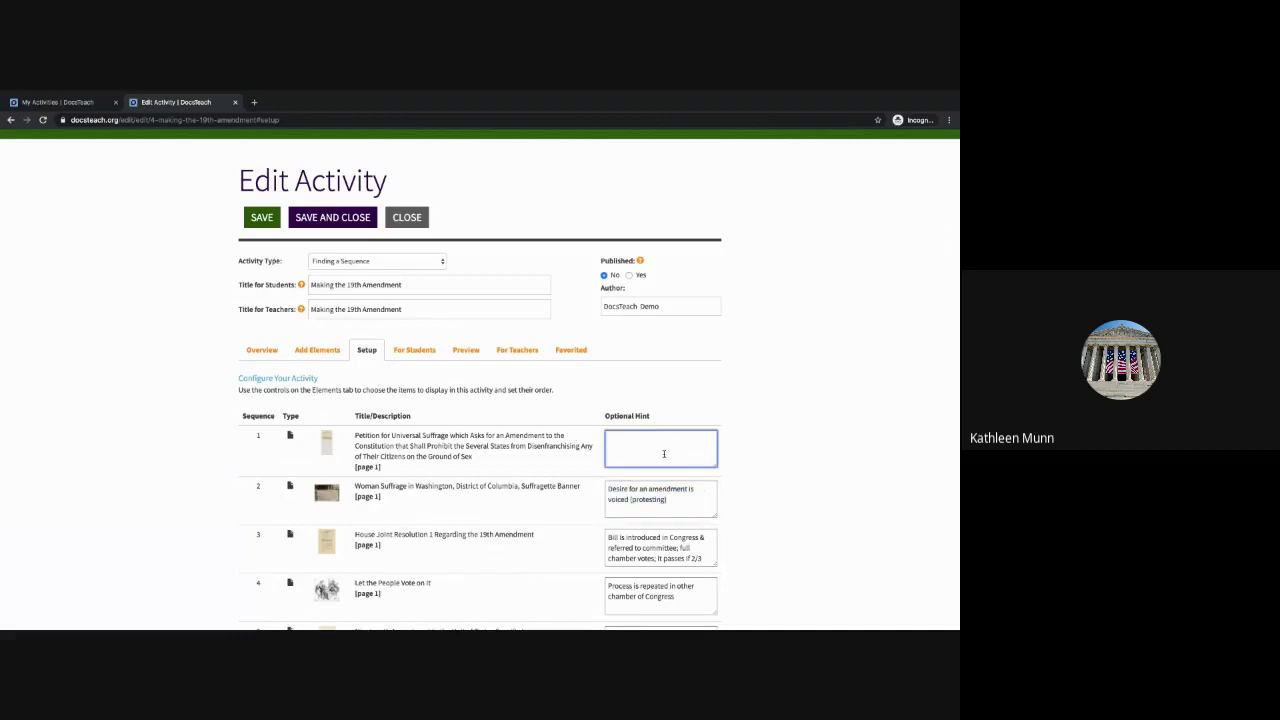
key(ctrl+v)
drag(668, 449, 630, 448)
text(petitioning Congre)
scroll(646, 471, down, 10)
scroll(409, 281, up, 2)
click(262, 244)
scroll(260, 238, up, 5)
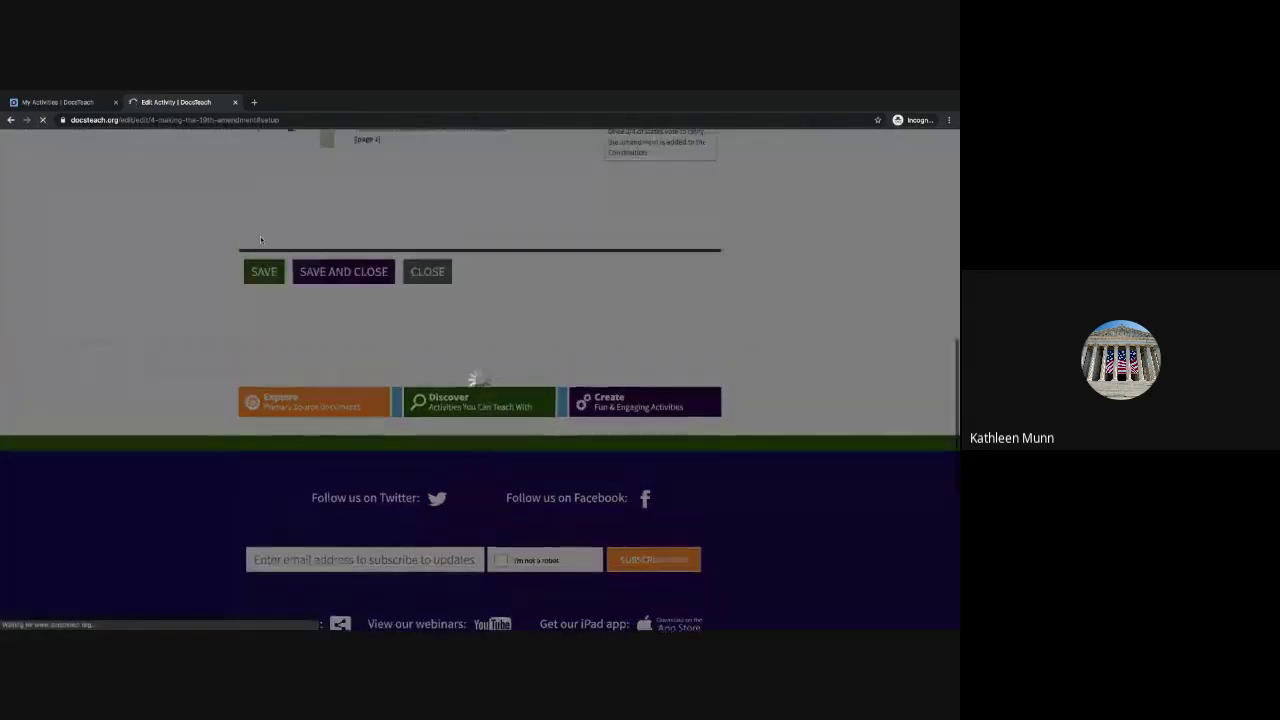
- Review the introduction and conclusion texts in the student instructions, and save the activity
scroll(260, 240, up, 2)
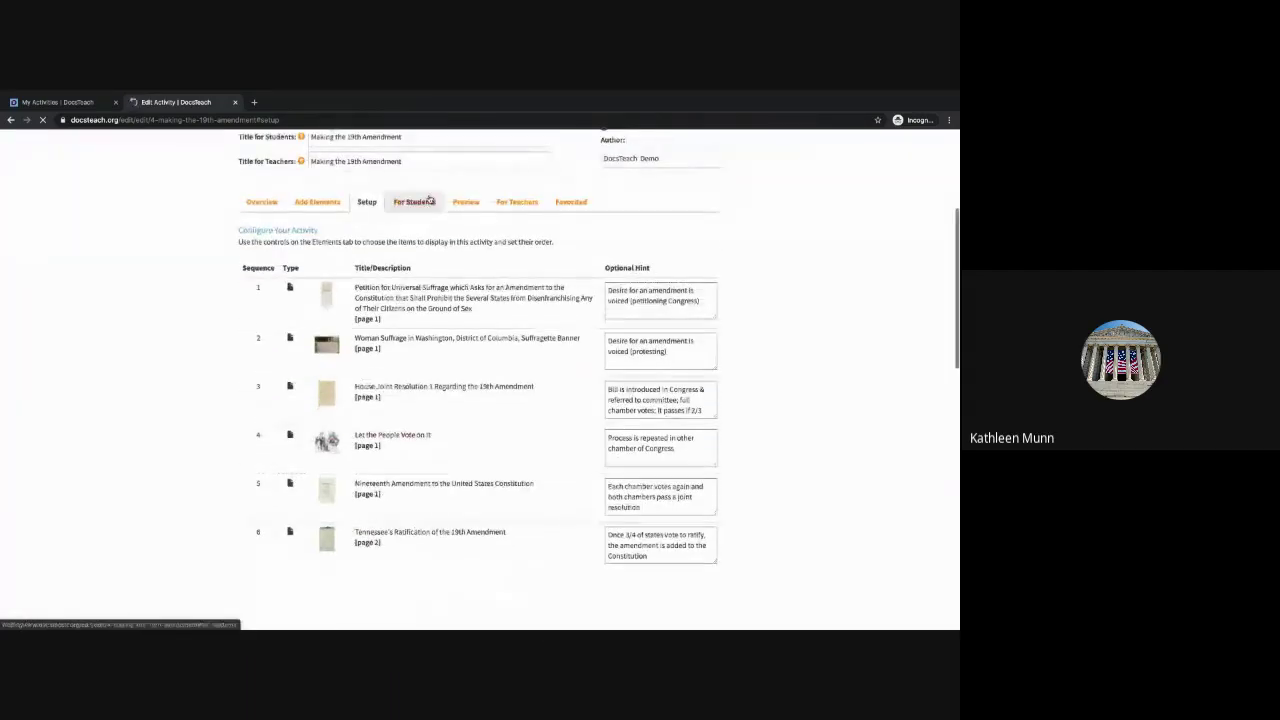
click(429, 201)
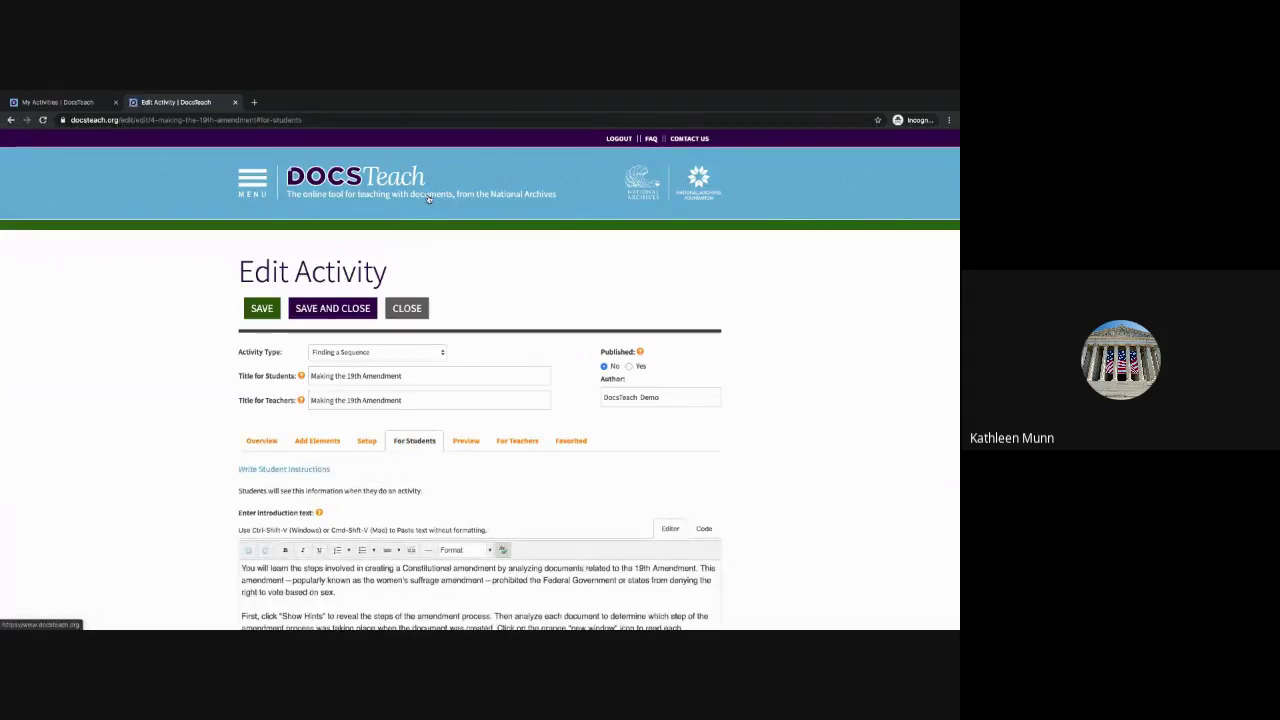
scroll(428, 199, down, 5)
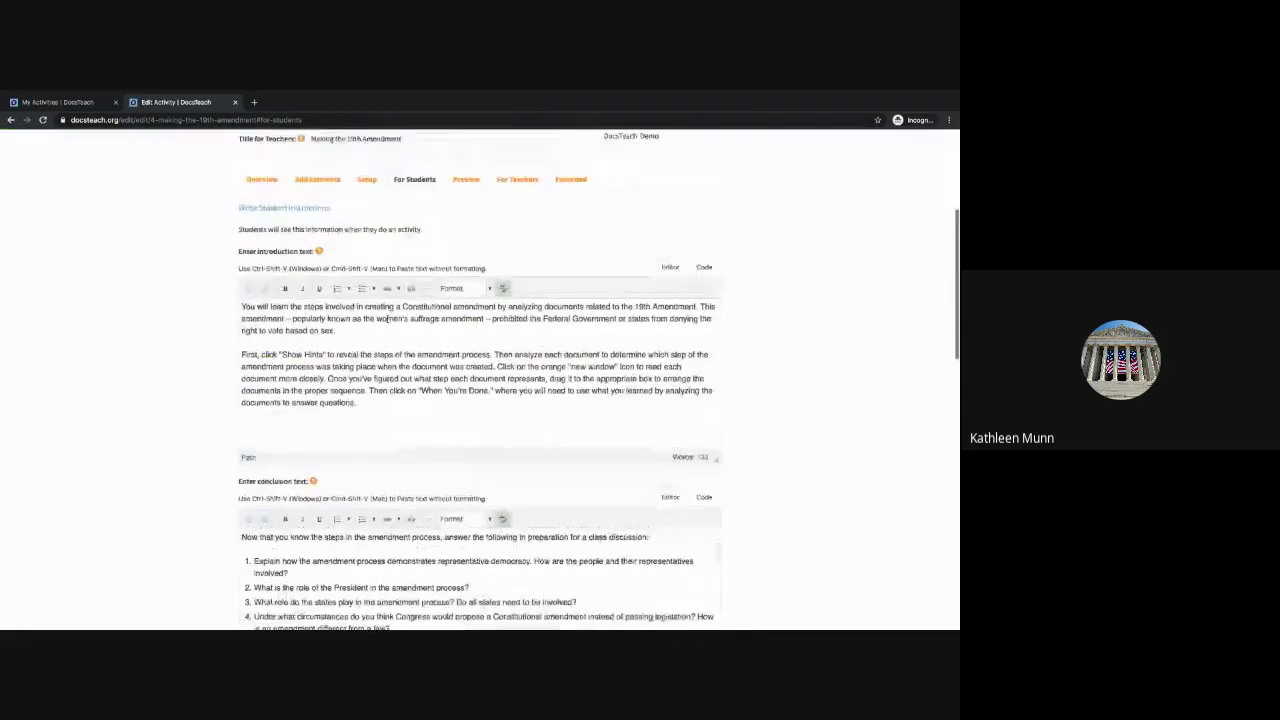
scroll(387, 318, down, 1)
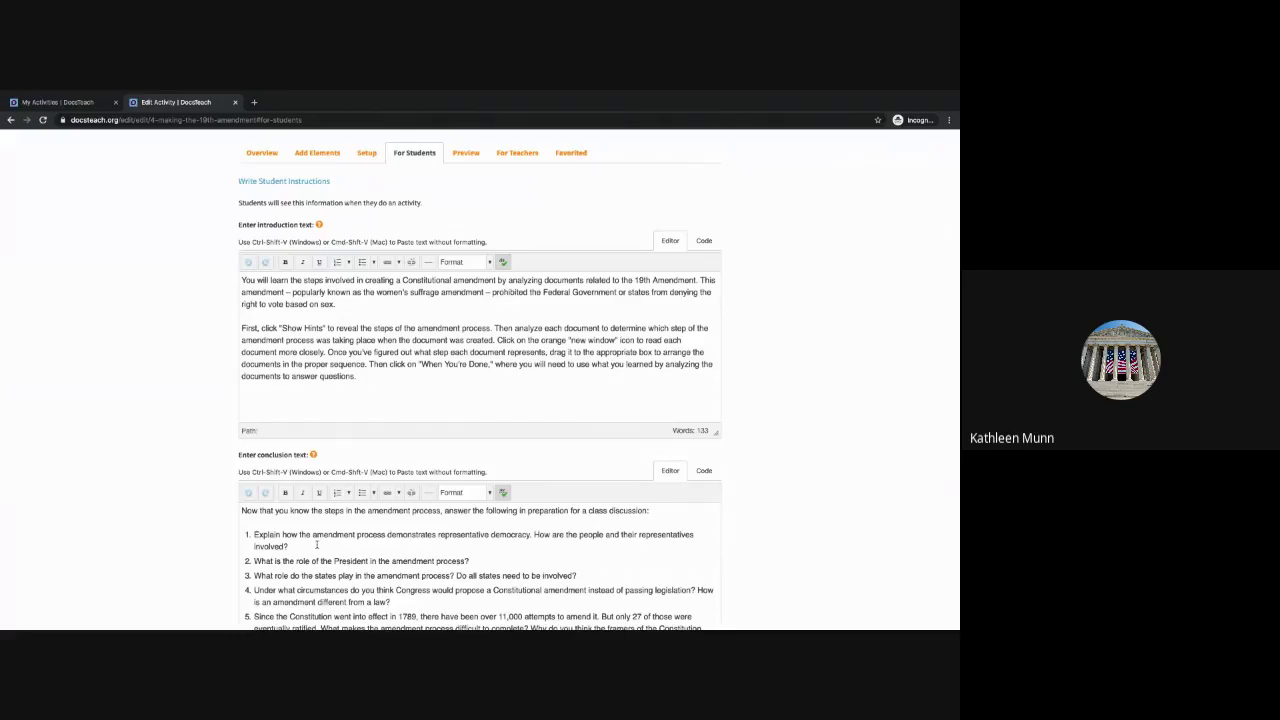
scroll(316, 545, down, 4)
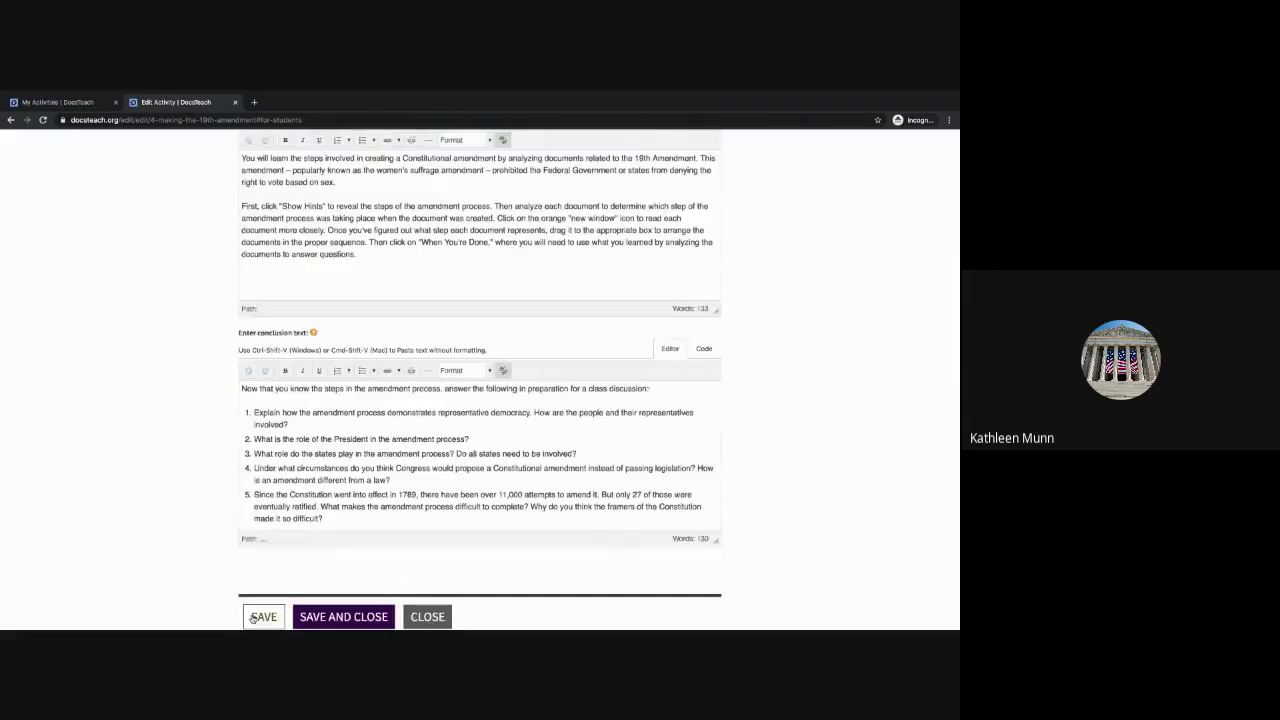
click(253, 618)
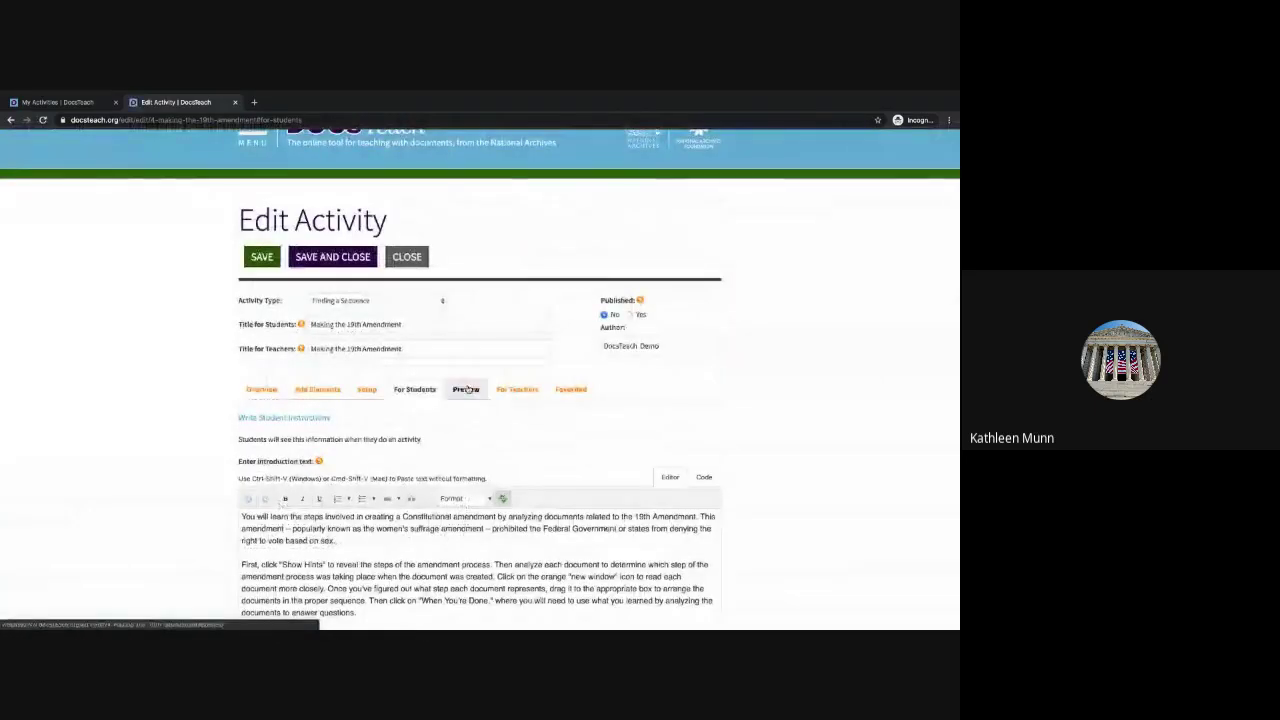
- Generate a new activity snapshot with the updated documents and save the activity
click(466, 389)
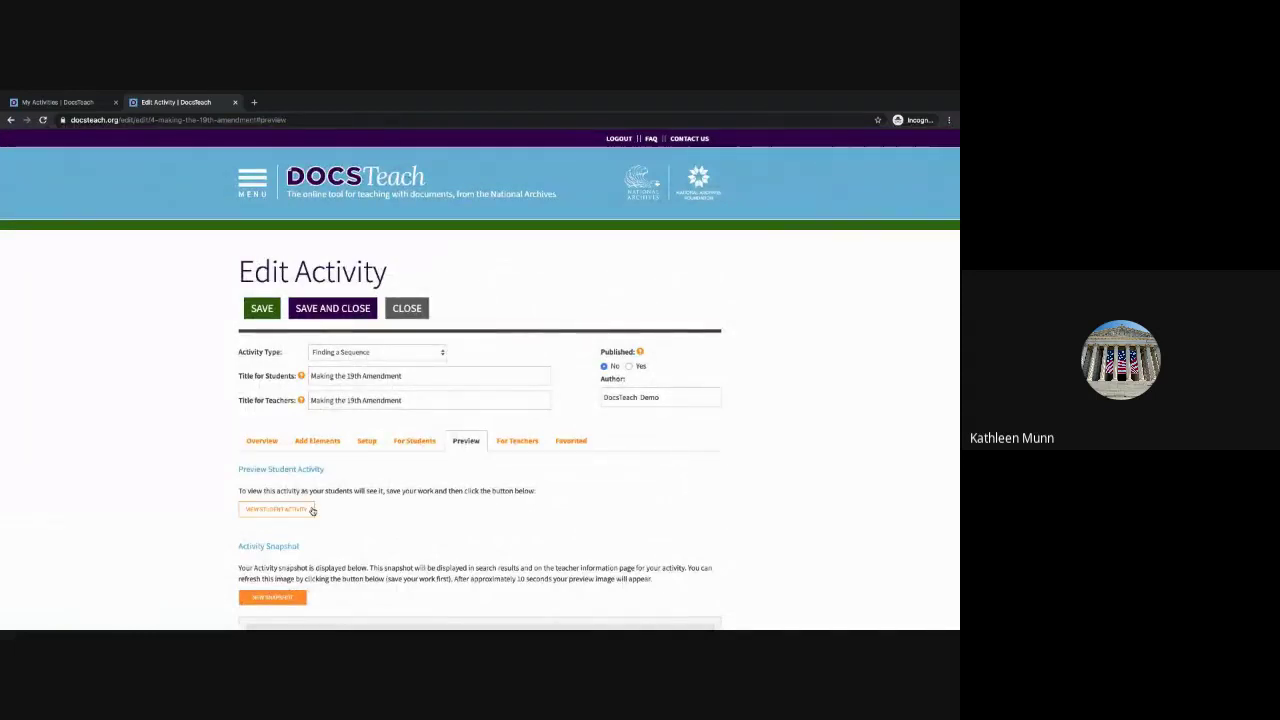
scroll(312, 560, down, 2)
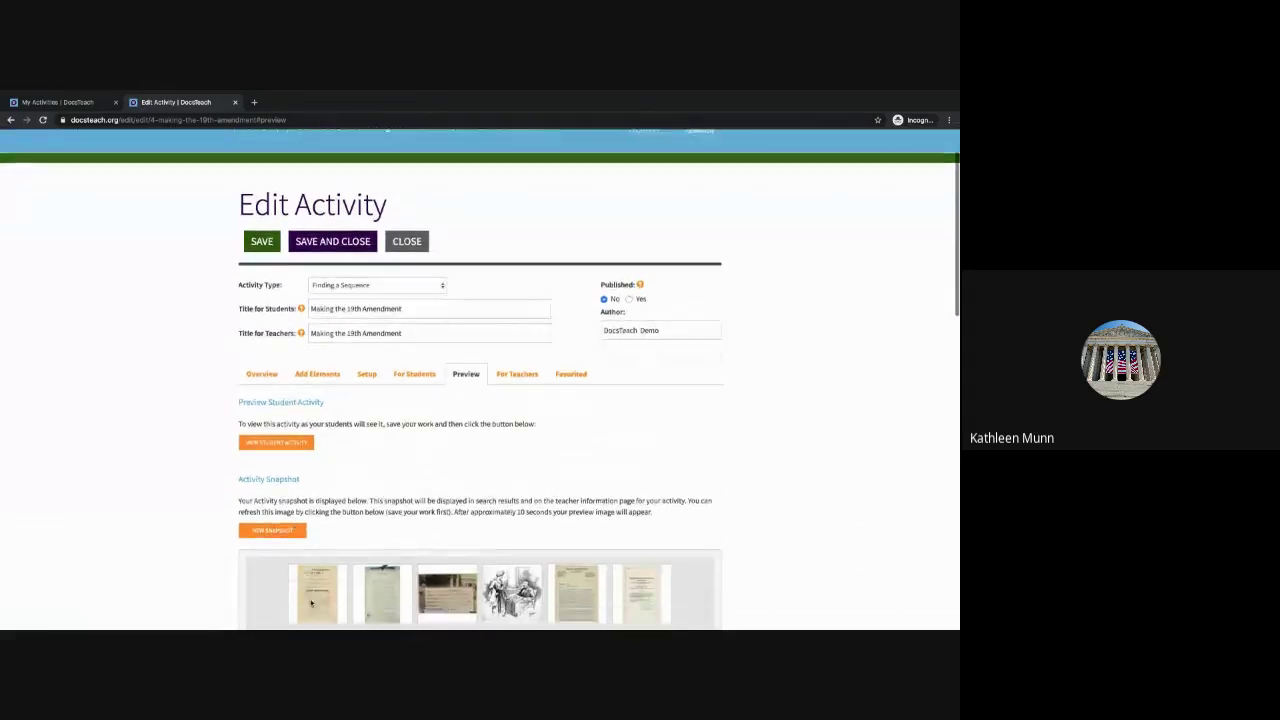
scroll(311, 603, down, 3)
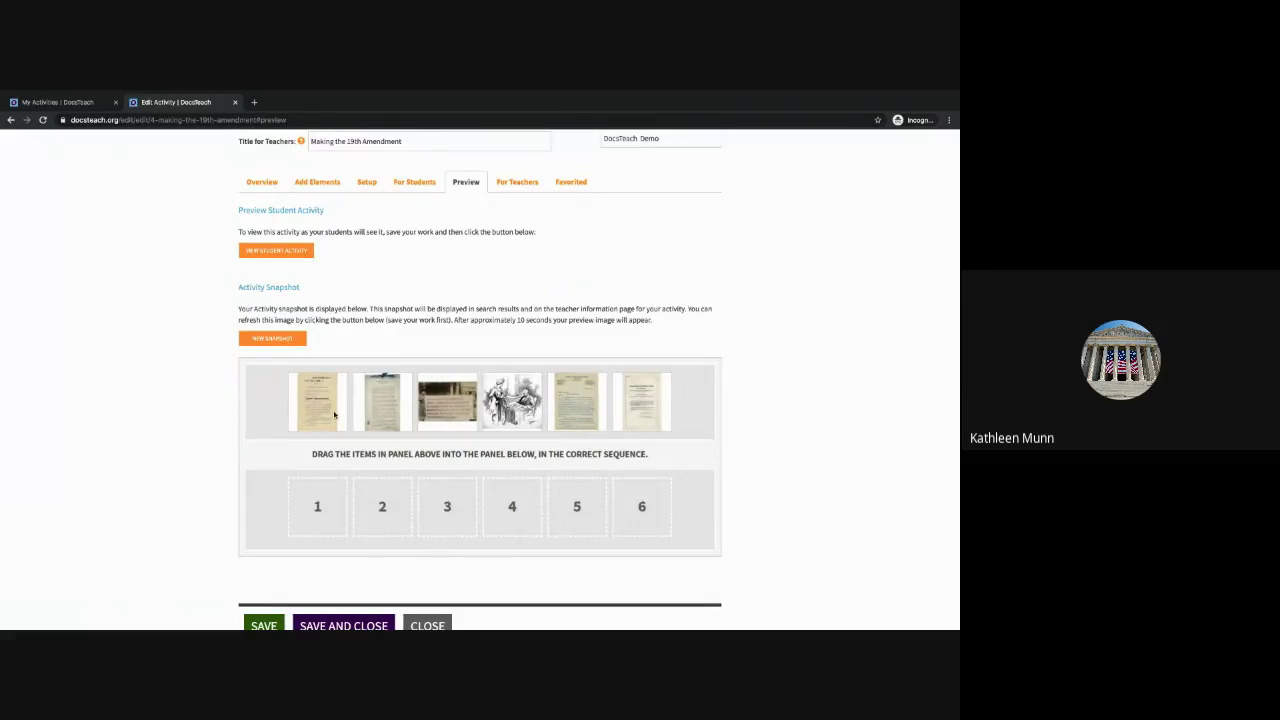
click(284, 339)
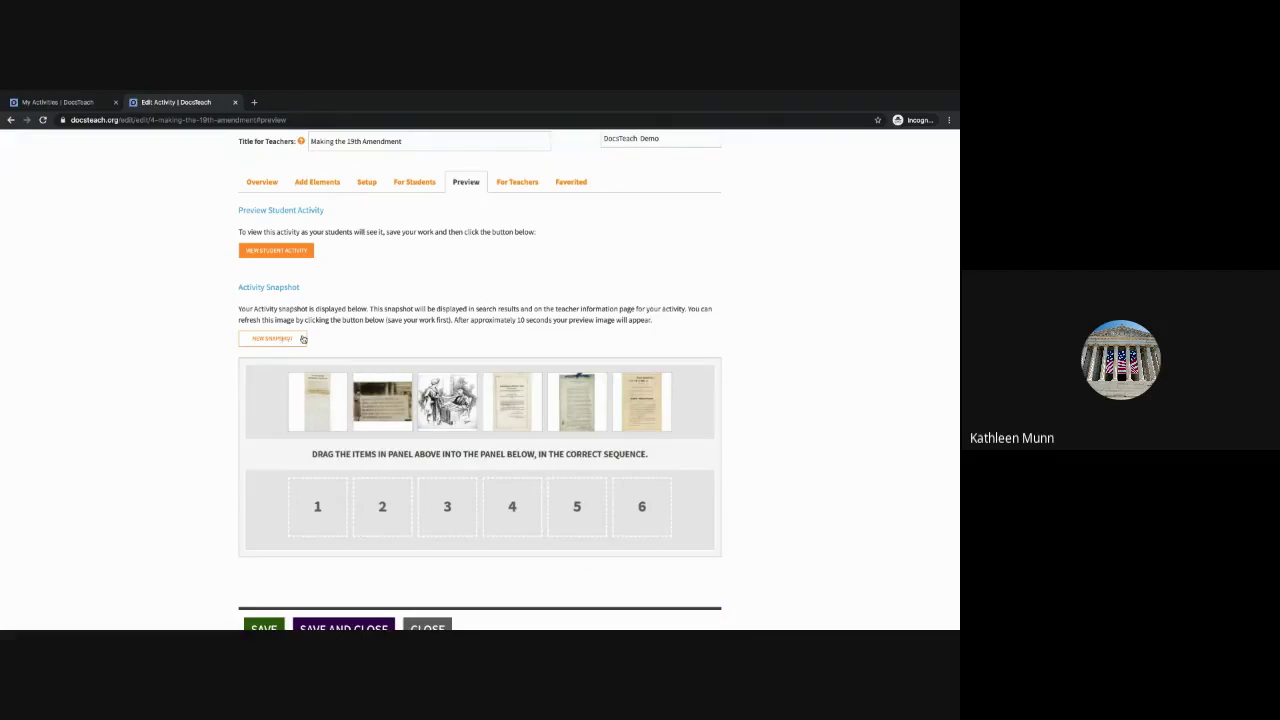
scroll(335, 428, down, 2)
click(257, 570)
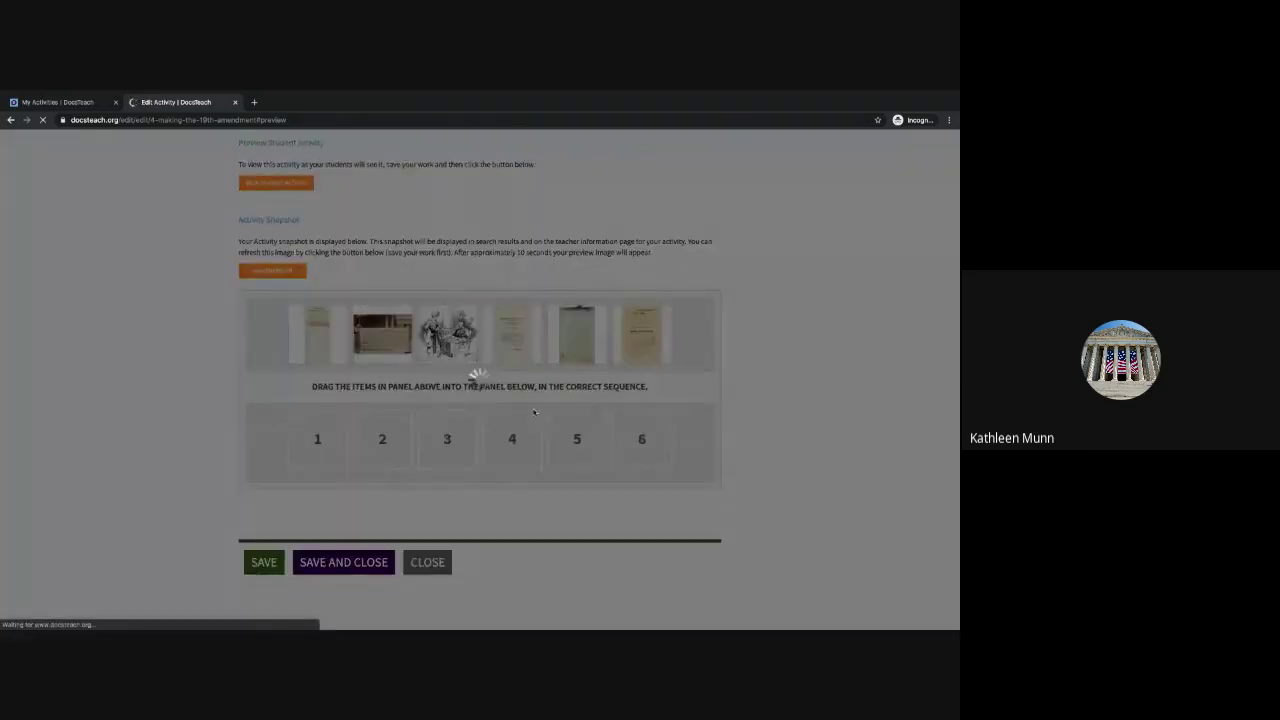
scroll(534, 412, up, 1)
scroll(534, 412, up, 2)
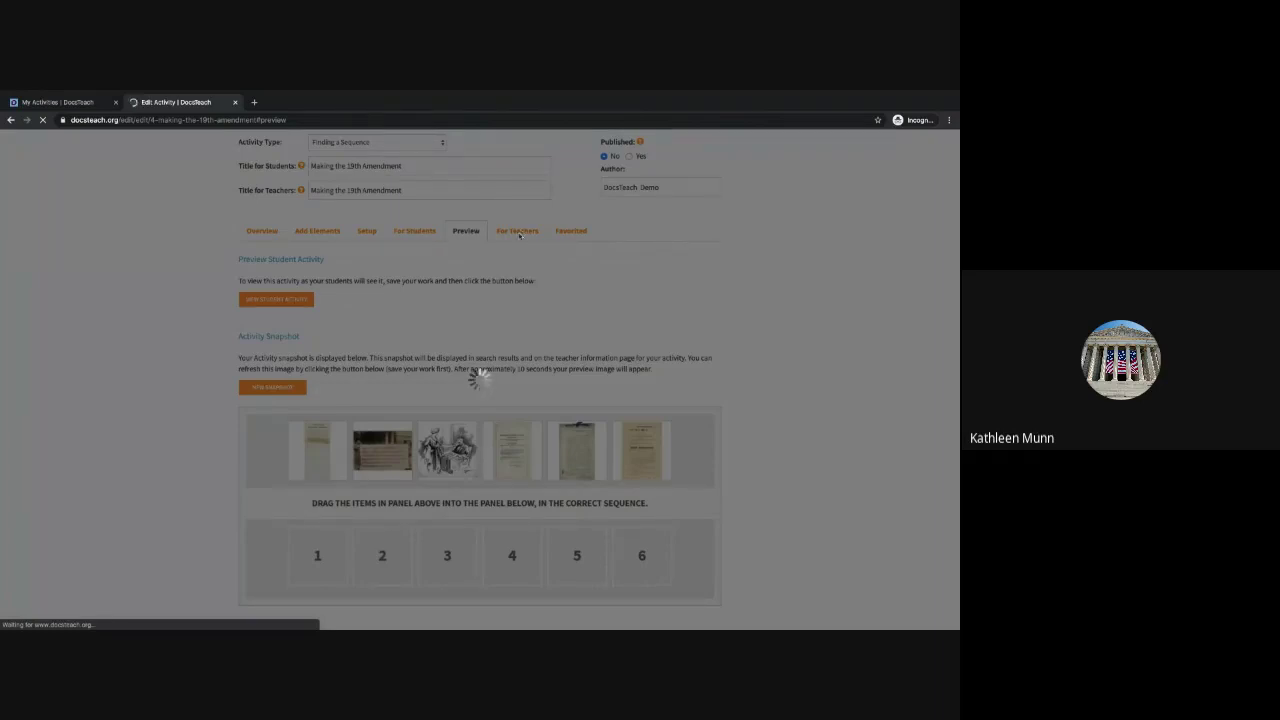
scroll(517, 229, up, 2)
scroll(517, 225, up, 2)
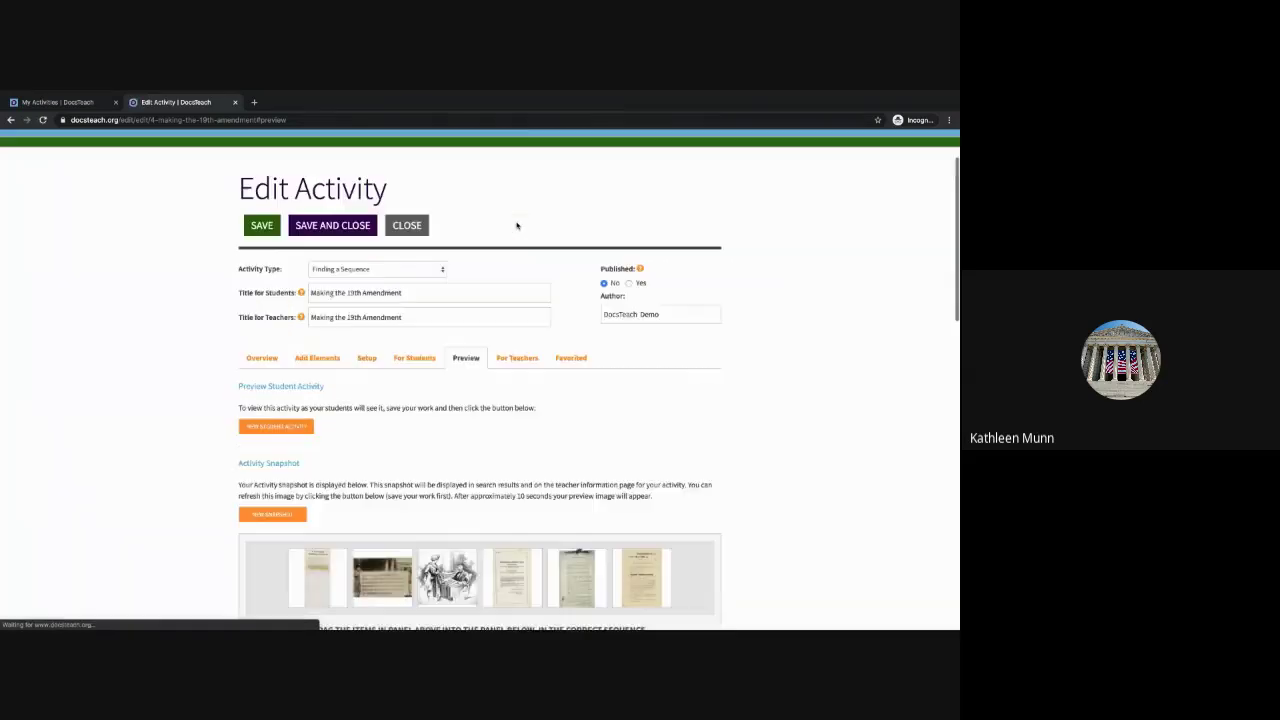
- Review the teacher-facing summary, instructions and classification fields of the activity, then save and close it
click(518, 368)
scroll(461, 515, down, 1)
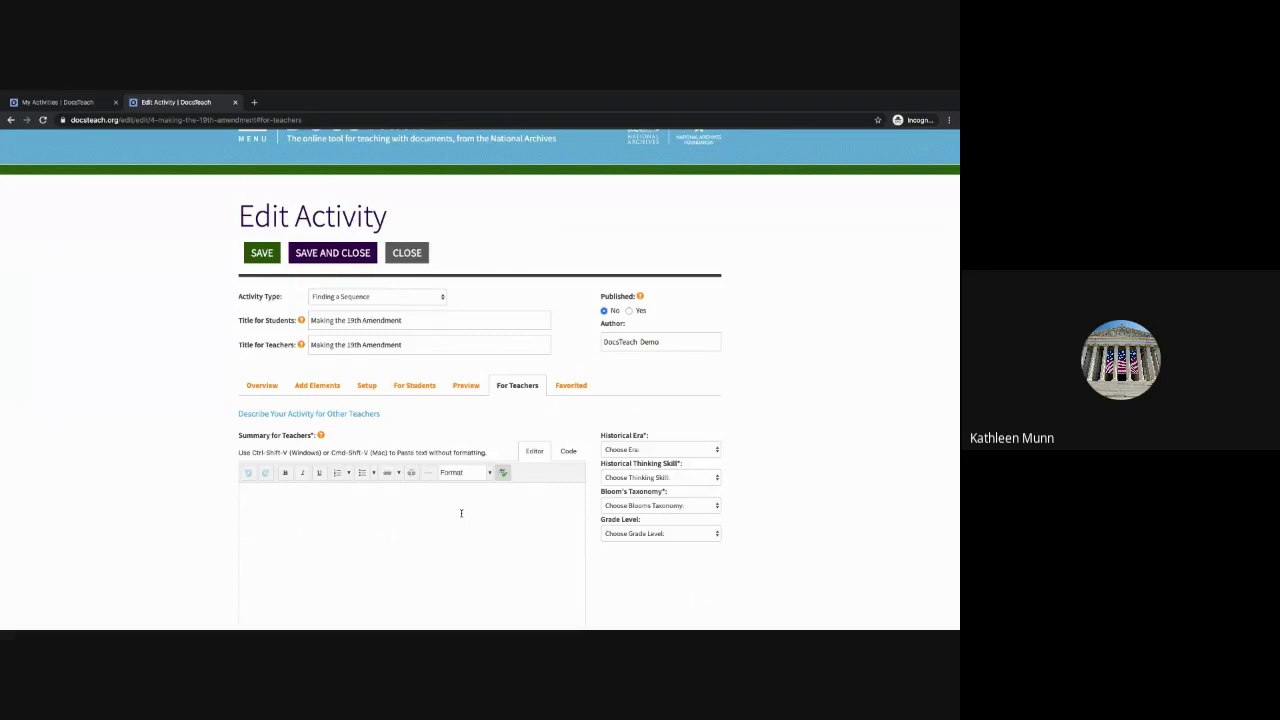
scroll(461, 513, down, 1)
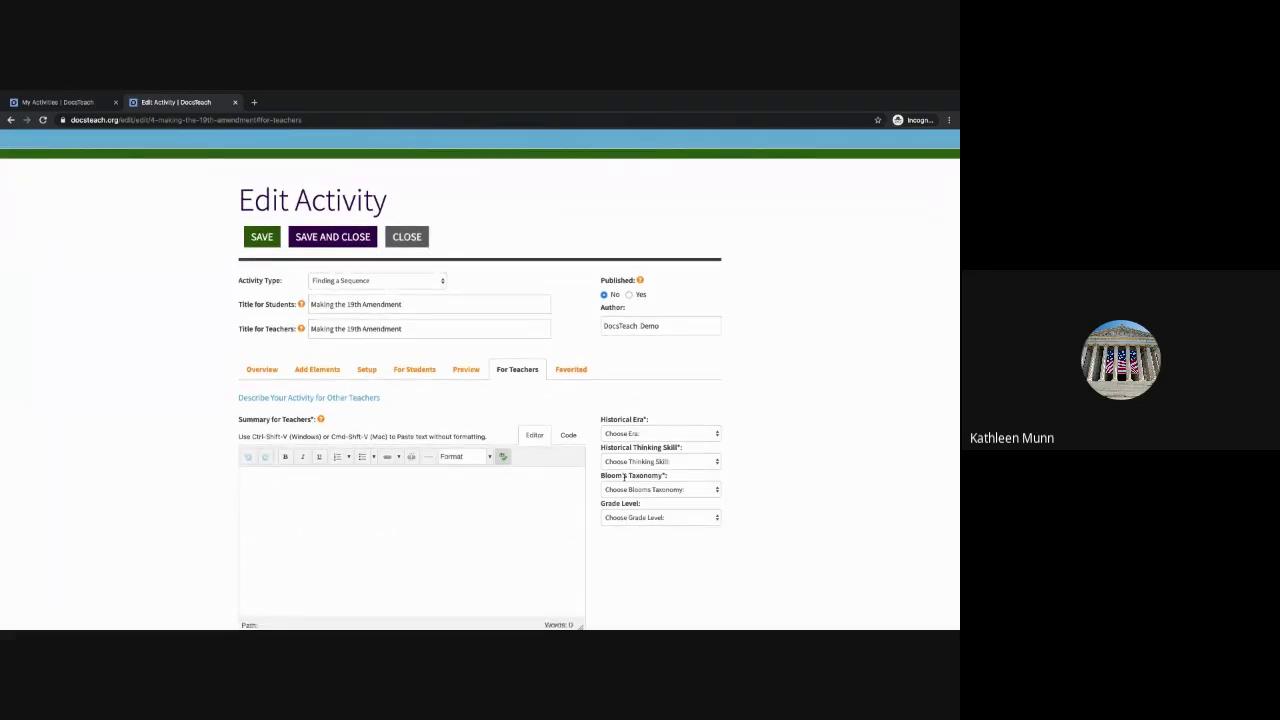
scroll(633, 517, down, 3)
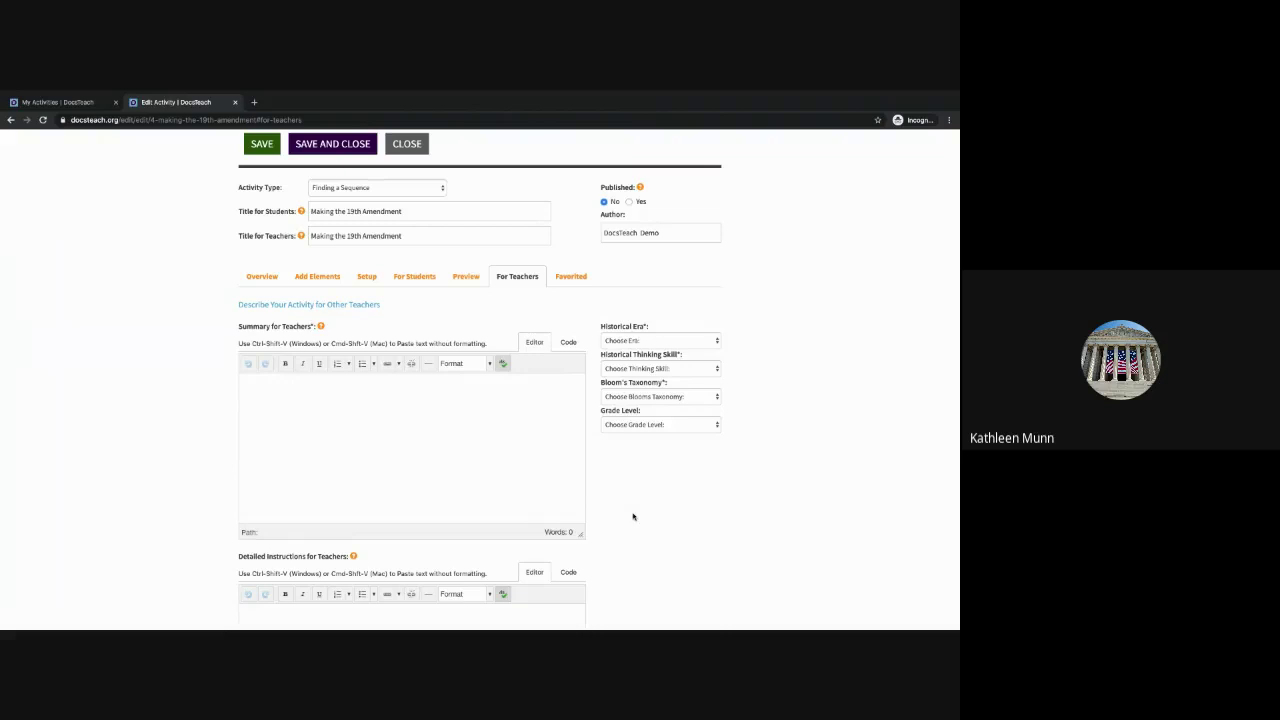
scroll(633, 517, up, 2)
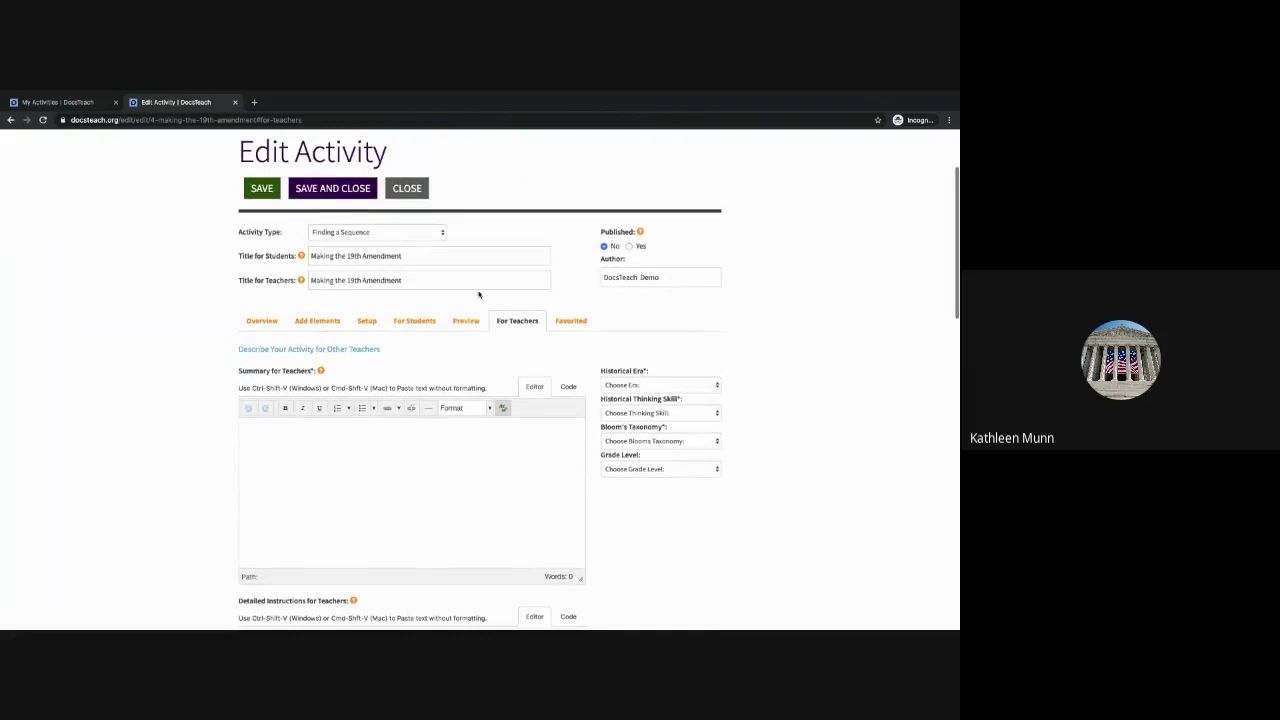
click(371, 196)
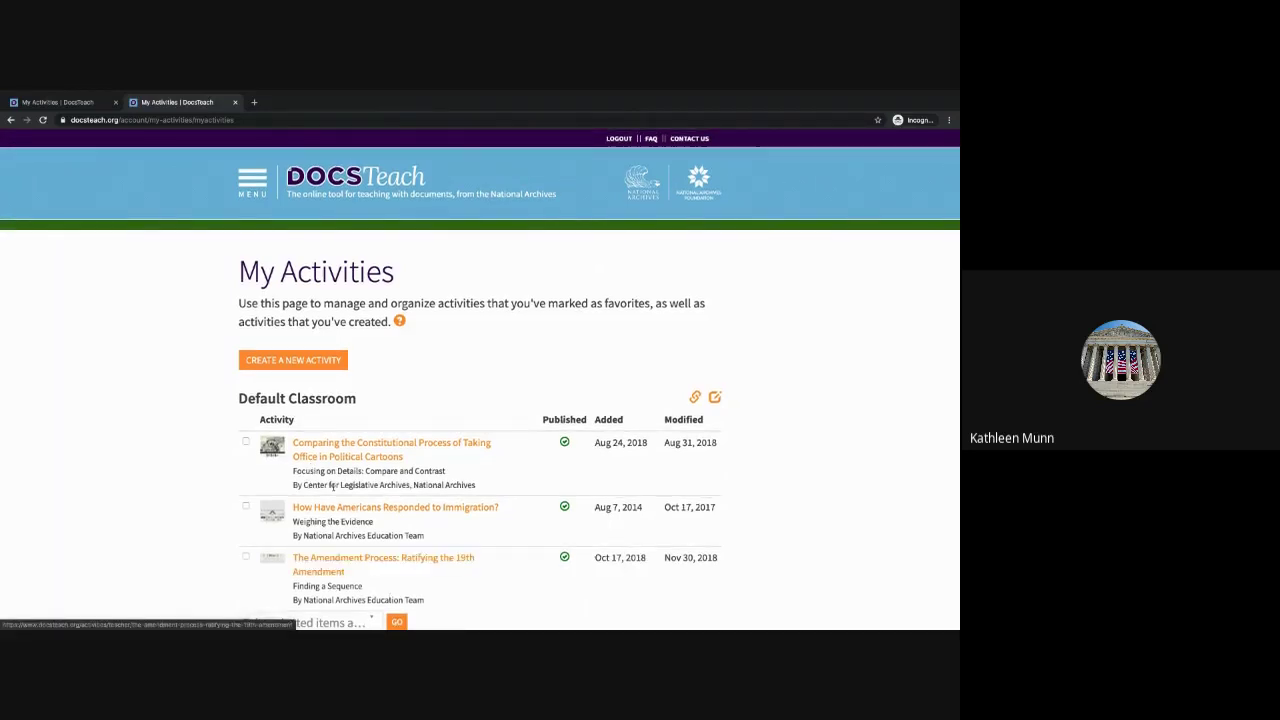
- Open My Documents from the account pages and examine the saved documents in the 26th Amendment folder
click(252, 182)
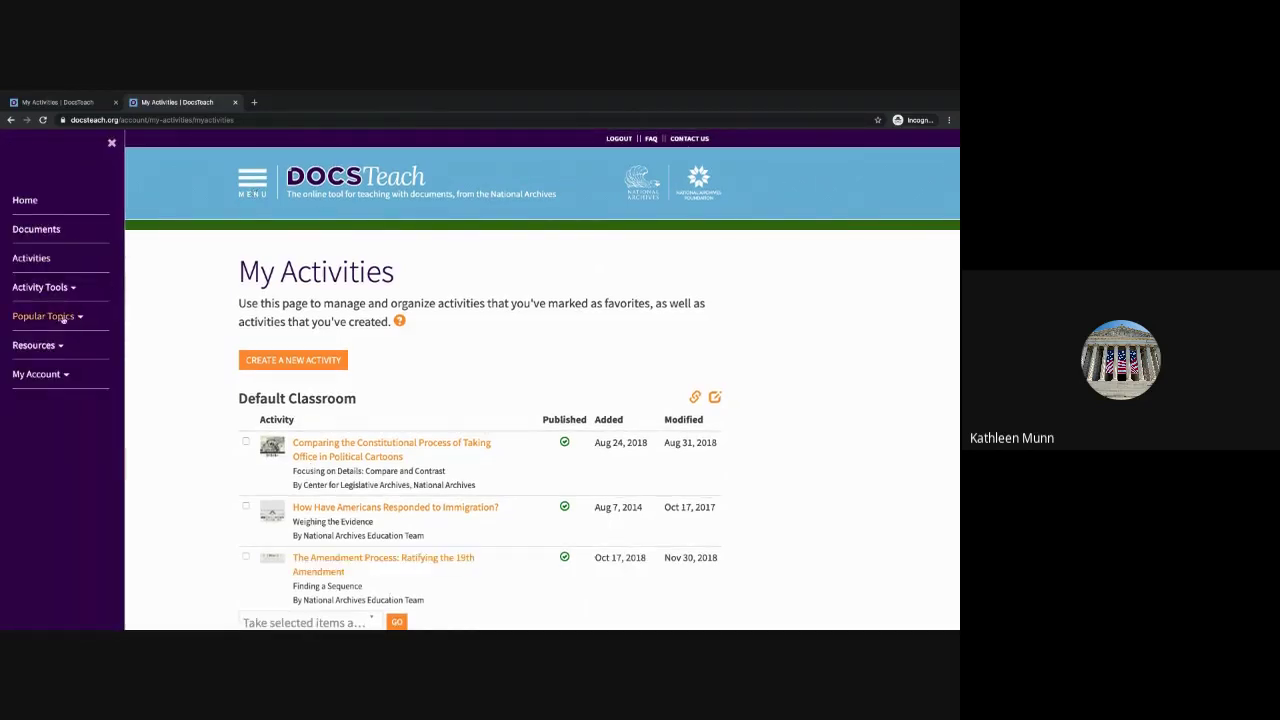
click(36, 374)
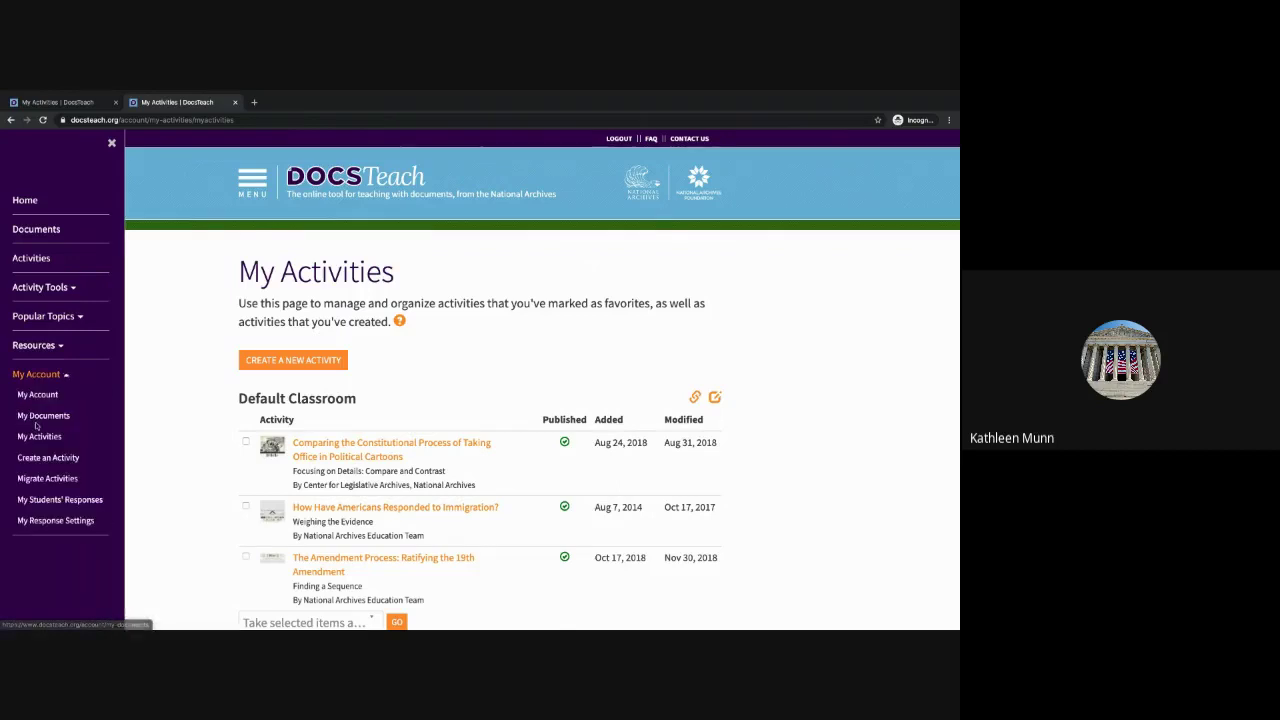
click(43, 418)
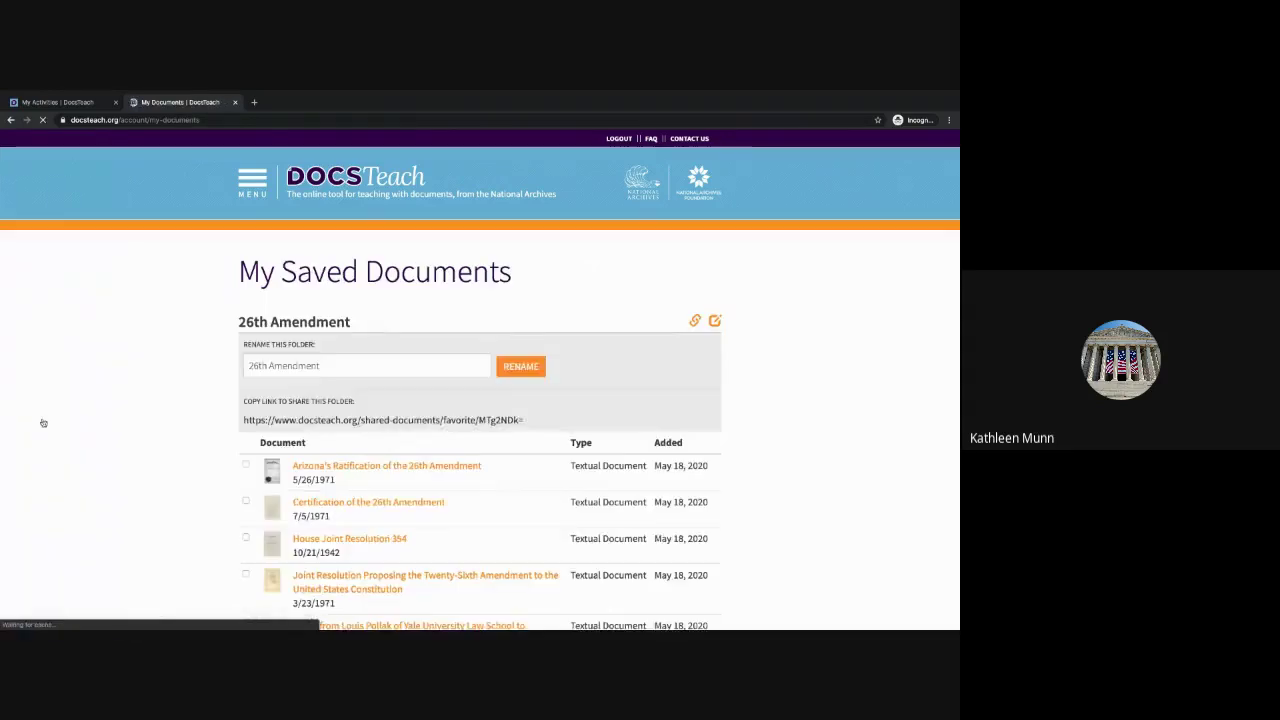
scroll(331, 421, down, 1)
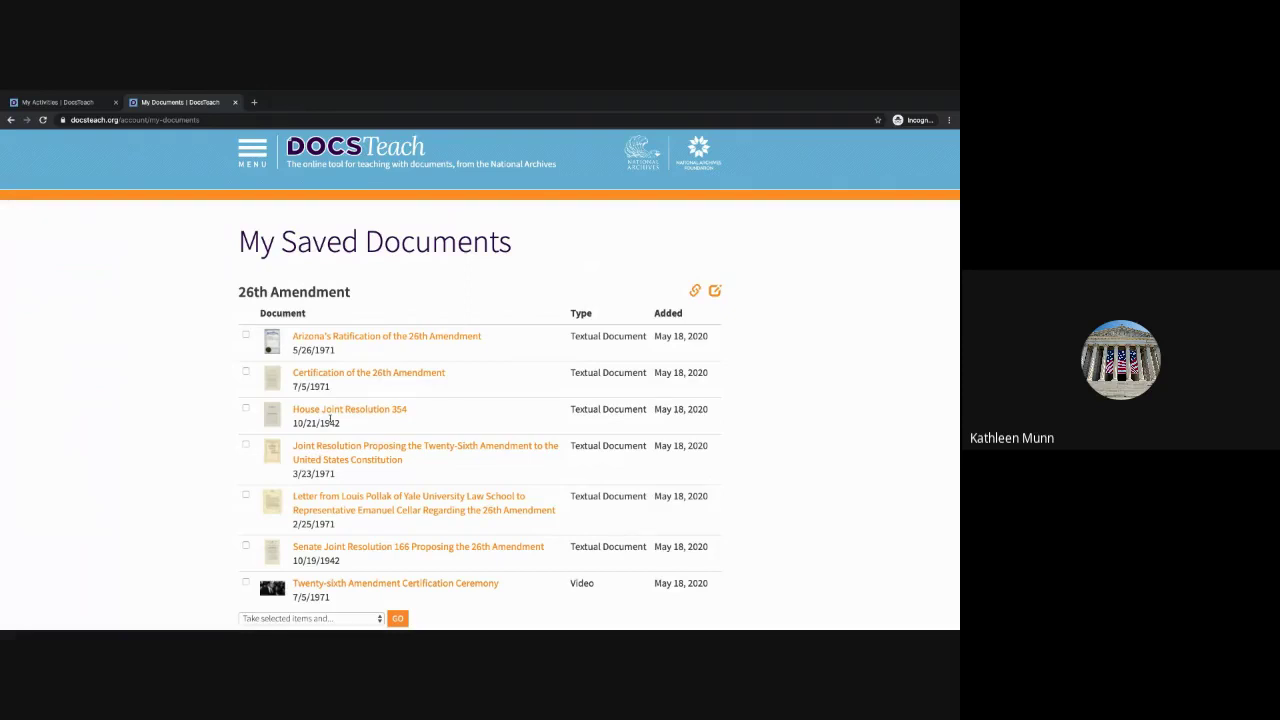
scroll(330, 420, down, 1)
scroll(330, 418, up, 2)
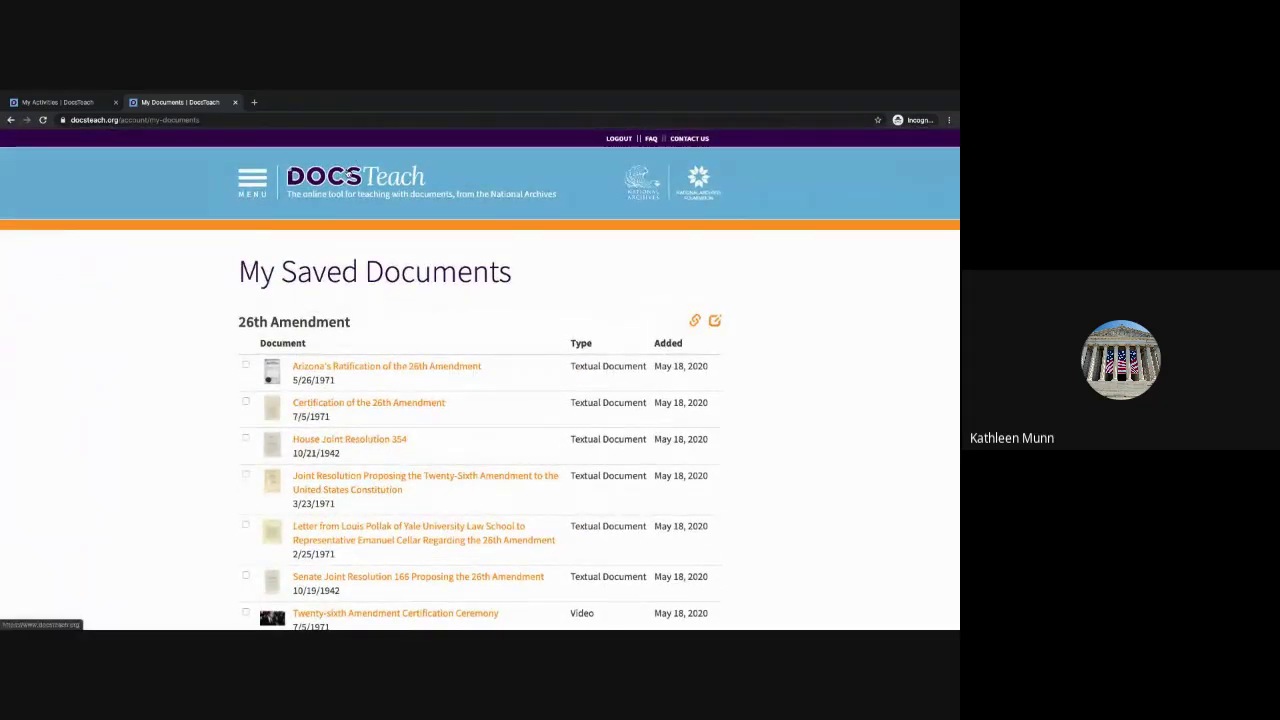
- Open "How Have Americans Responded to Immigration?" from My Activities and review its document list and activity details
click(252, 180)
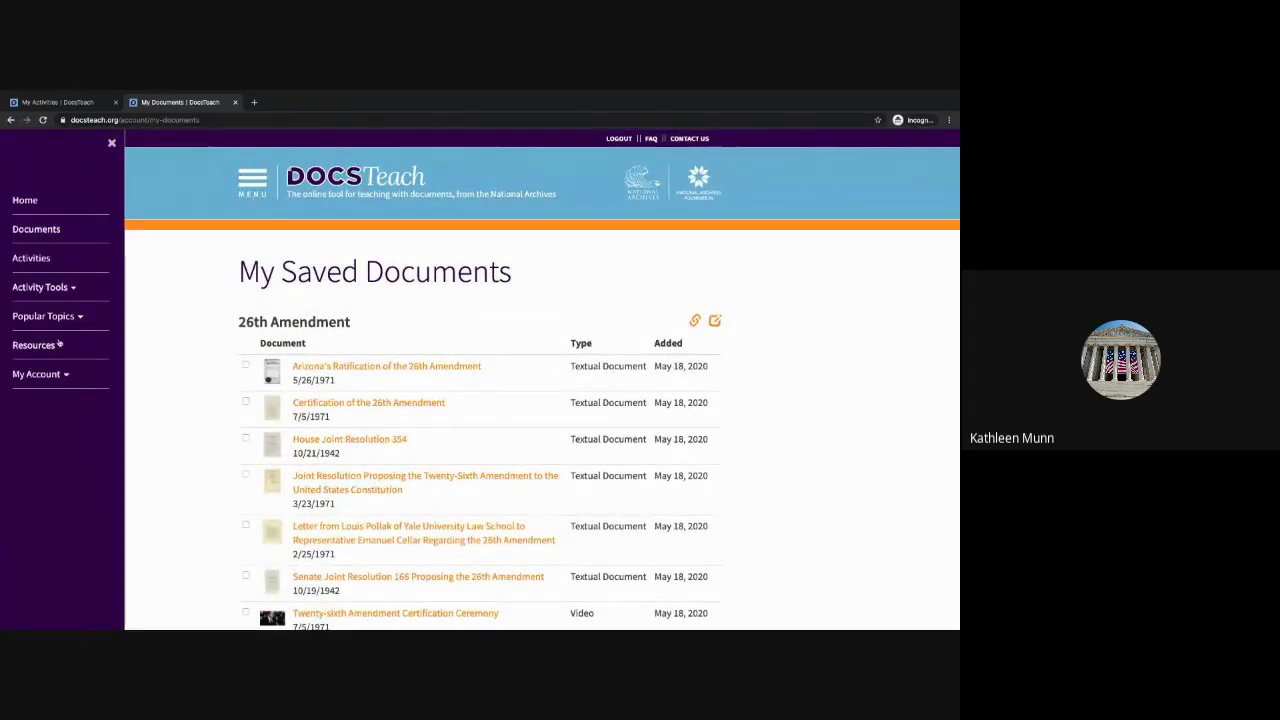
click(52, 373)
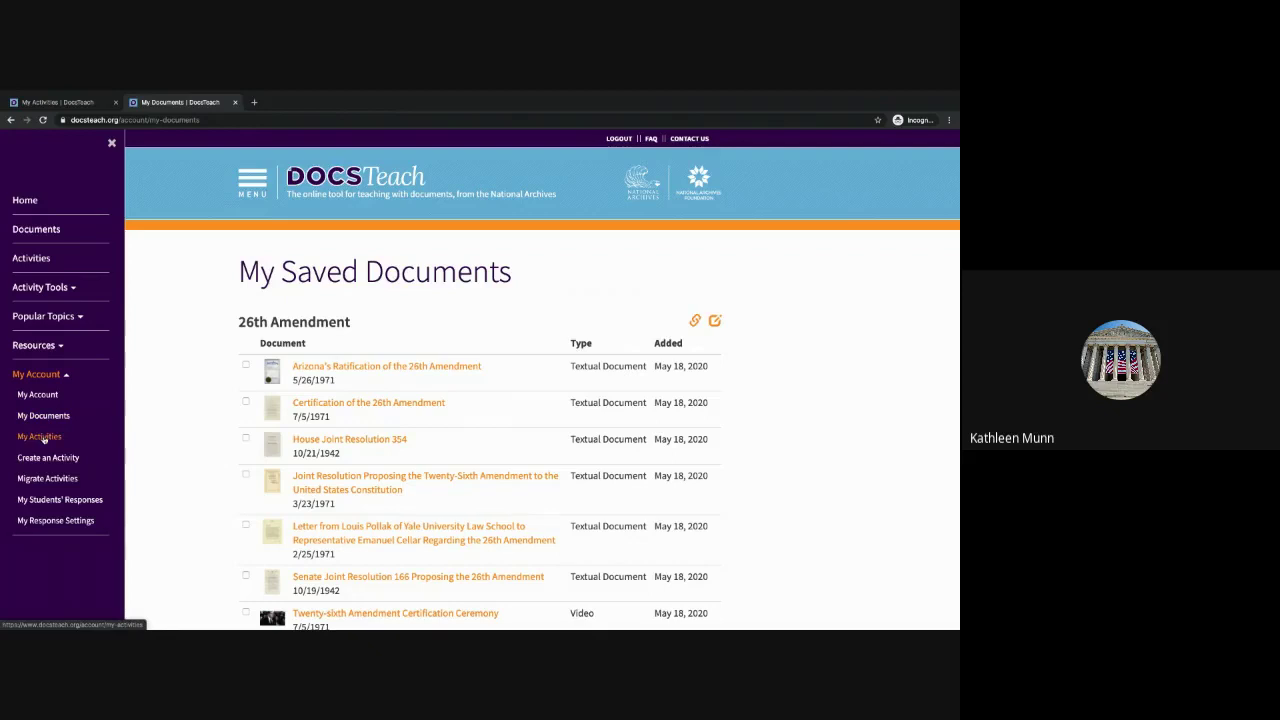
click(43, 438)
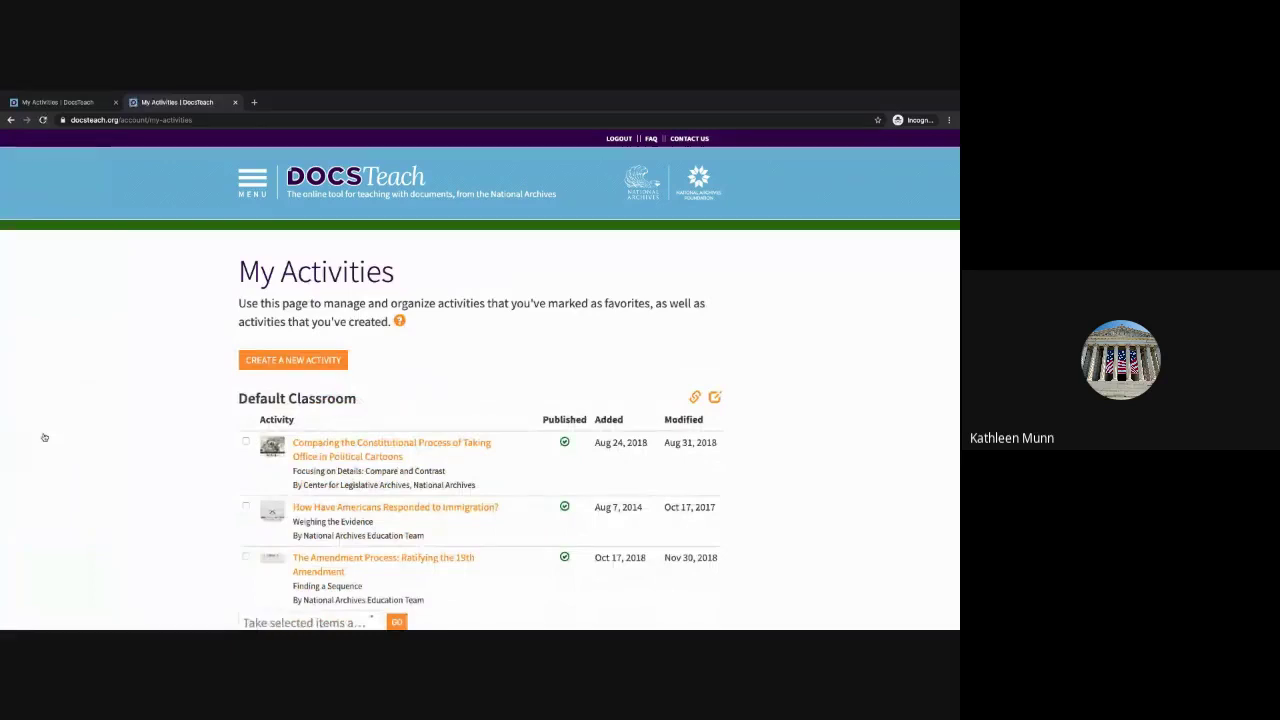
click(415, 508)
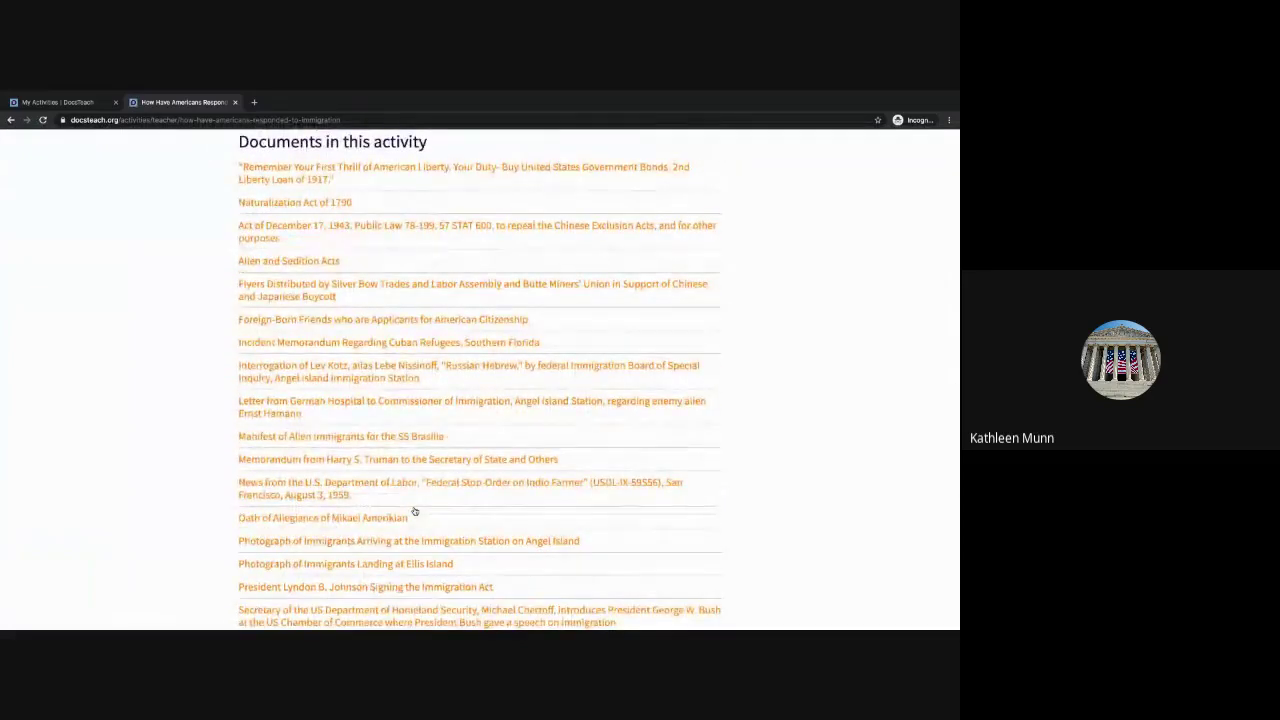
scroll(414, 511, down, 3)
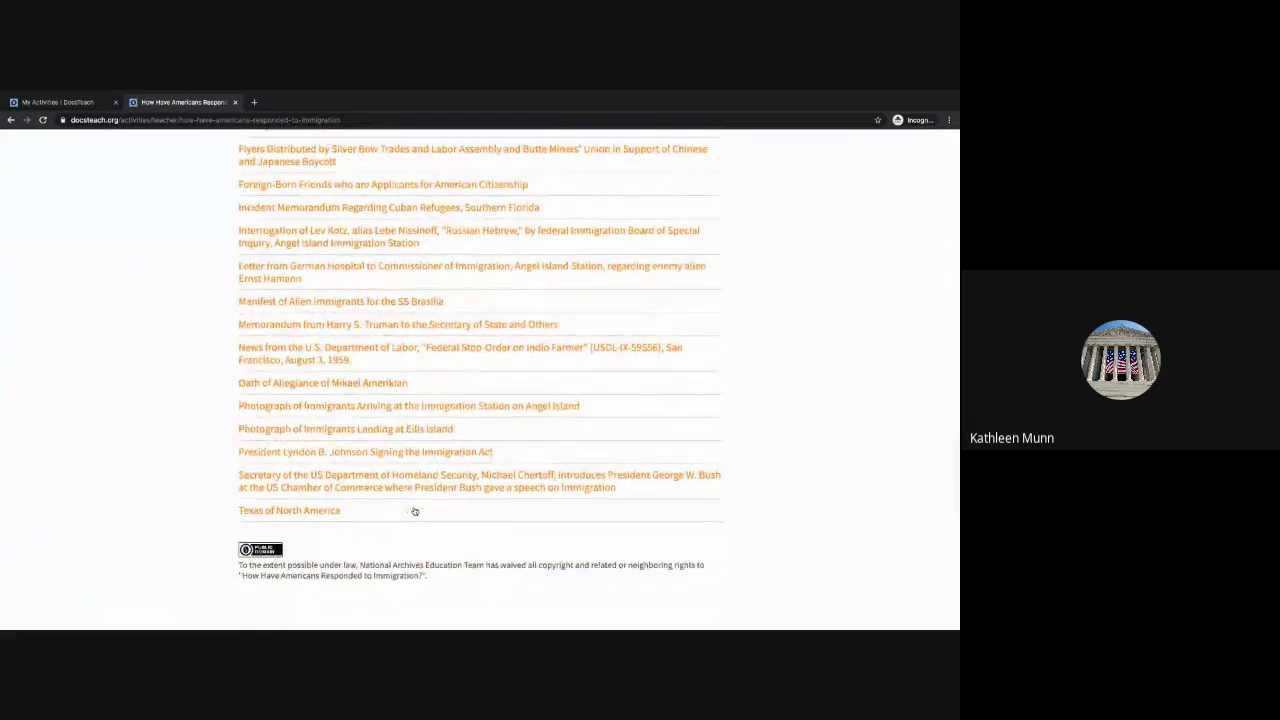
scroll(414, 511, up, 15)
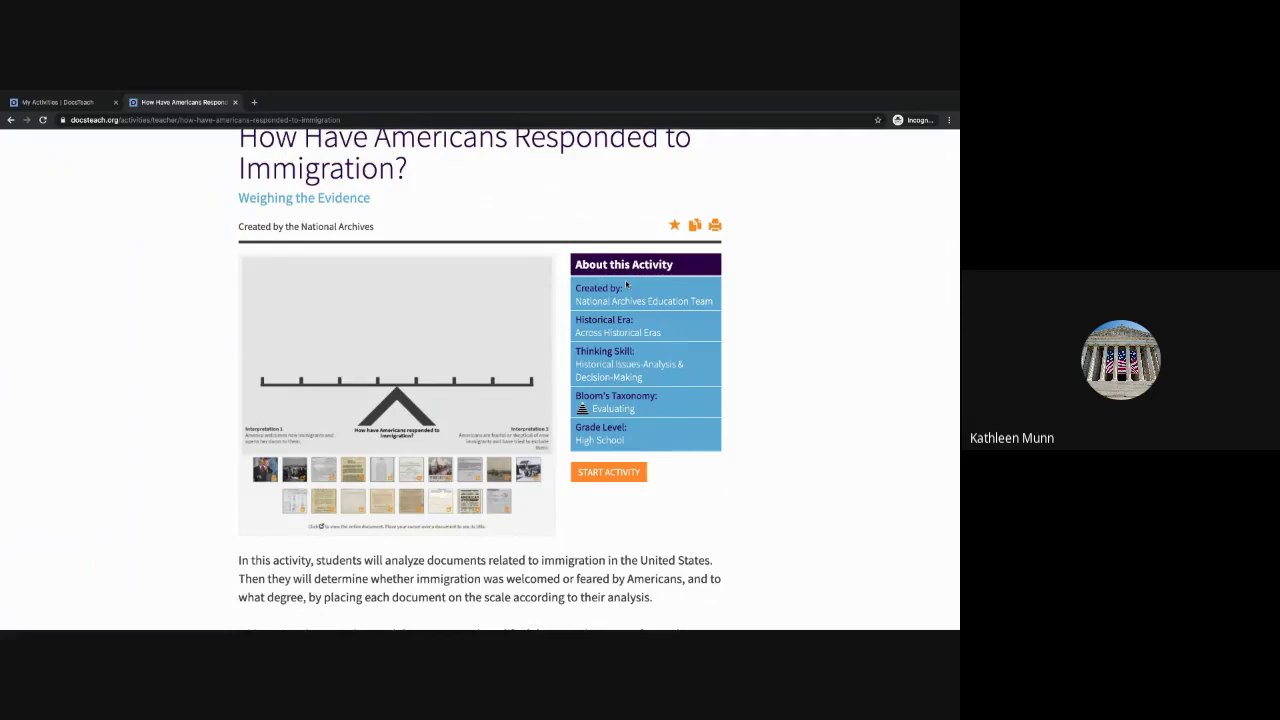
scroll(583, 255, up, 3)
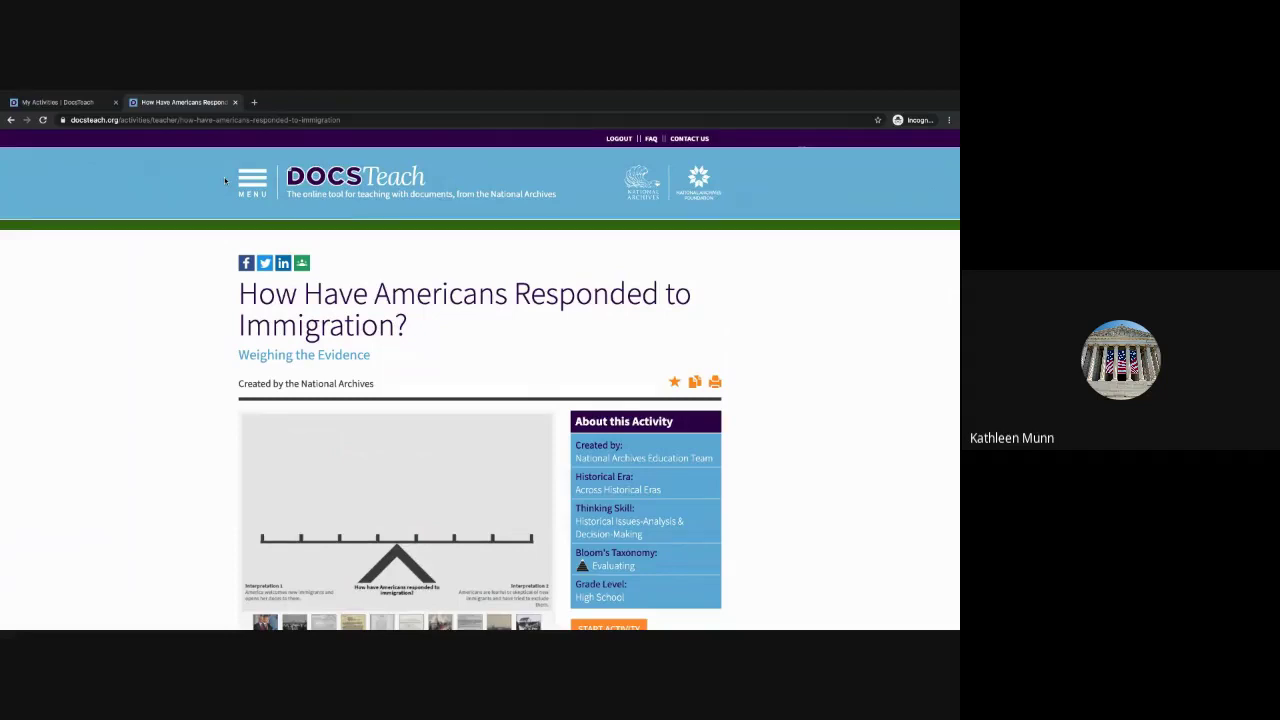
- Open "Comparing the Constitutional Process of Taking Office in Political Cartoons" from My Activities and start its student version
click(255, 192)
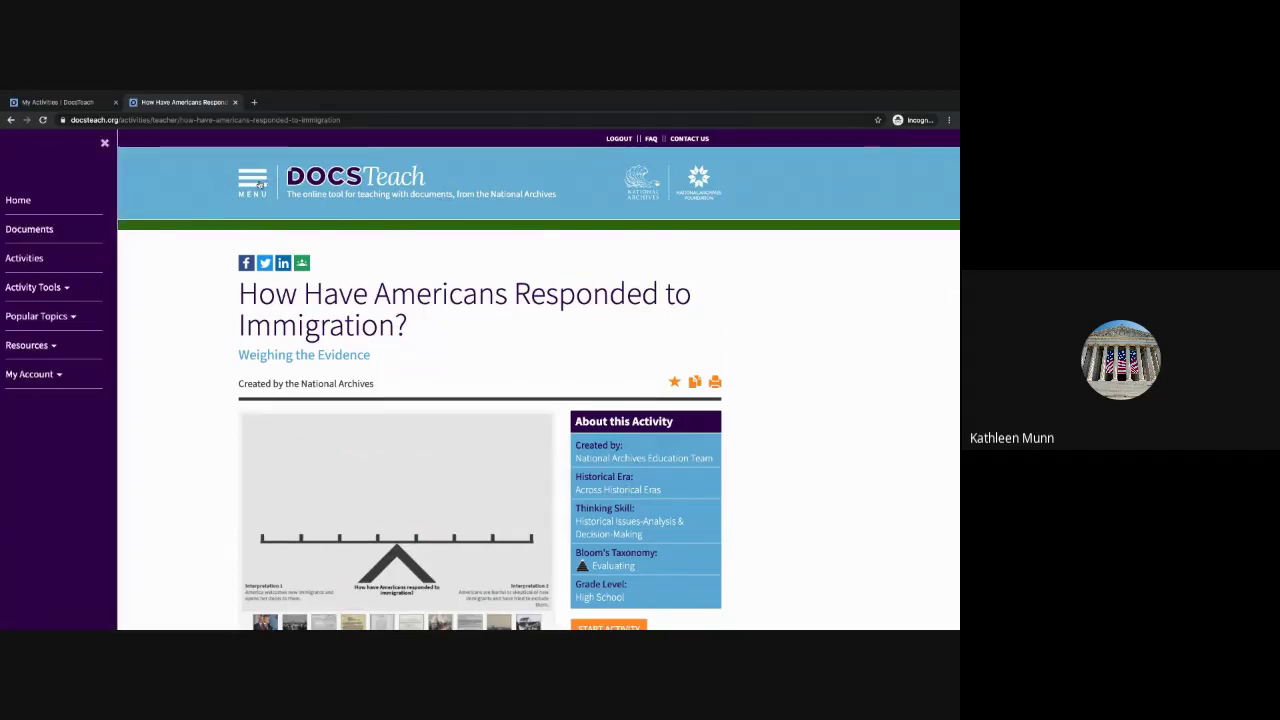
click(47, 376)
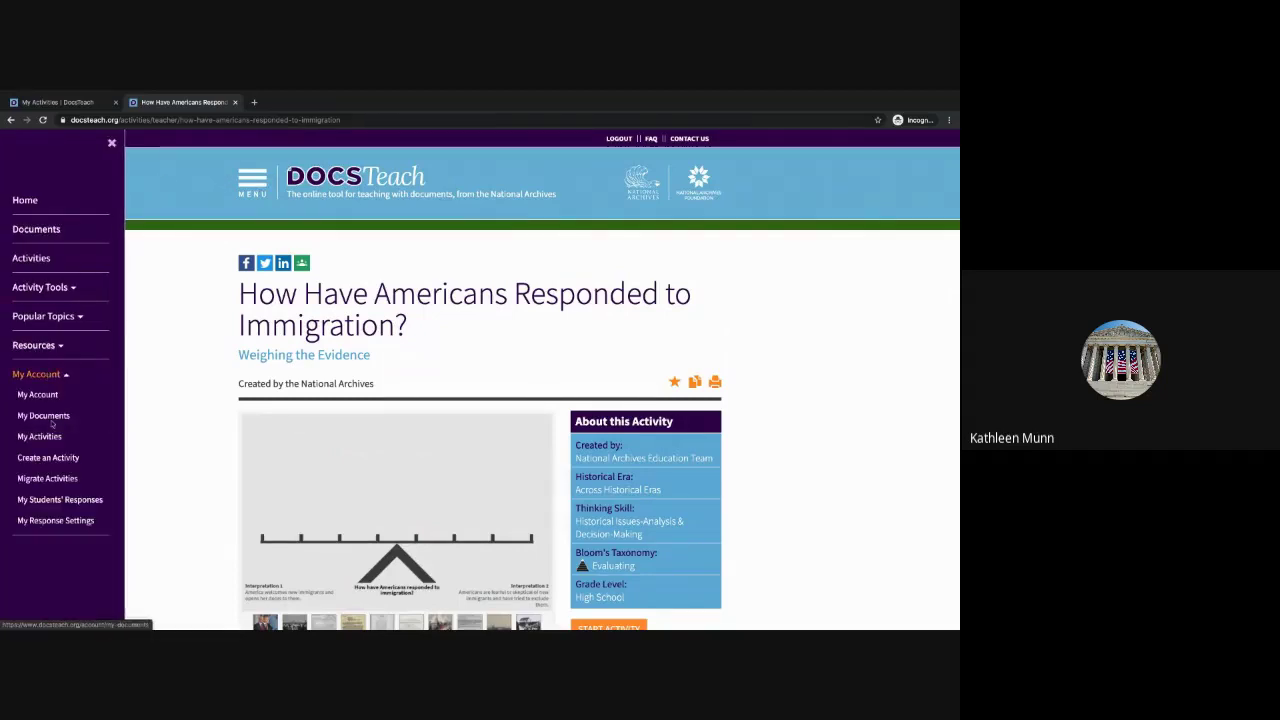
click(42, 438)
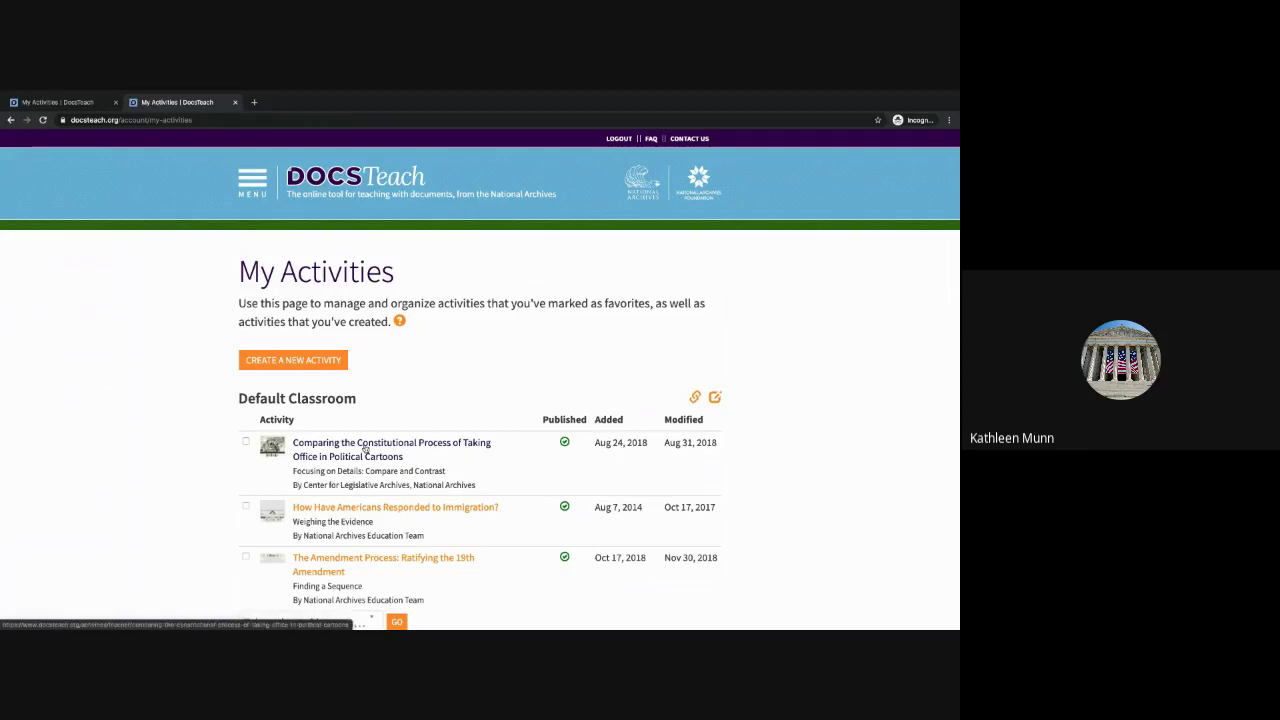
click(366, 449)
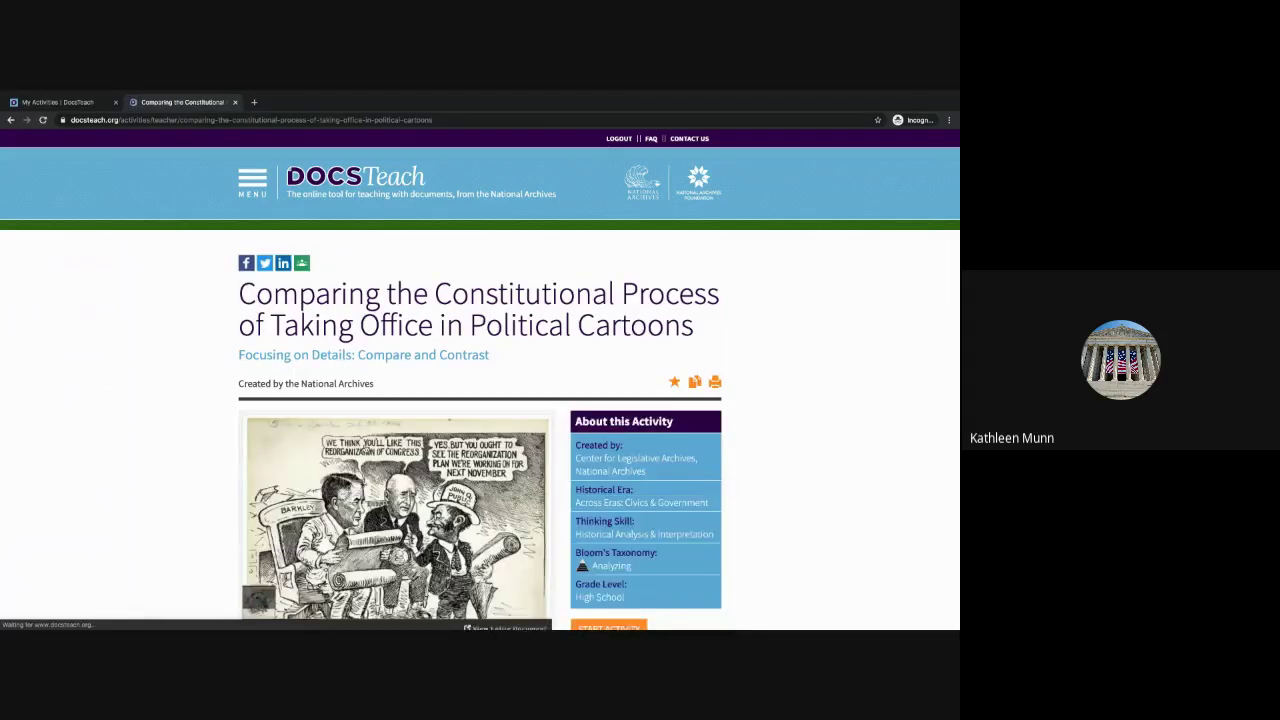
scroll(600, 500, down, 2)
click(621, 534)
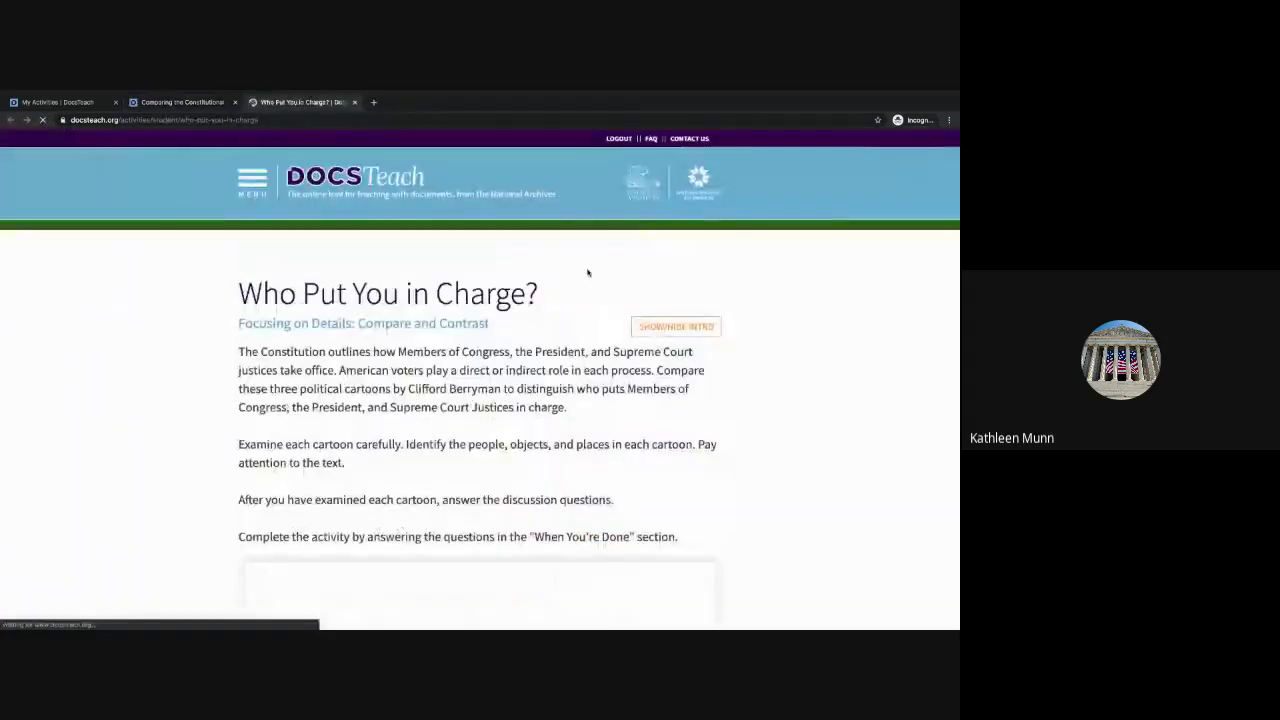
- Examine the introduction, cartoons, discussion questions and Constitution reference links in the "Who Put You in Charge?" student activity
scroll(522, 405, down, 2)
scroll(522, 405, down, 1)
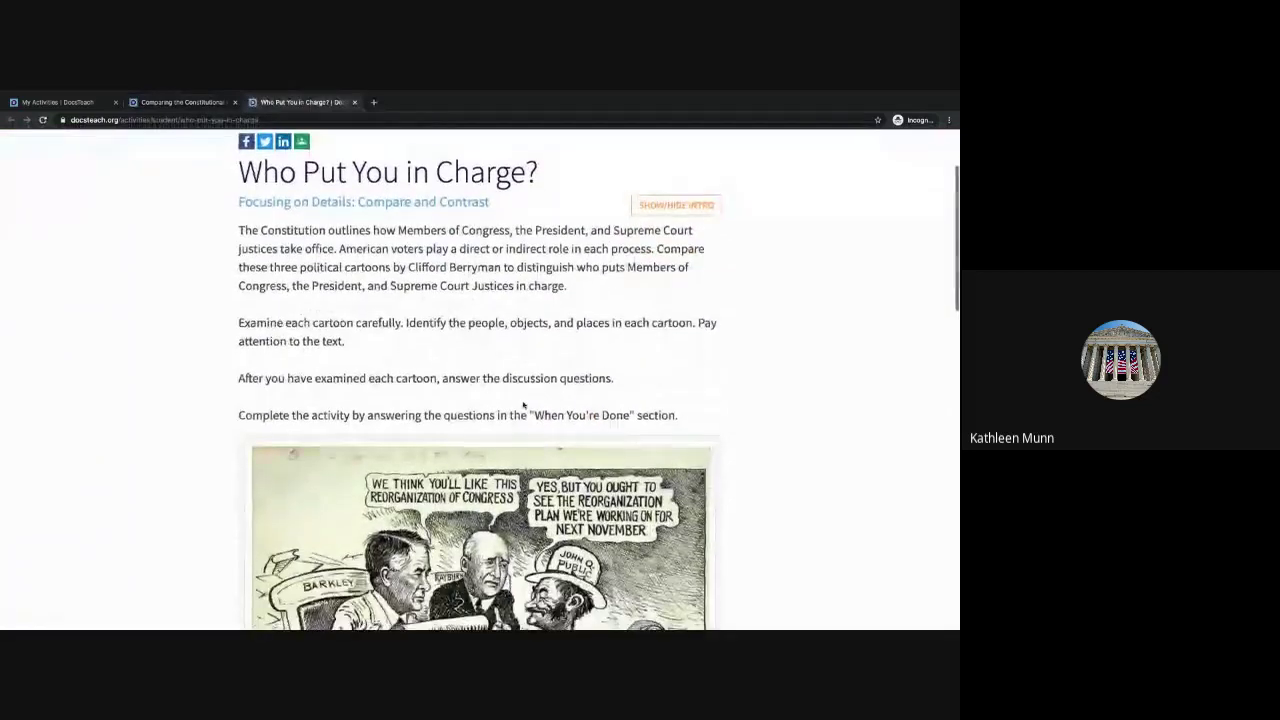
scroll(522, 405, down, 2)
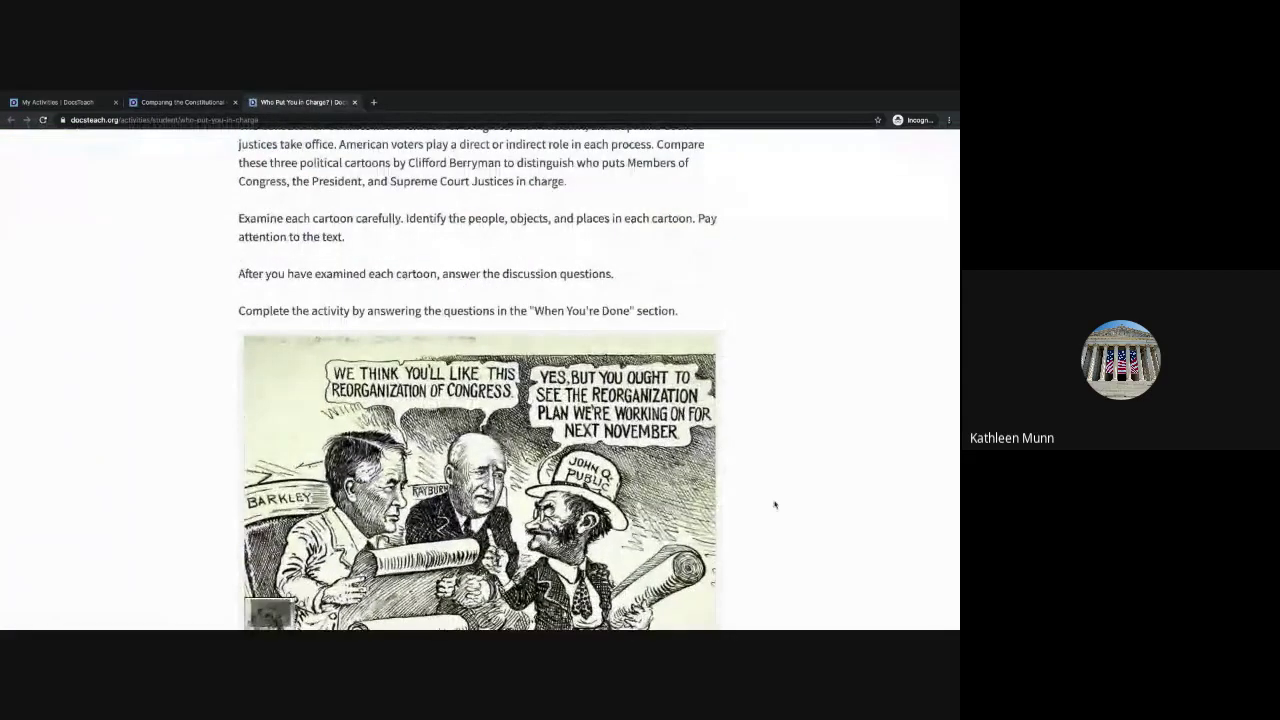
scroll(774, 505, down, 4)
scroll(774, 505, down, 3)
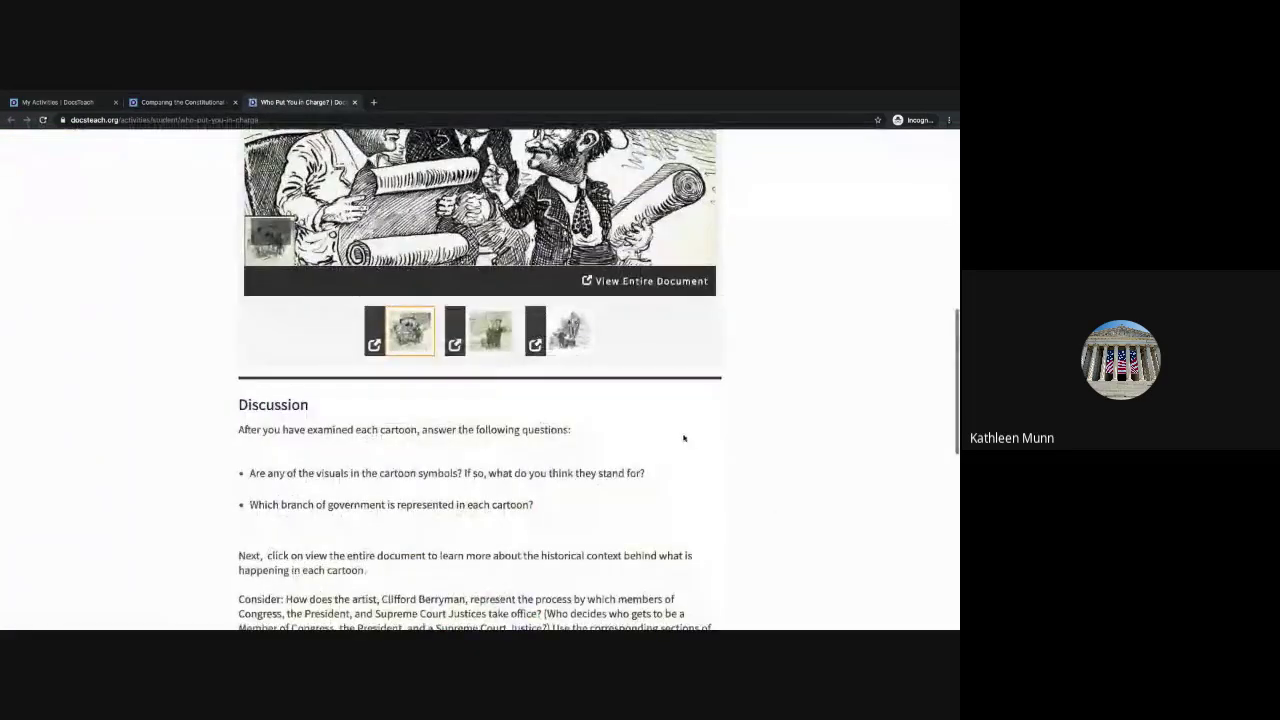
scroll(683, 437, down, 2)
scroll(683, 437, down, 1)
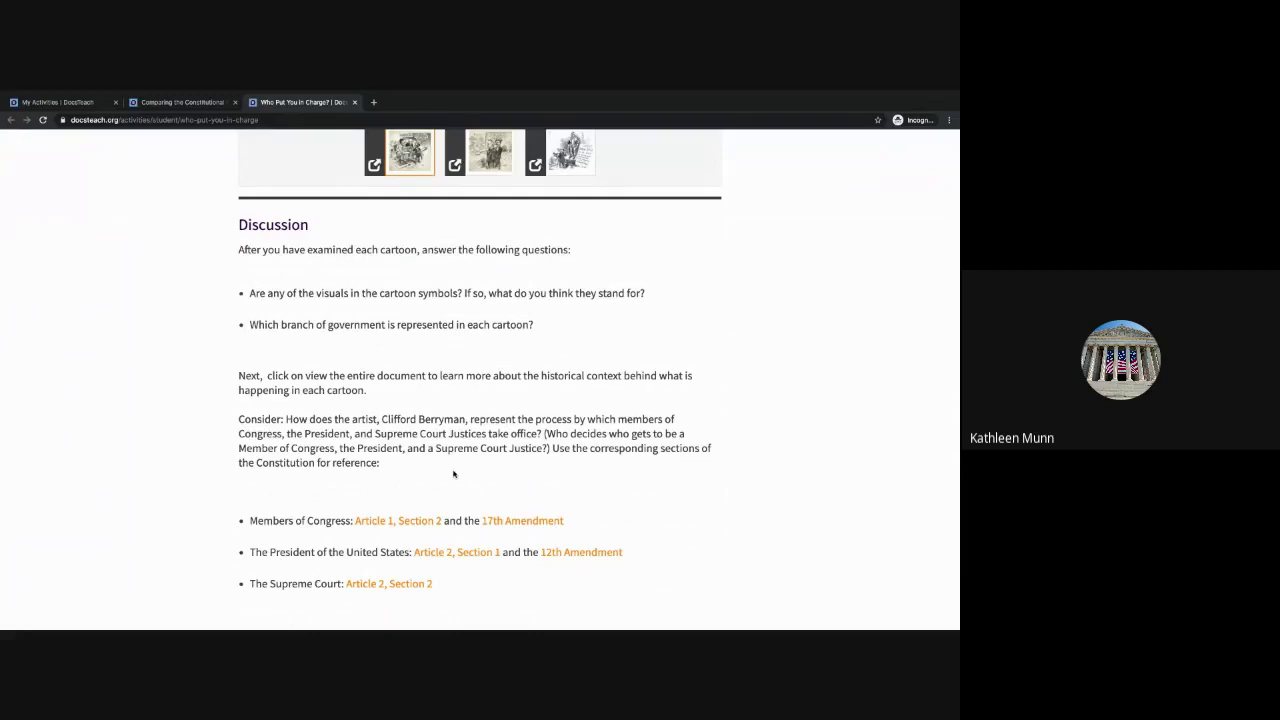
scroll(453, 474, down, 3)
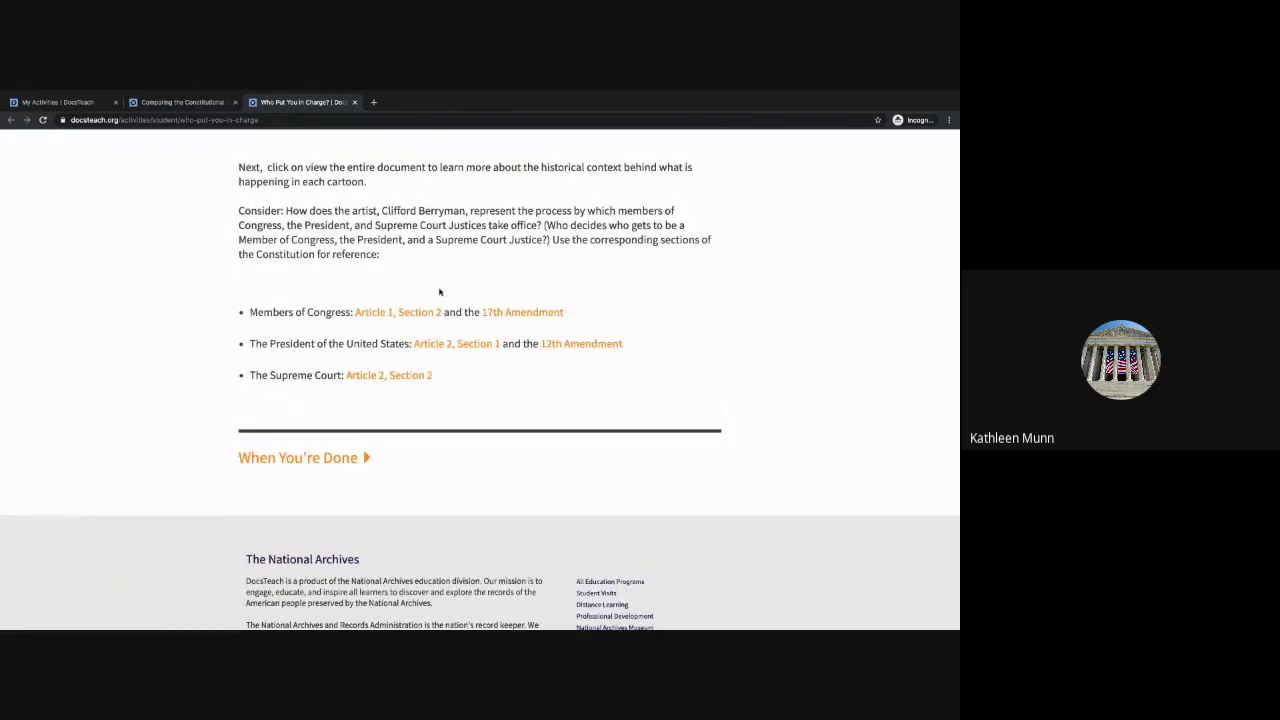
scroll(439, 291, up, 1)
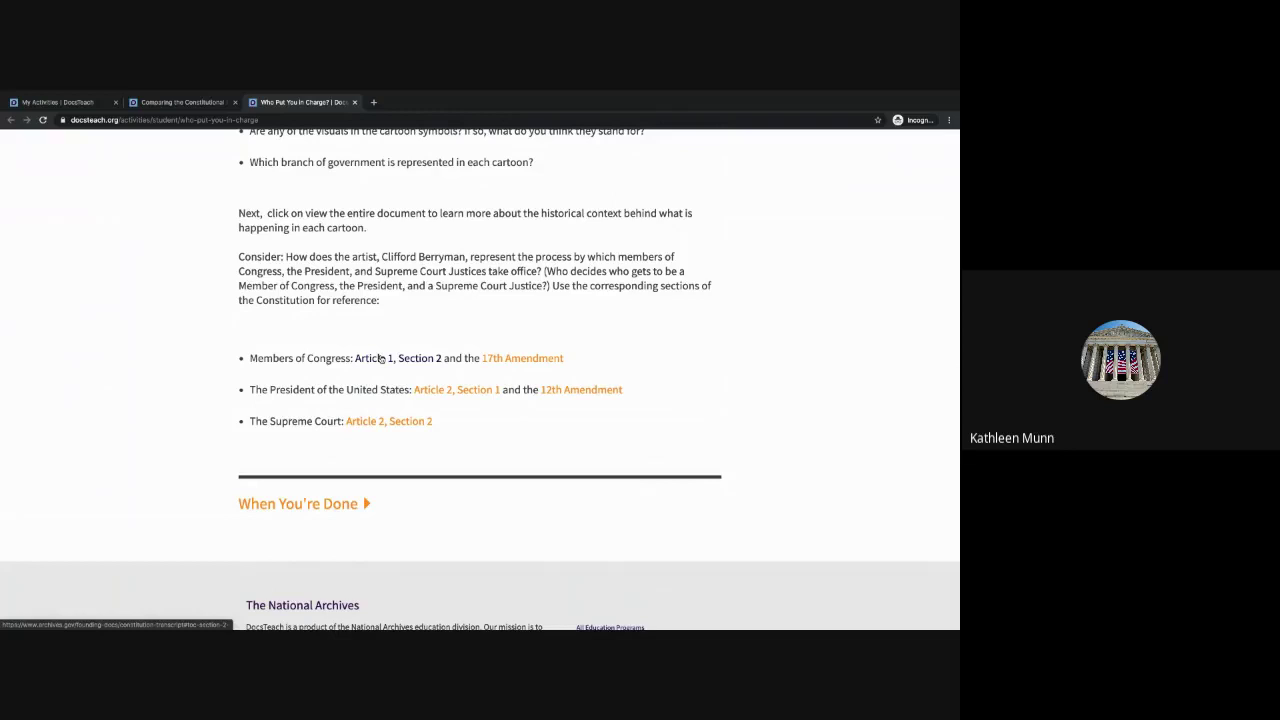
- Take a closer look at the first cartoon and examine the "When You're Done" questions and response form
scroll(380, 358, up, 6)
scroll(480, 300, up, 1)
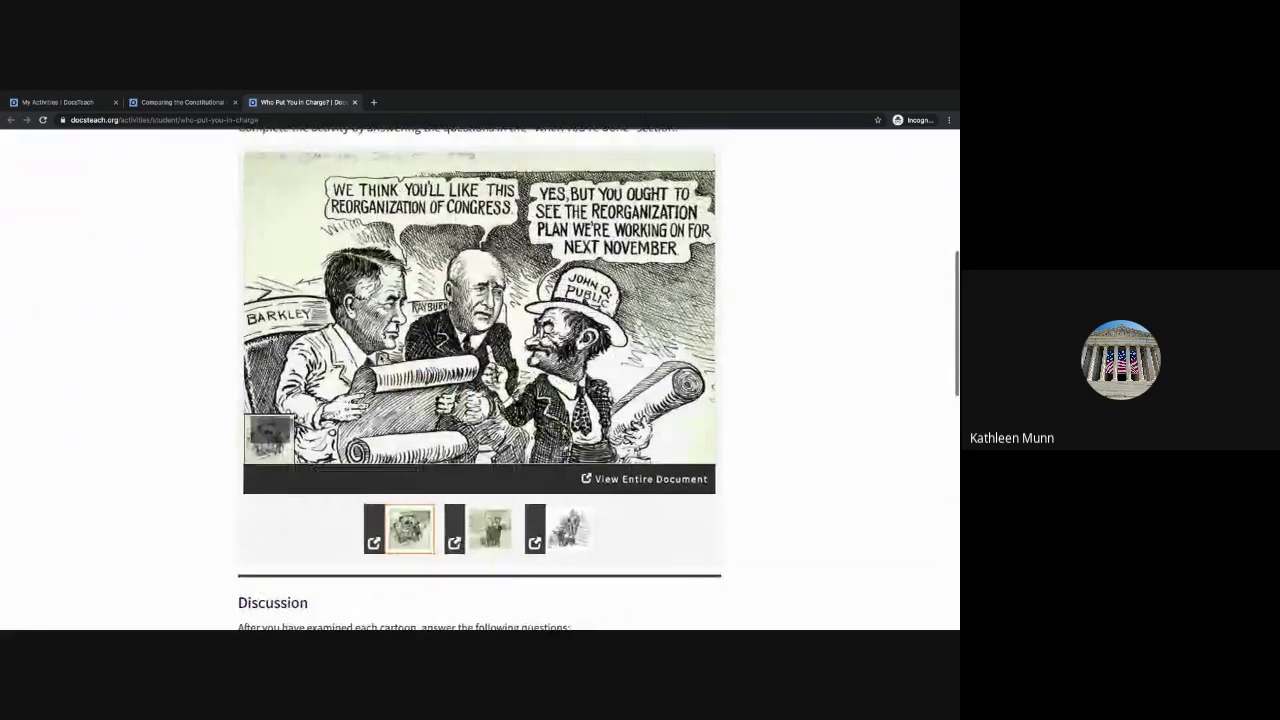
scroll(480, 300, up, 3)
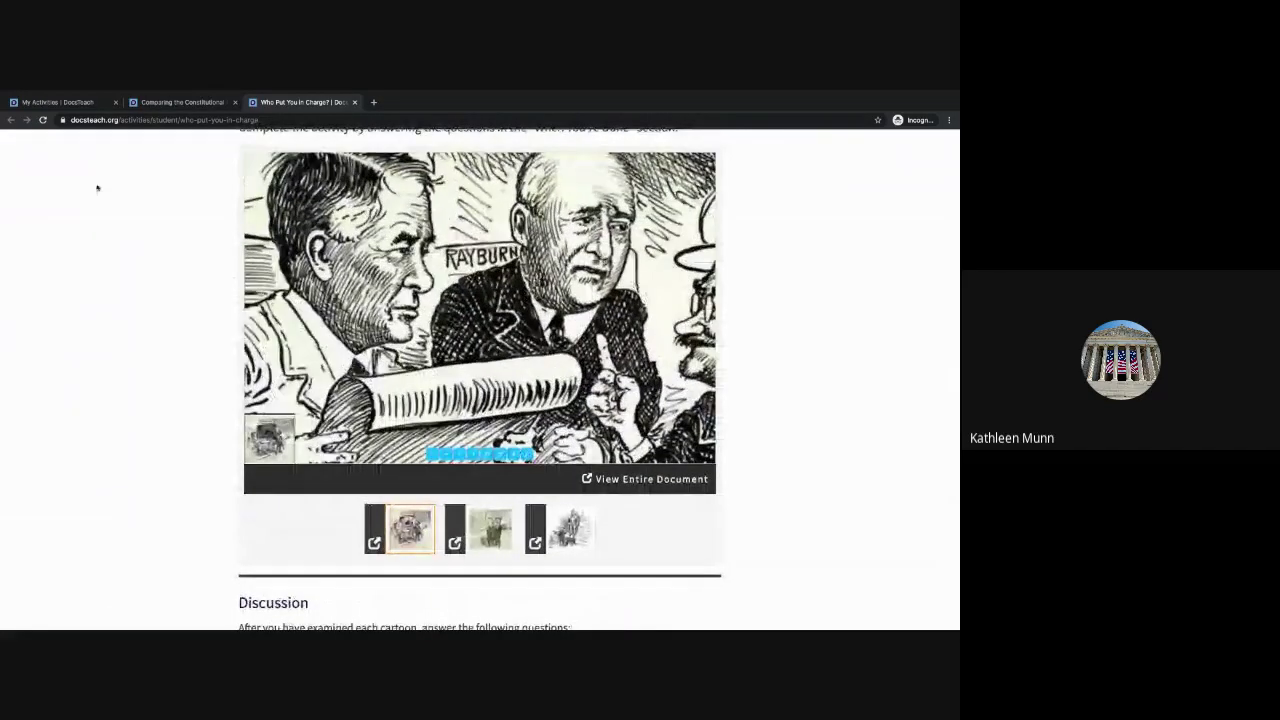
scroll(129, 243, up, 5)
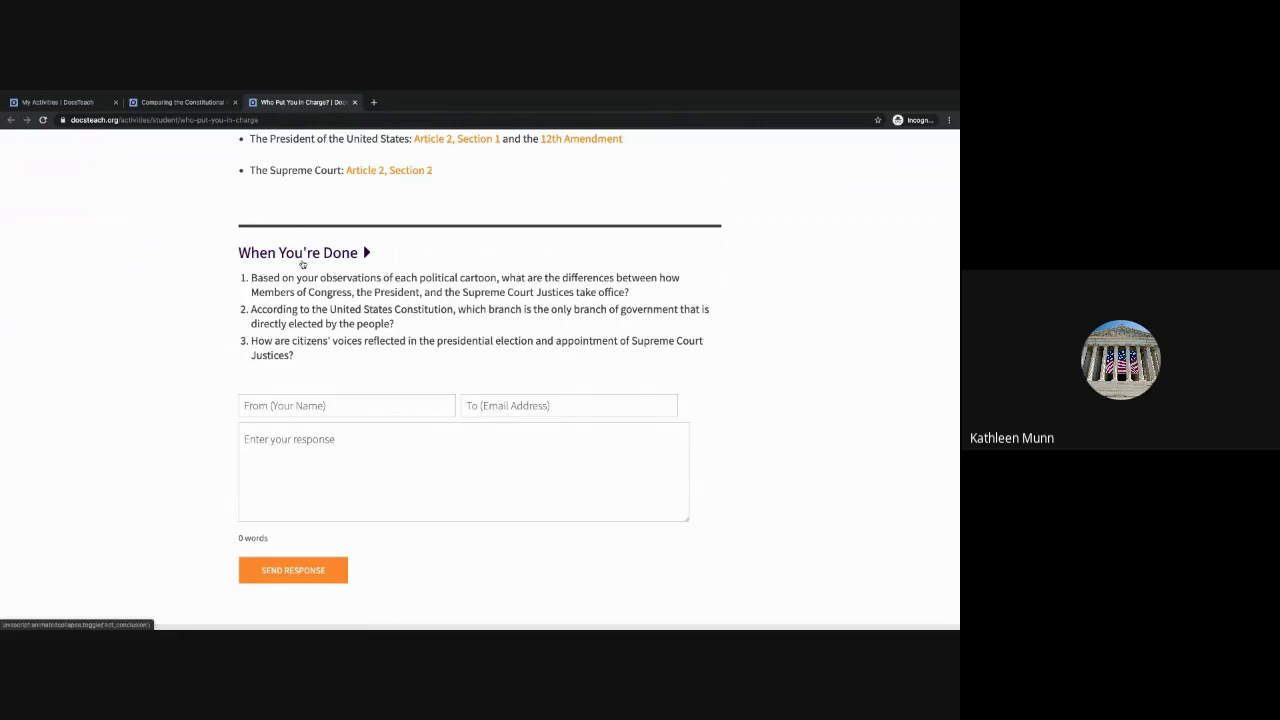
scroll(302, 264, up, 1)
scroll(302, 263, up, 1)
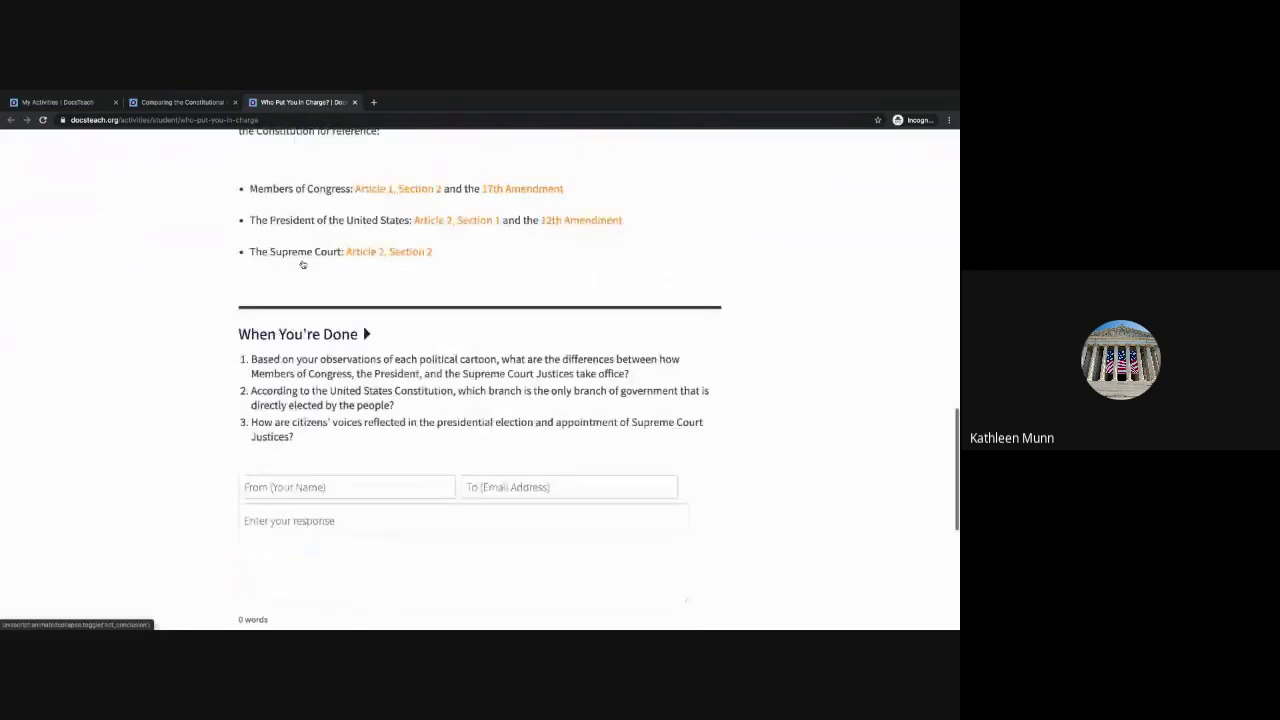
scroll(302, 264, up, 10)
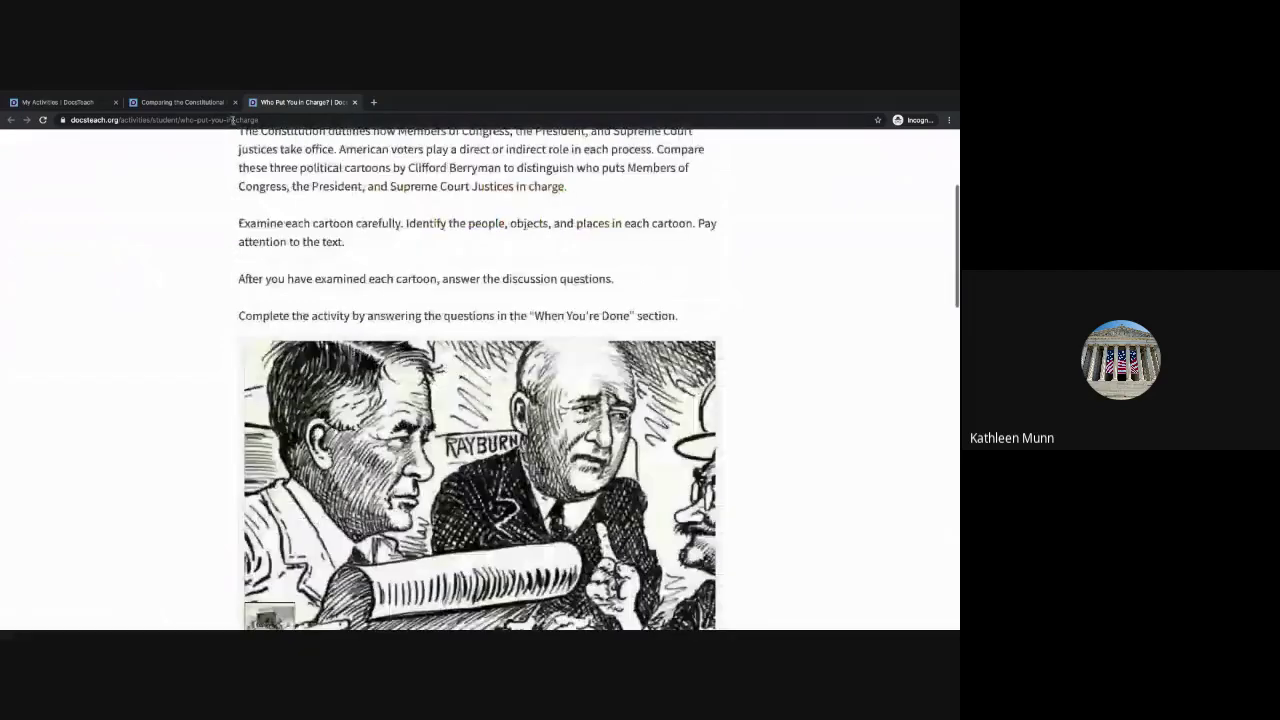
- Copy the "Comparing the Constitutional Process of Taking Office in Political Cartoons" activity into the In Development folder for editing
click(205, 102)
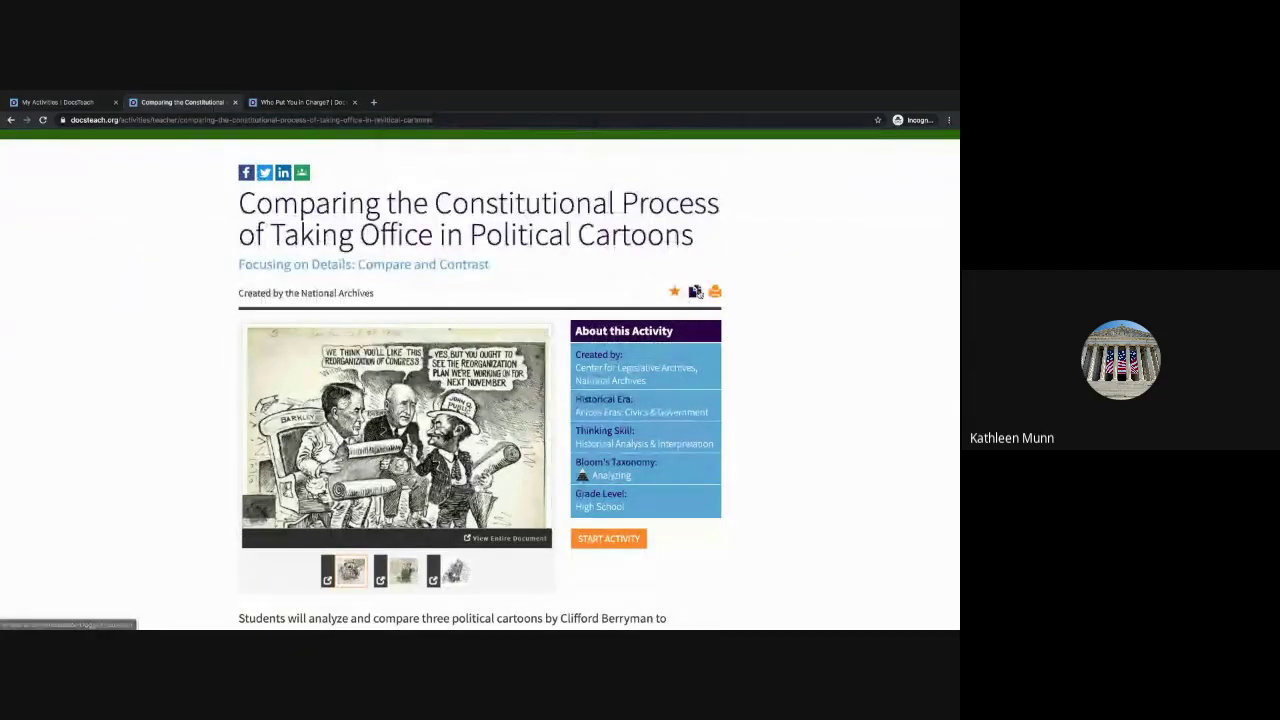
click(694, 292)
click(474, 349)
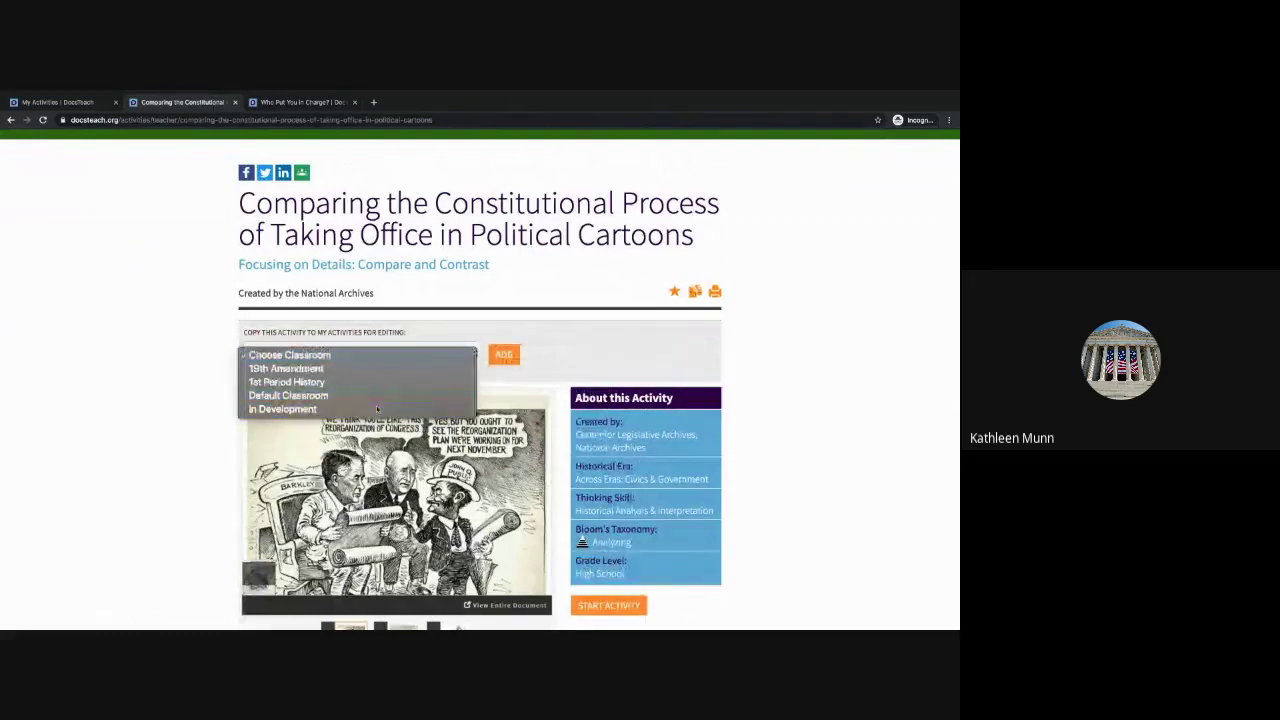
click(377, 408)
click(505, 356)
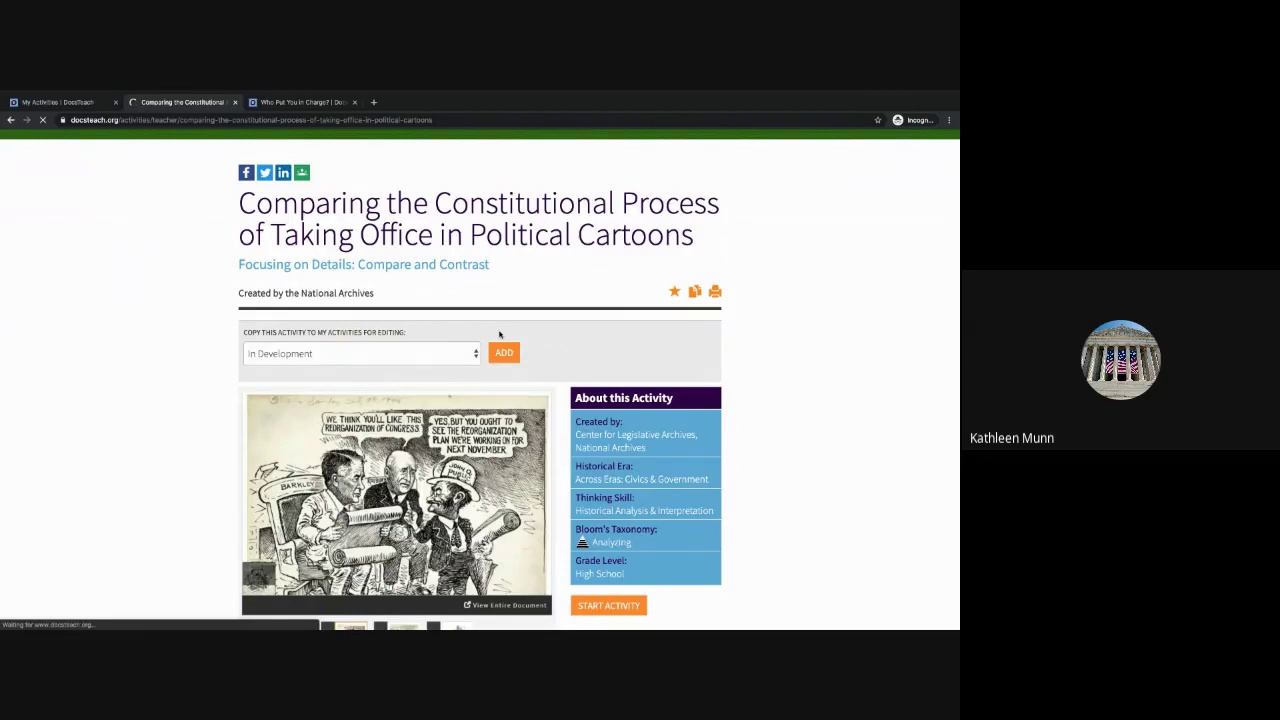
- Open the copied political cartoons activity for editing and review the cartoon images and discussion text in its setup
scroll(480, 320, down, 10)
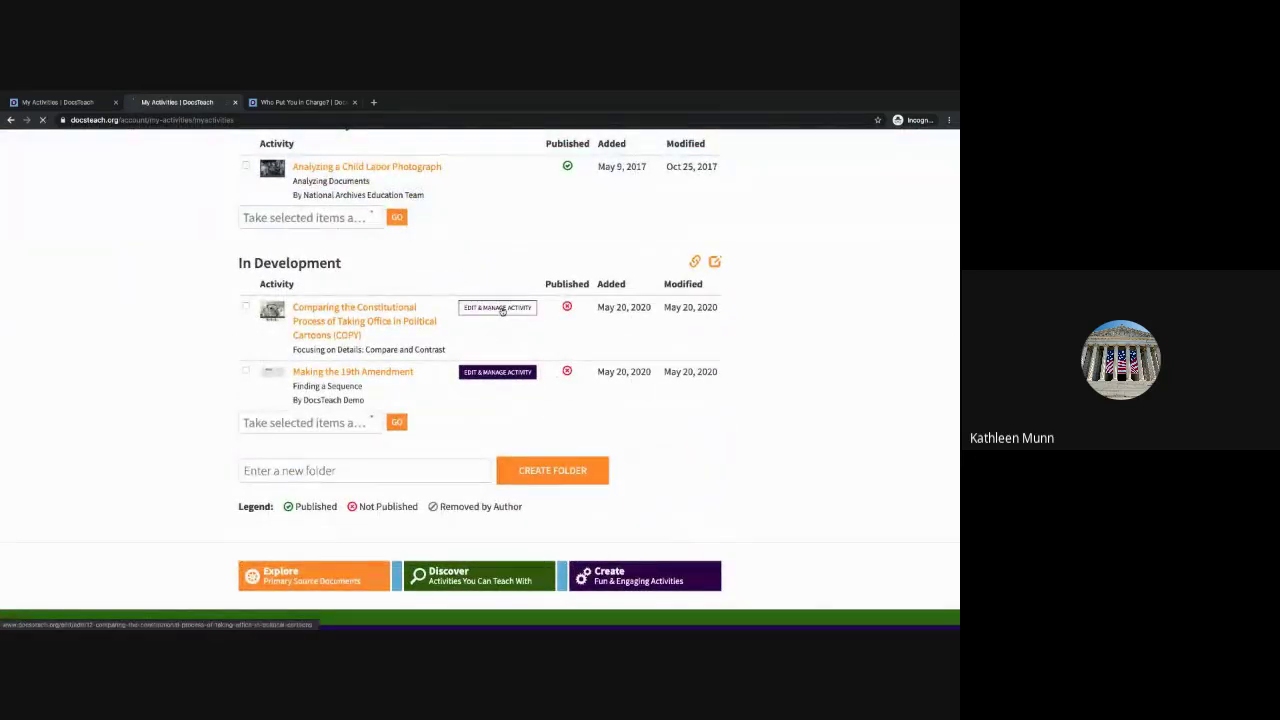
click(502, 308)
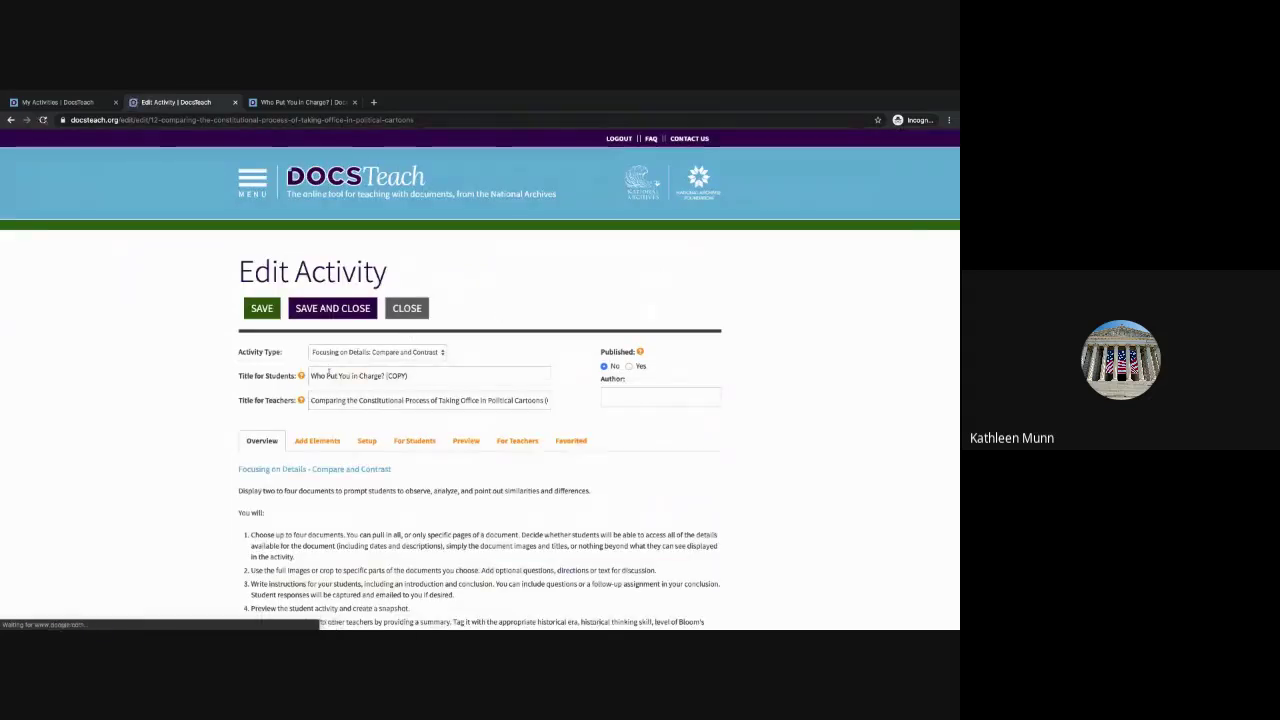
click(369, 442)
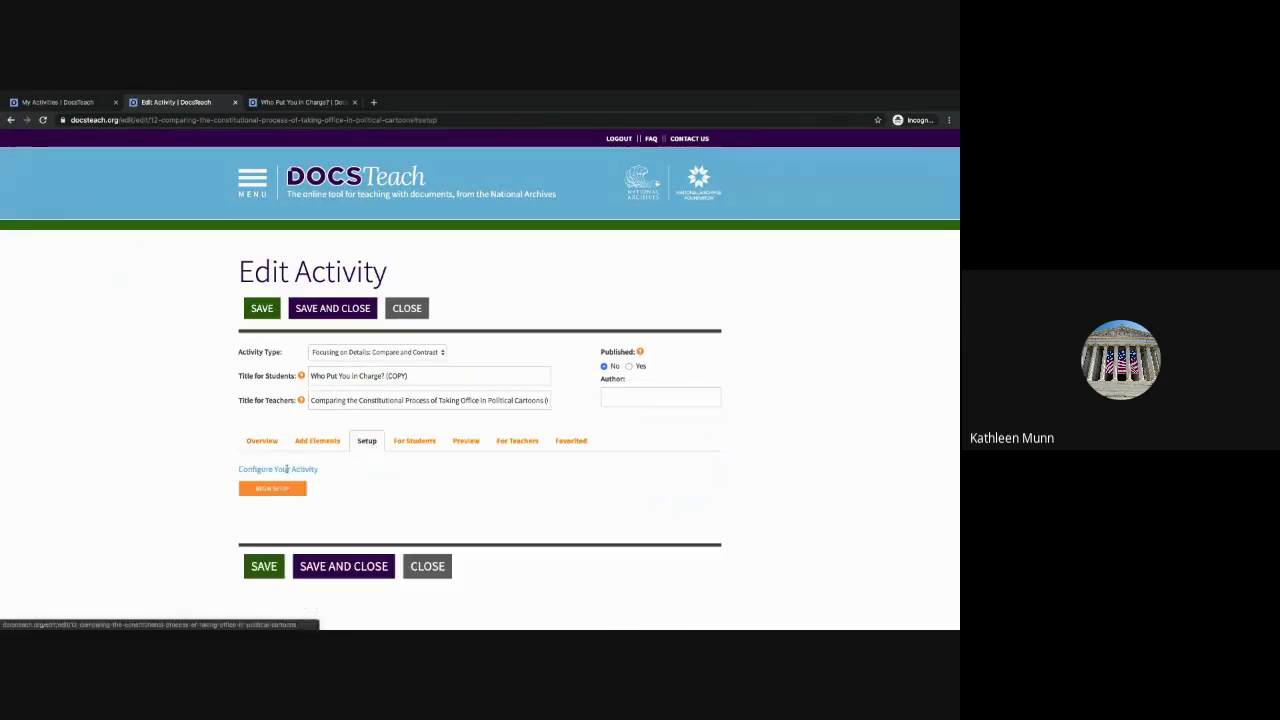
click(281, 489)
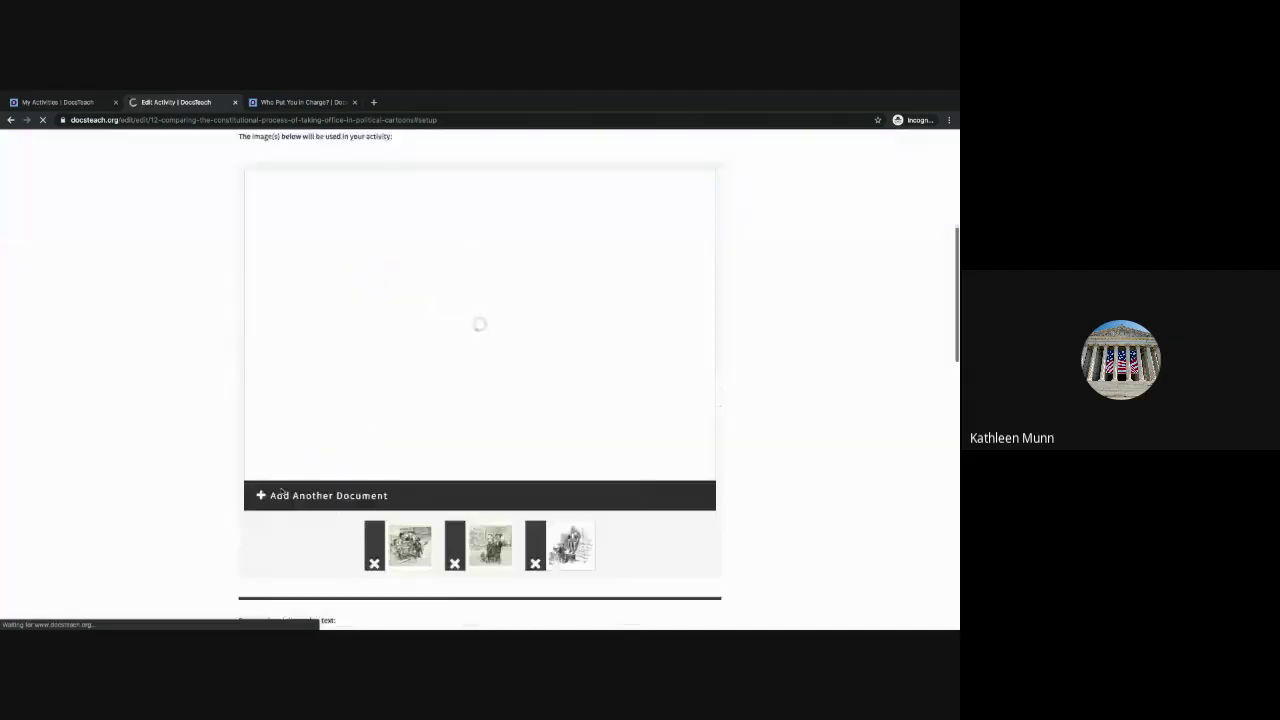
scroll(280, 489, down, 1)
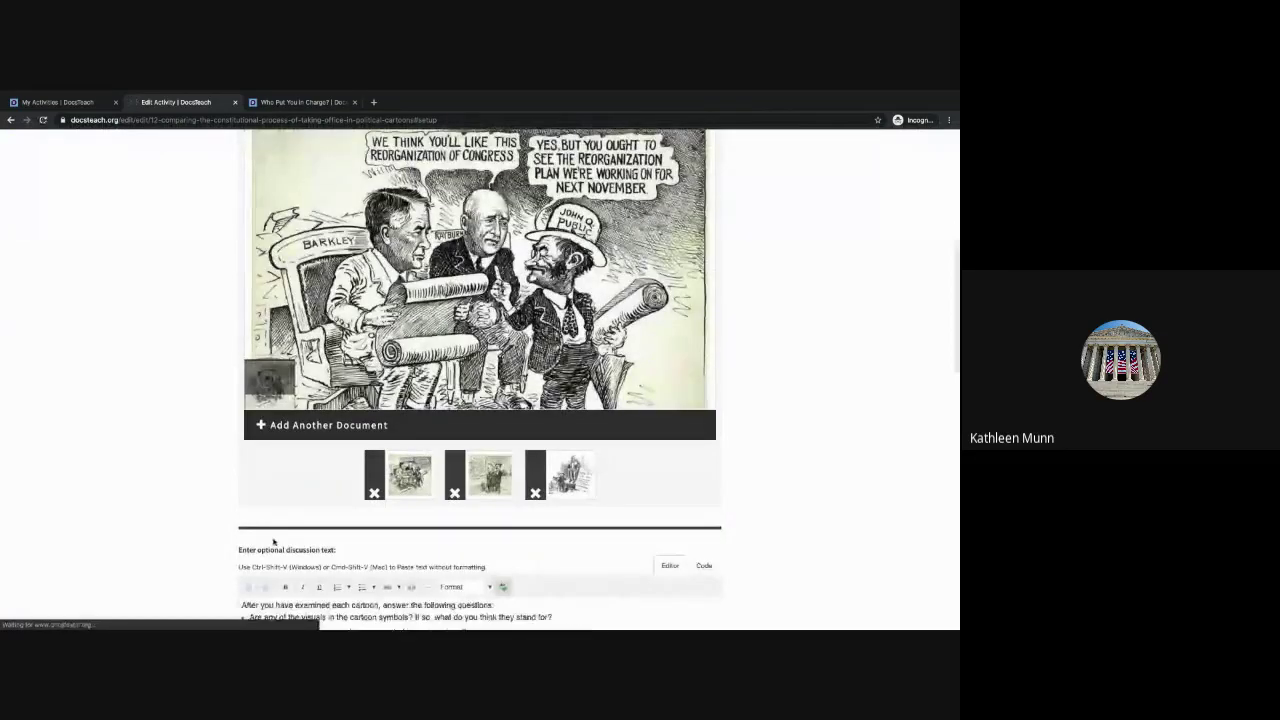
scroll(273, 525, down, 1)
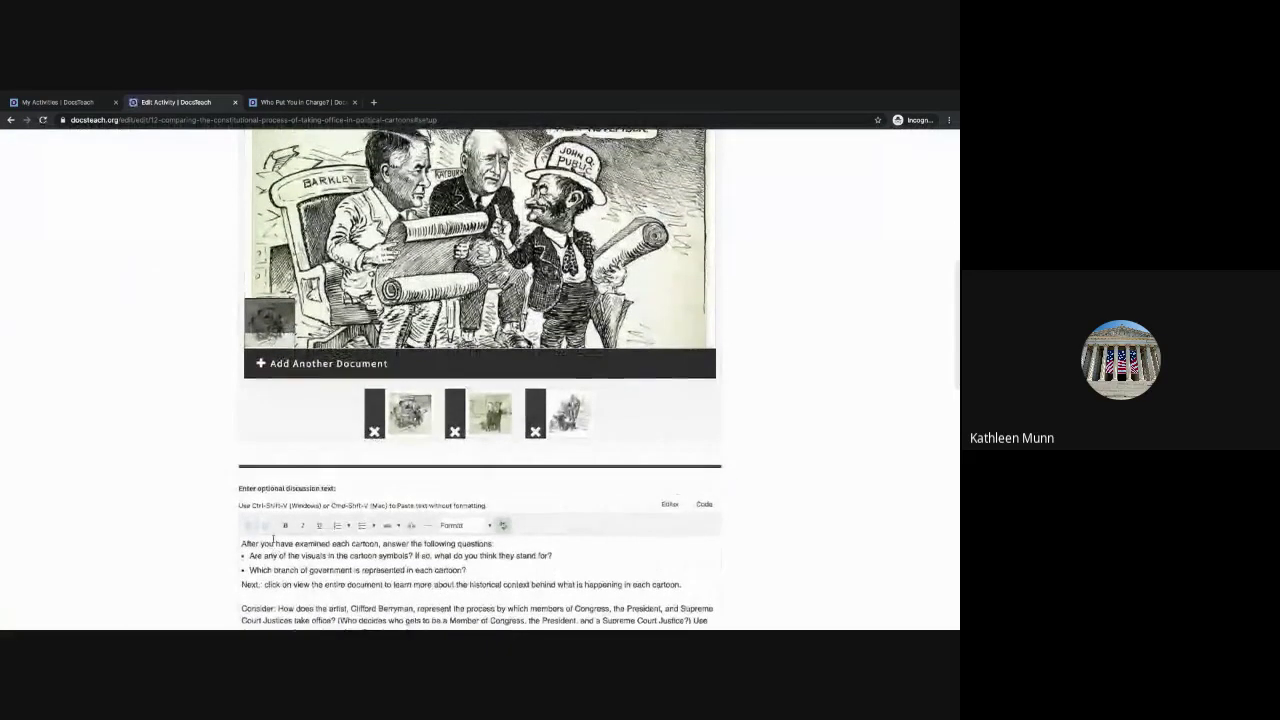
scroll(226, 397, up, 5)
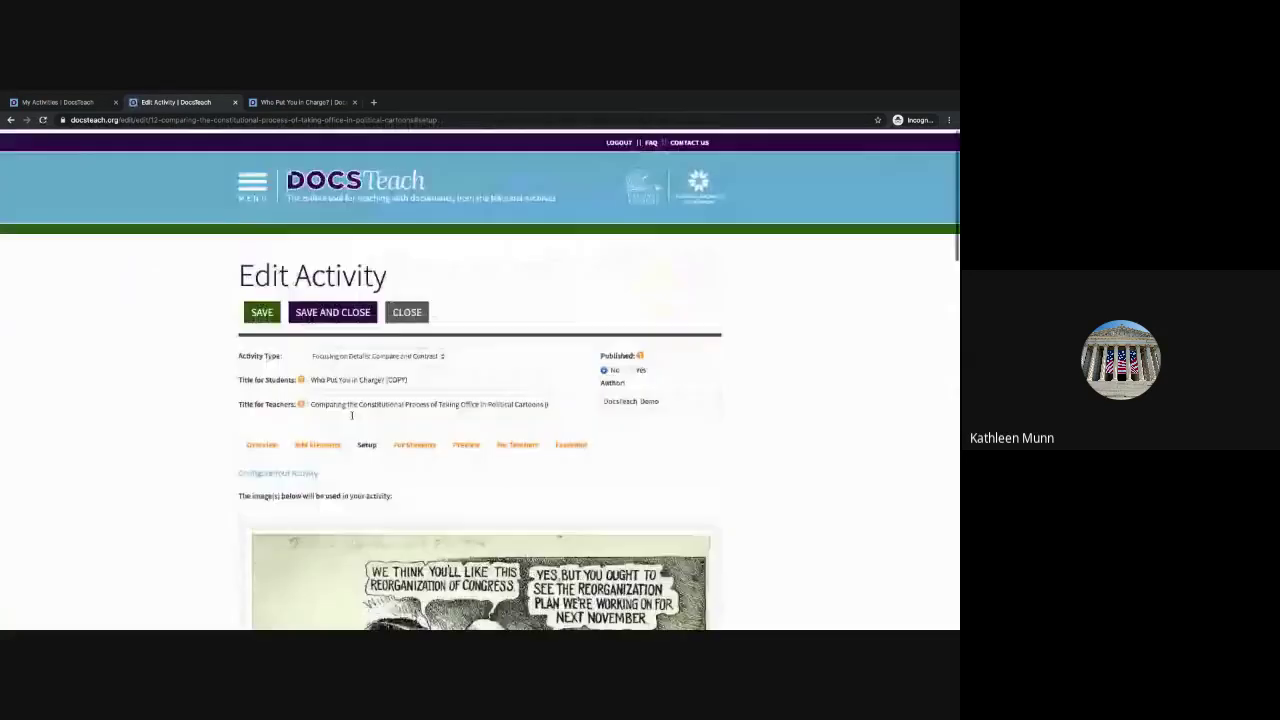
- Review the copied activity's introduction and conclusion text for students, and close the editor without saving
click(408, 443)
scroll(408, 445, down, 3)
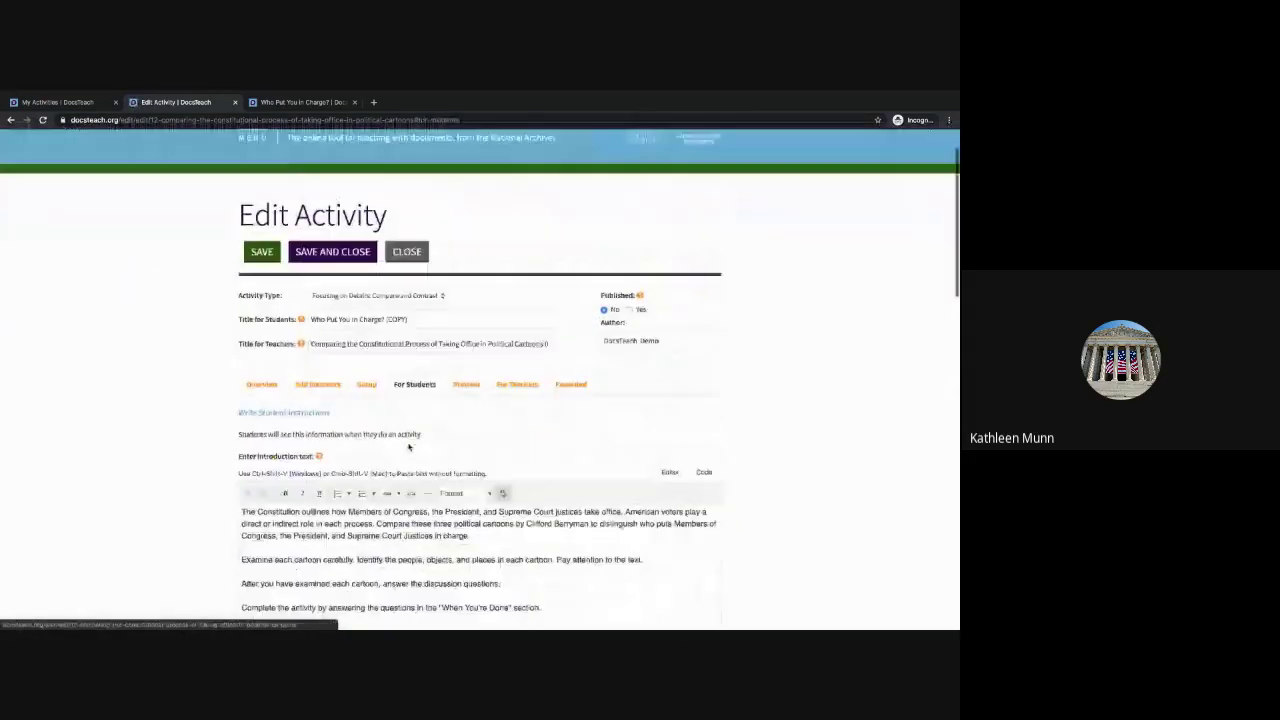
scroll(408, 445, down, 1)
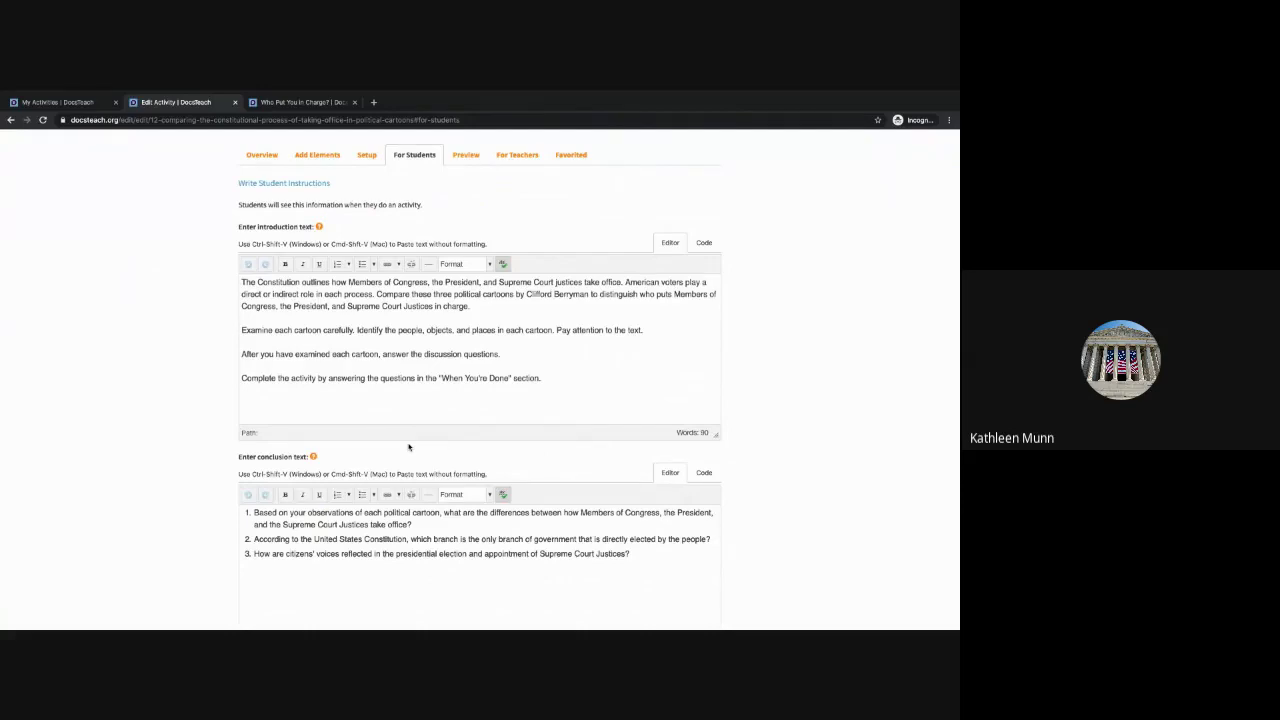
scroll(408, 447, down, 1)
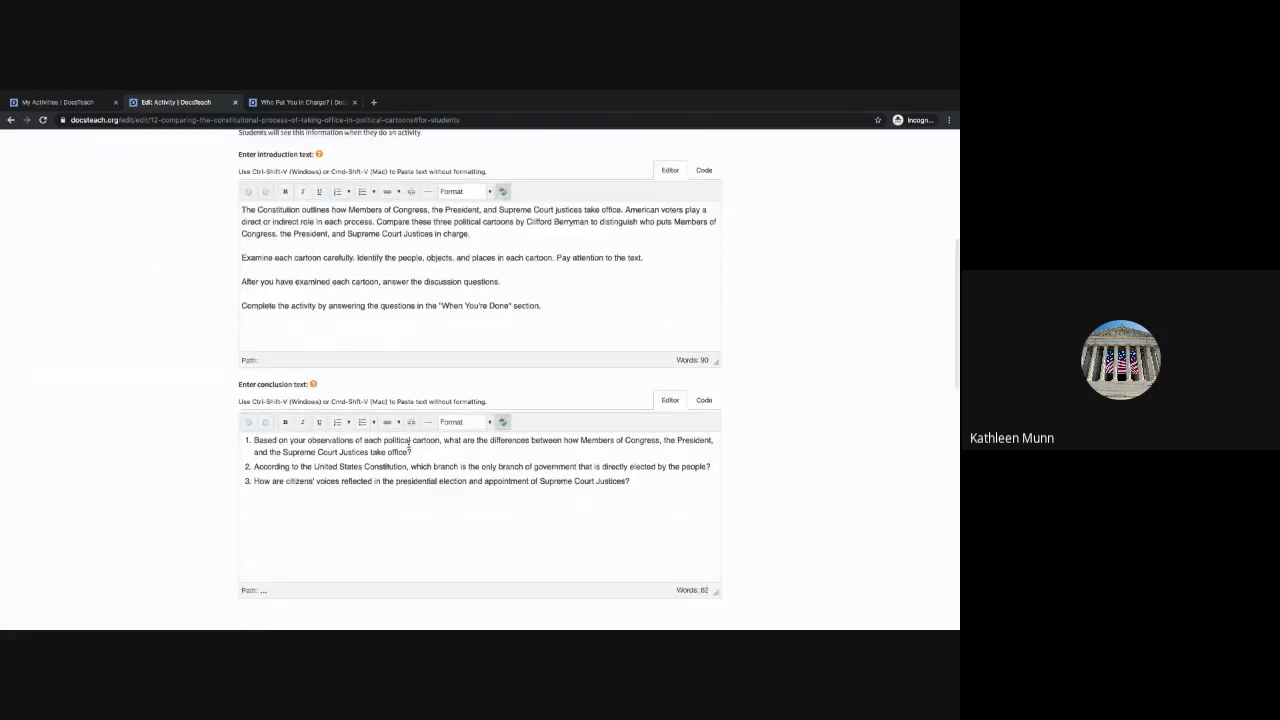
scroll(408, 447, up, 5)
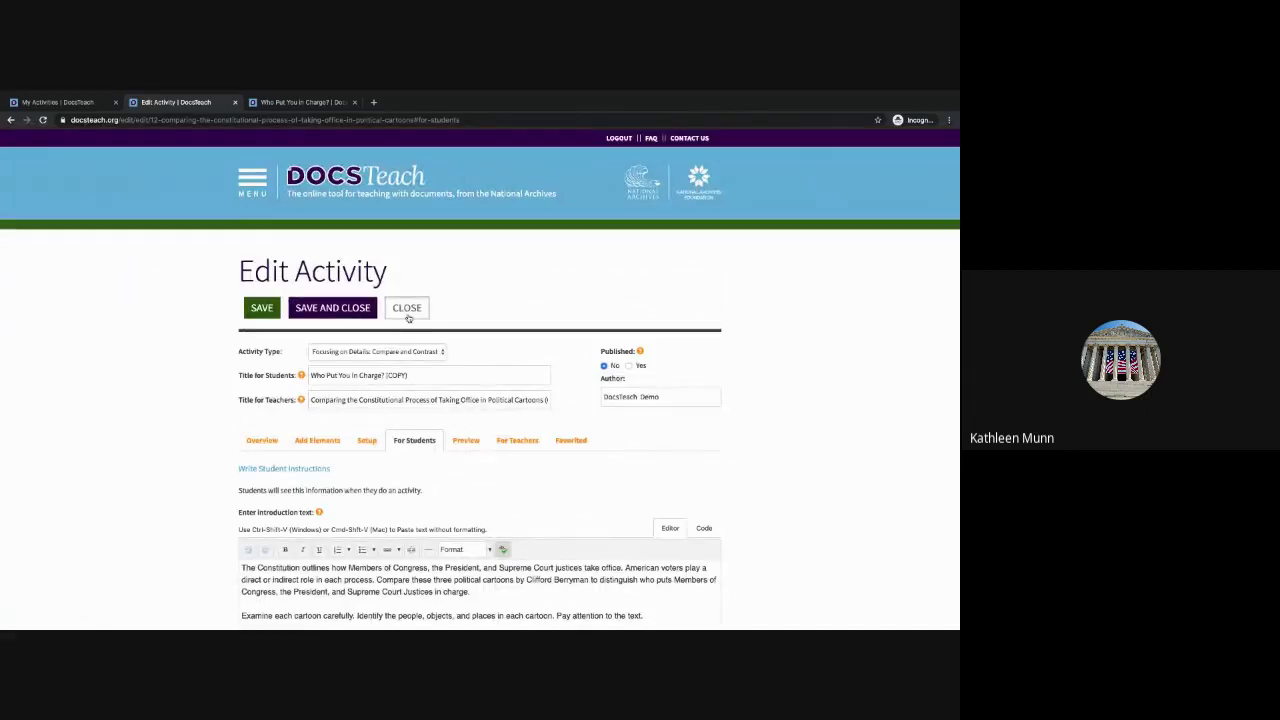
click(407, 309)
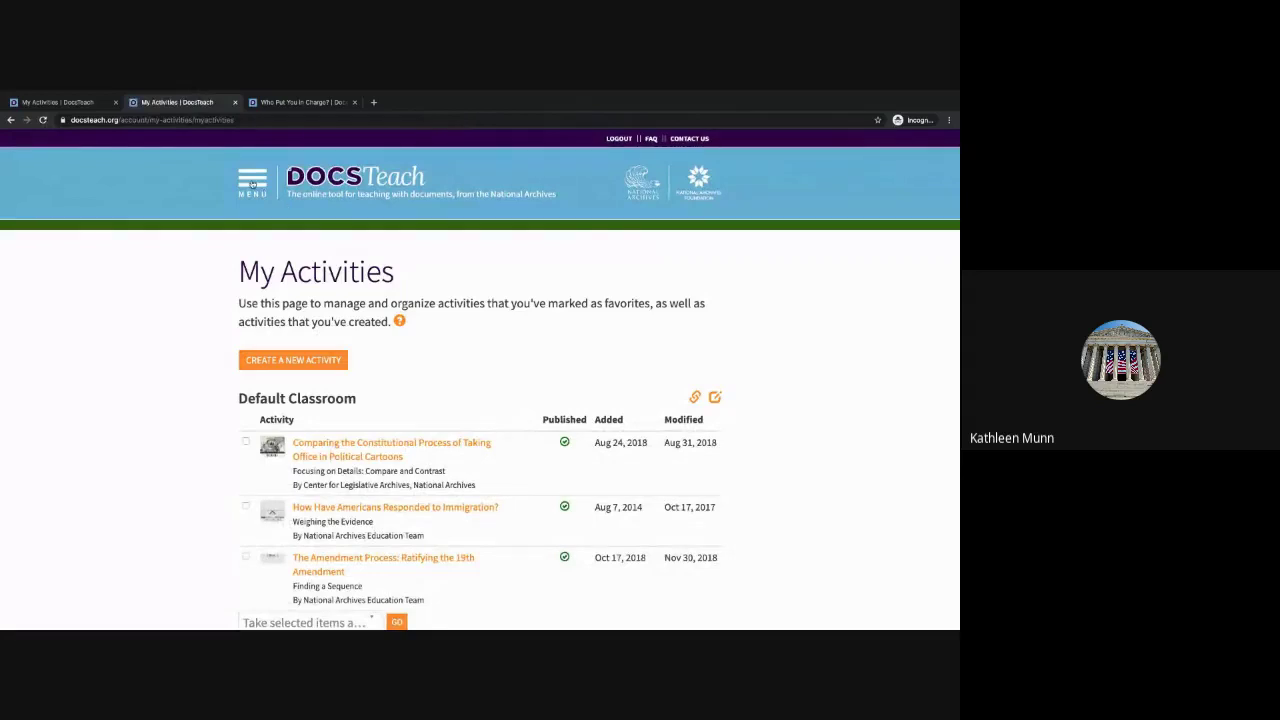
- Open the overview of all activity tools and look through its introduction and the first tool descriptions
click(253, 184)
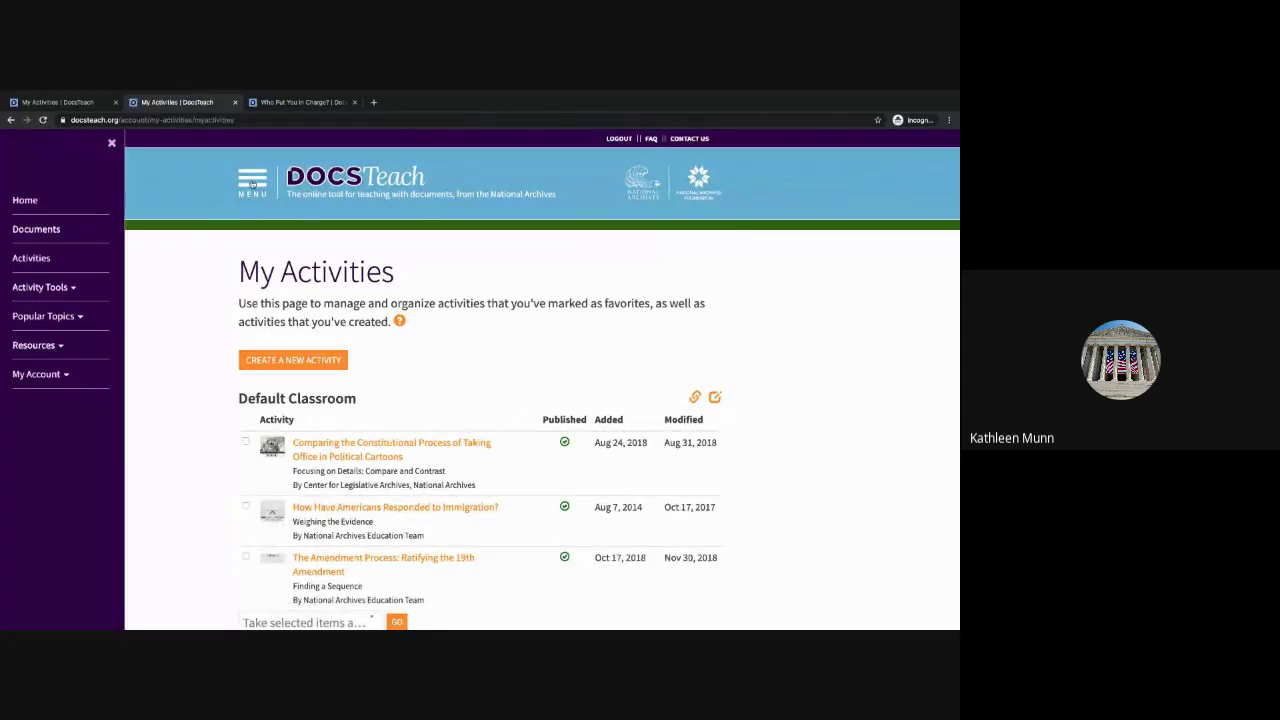
click(45, 288)
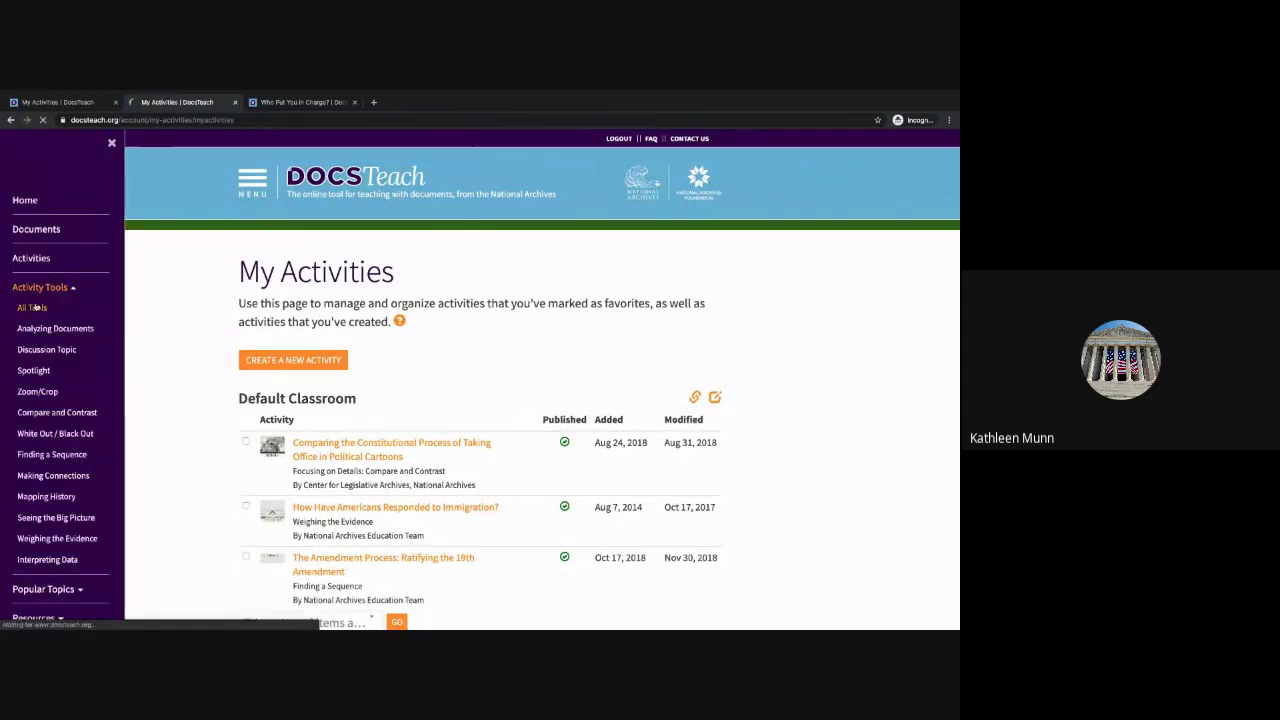
click(33, 308)
scroll(179, 414, down, 2)
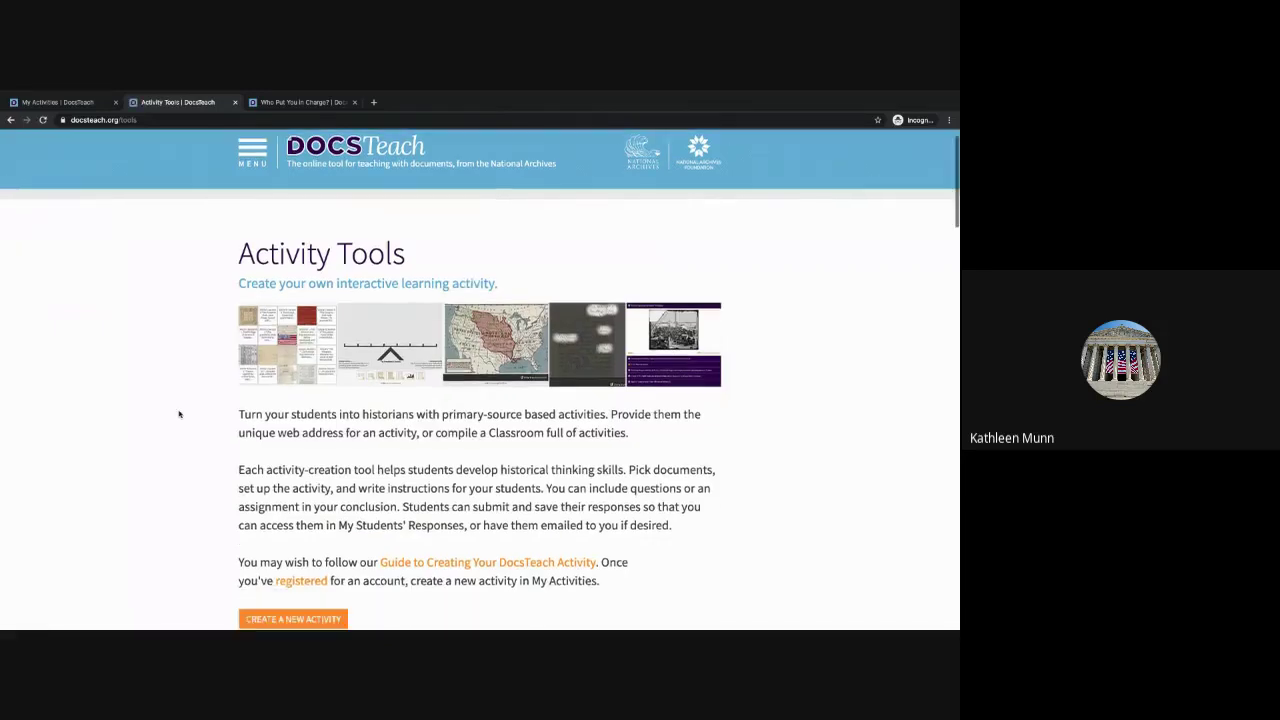
scroll(179, 414, down, 3)
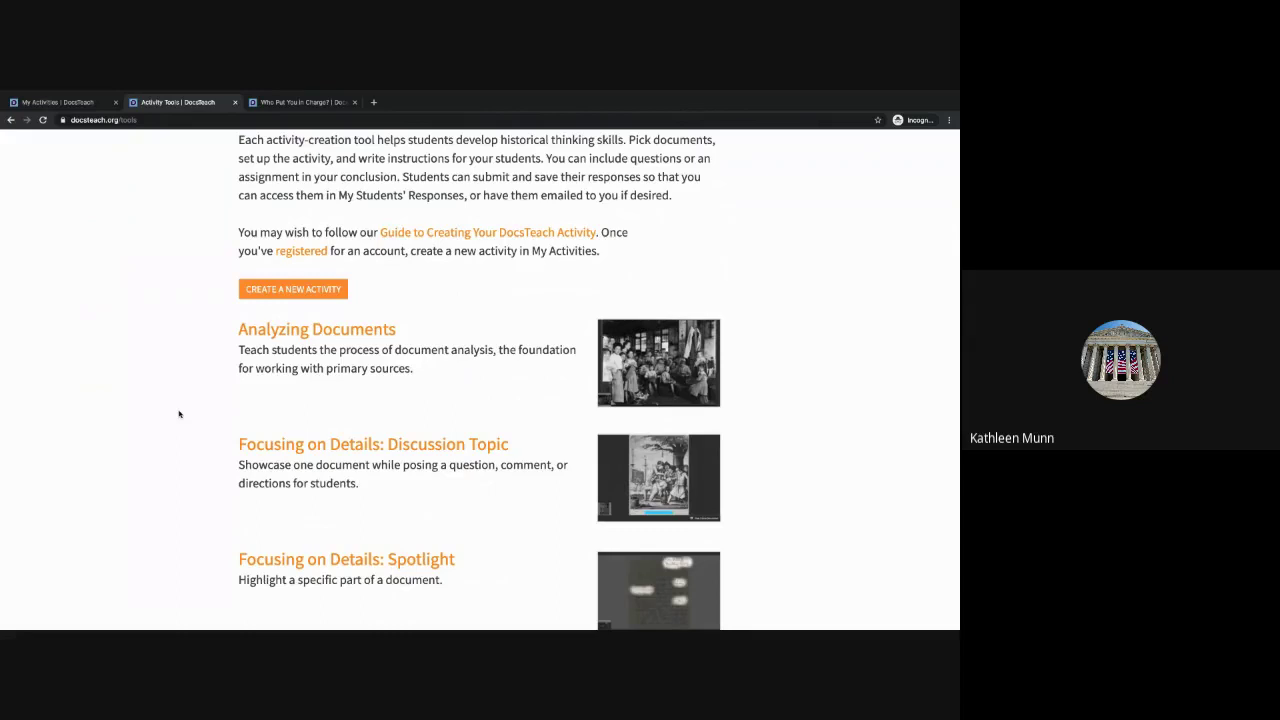
scroll(179, 414, up, 3)
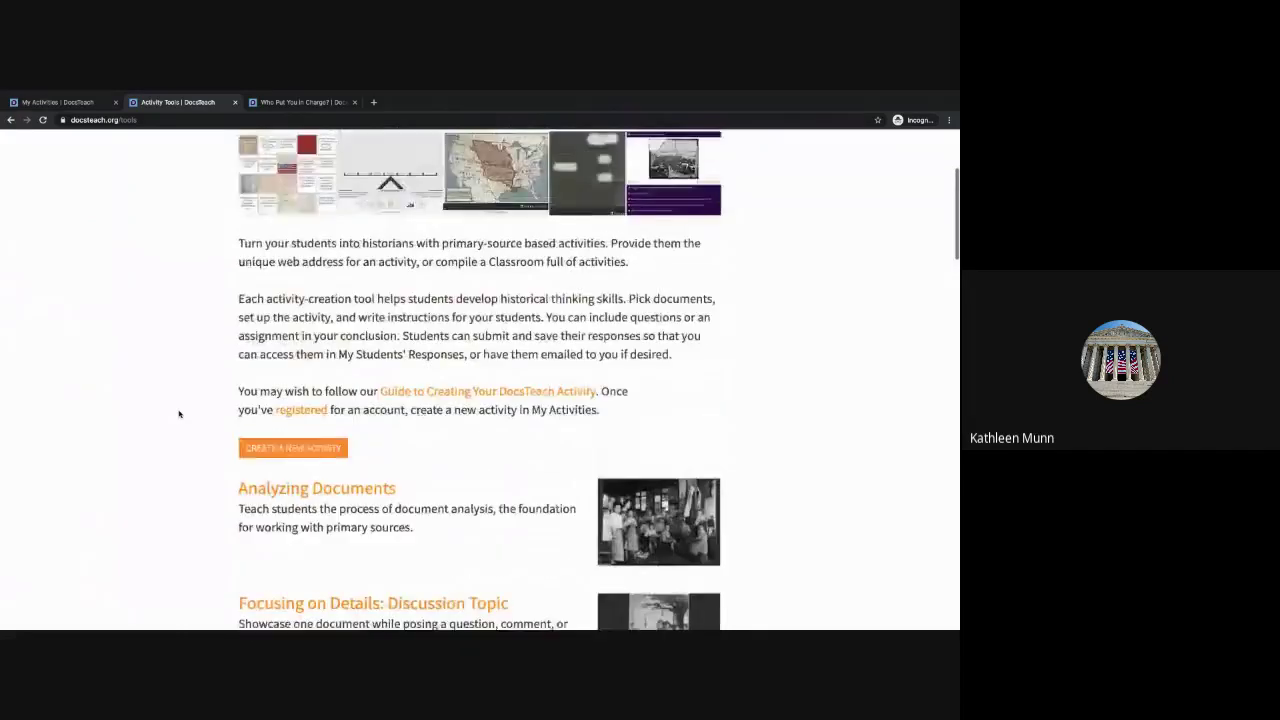
scroll(179, 414, up, 3)
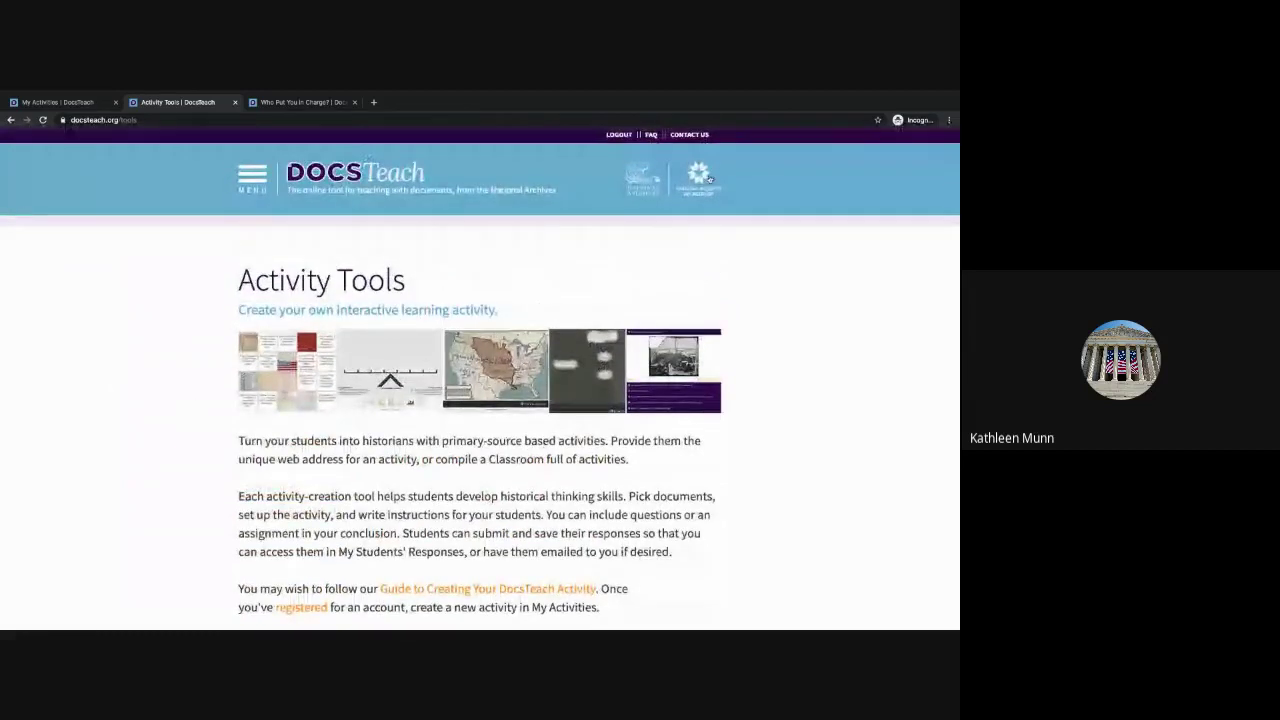